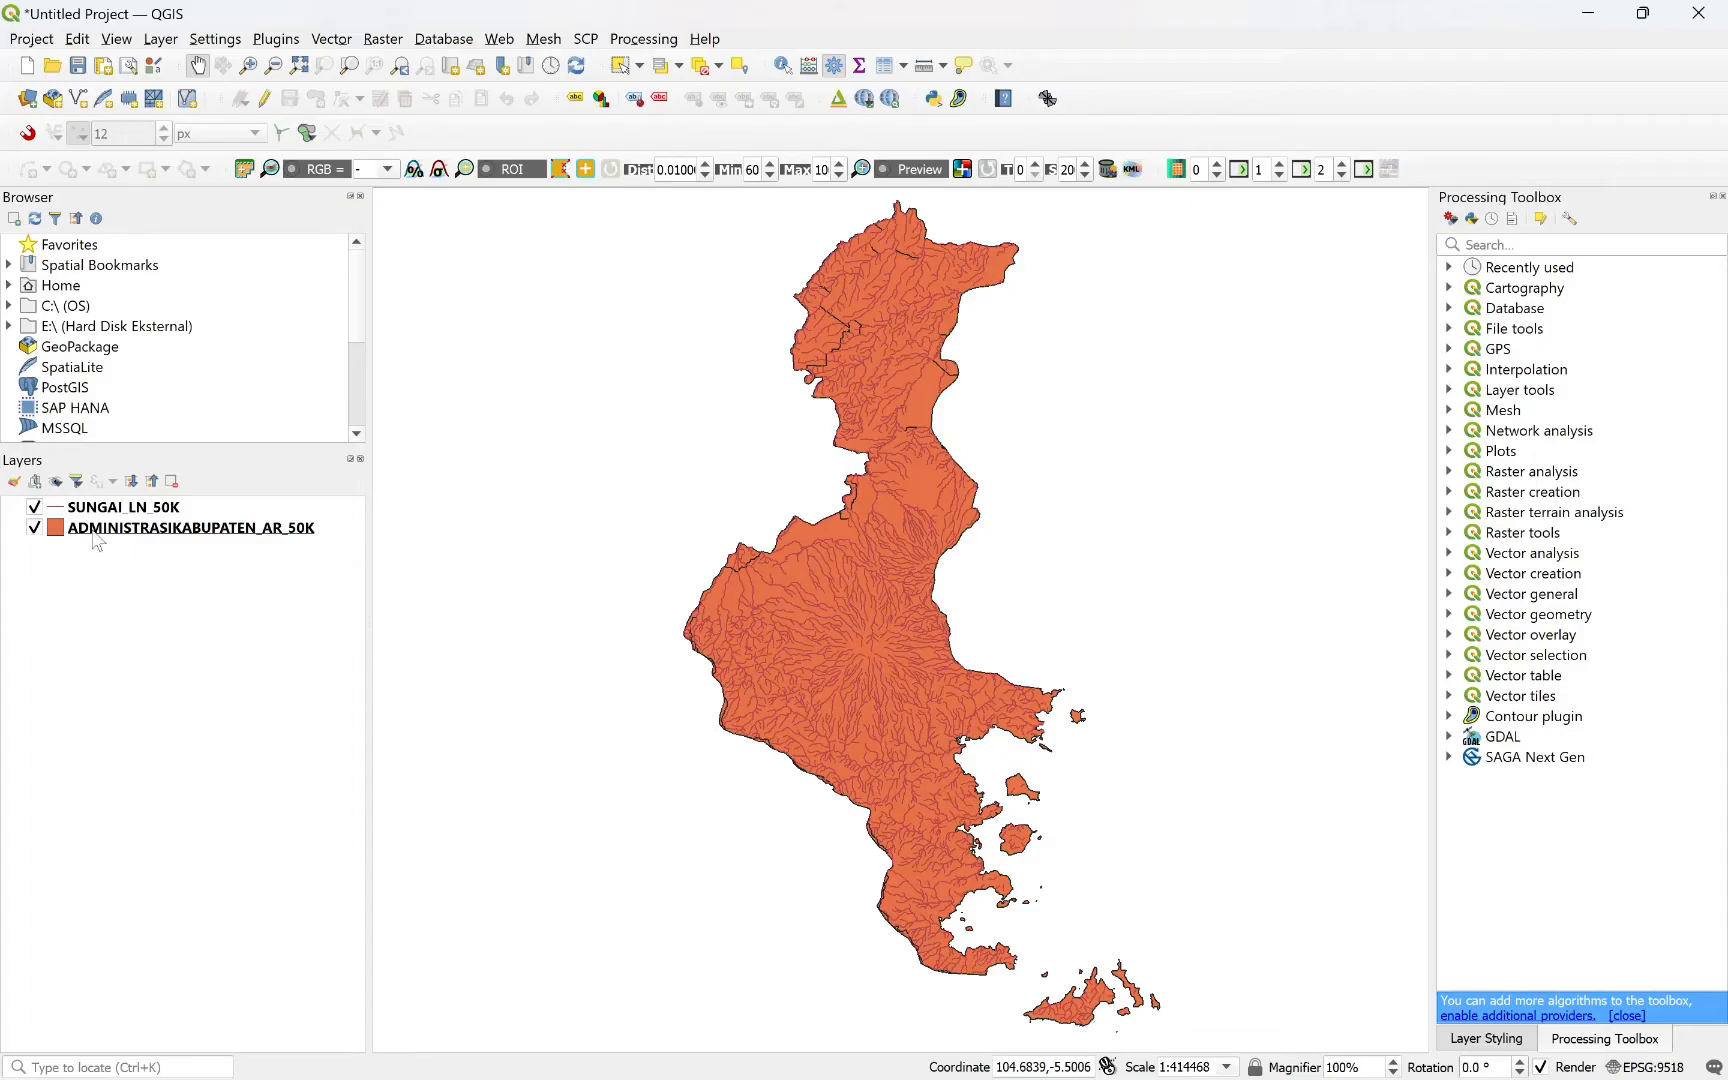
# Check the distance unit in the Buffer geoprocessing tool for ADMINISTRASIKABUPATEN_AR_50K, and close the tool without running it.
pyautogui.moveTo(97, 540)
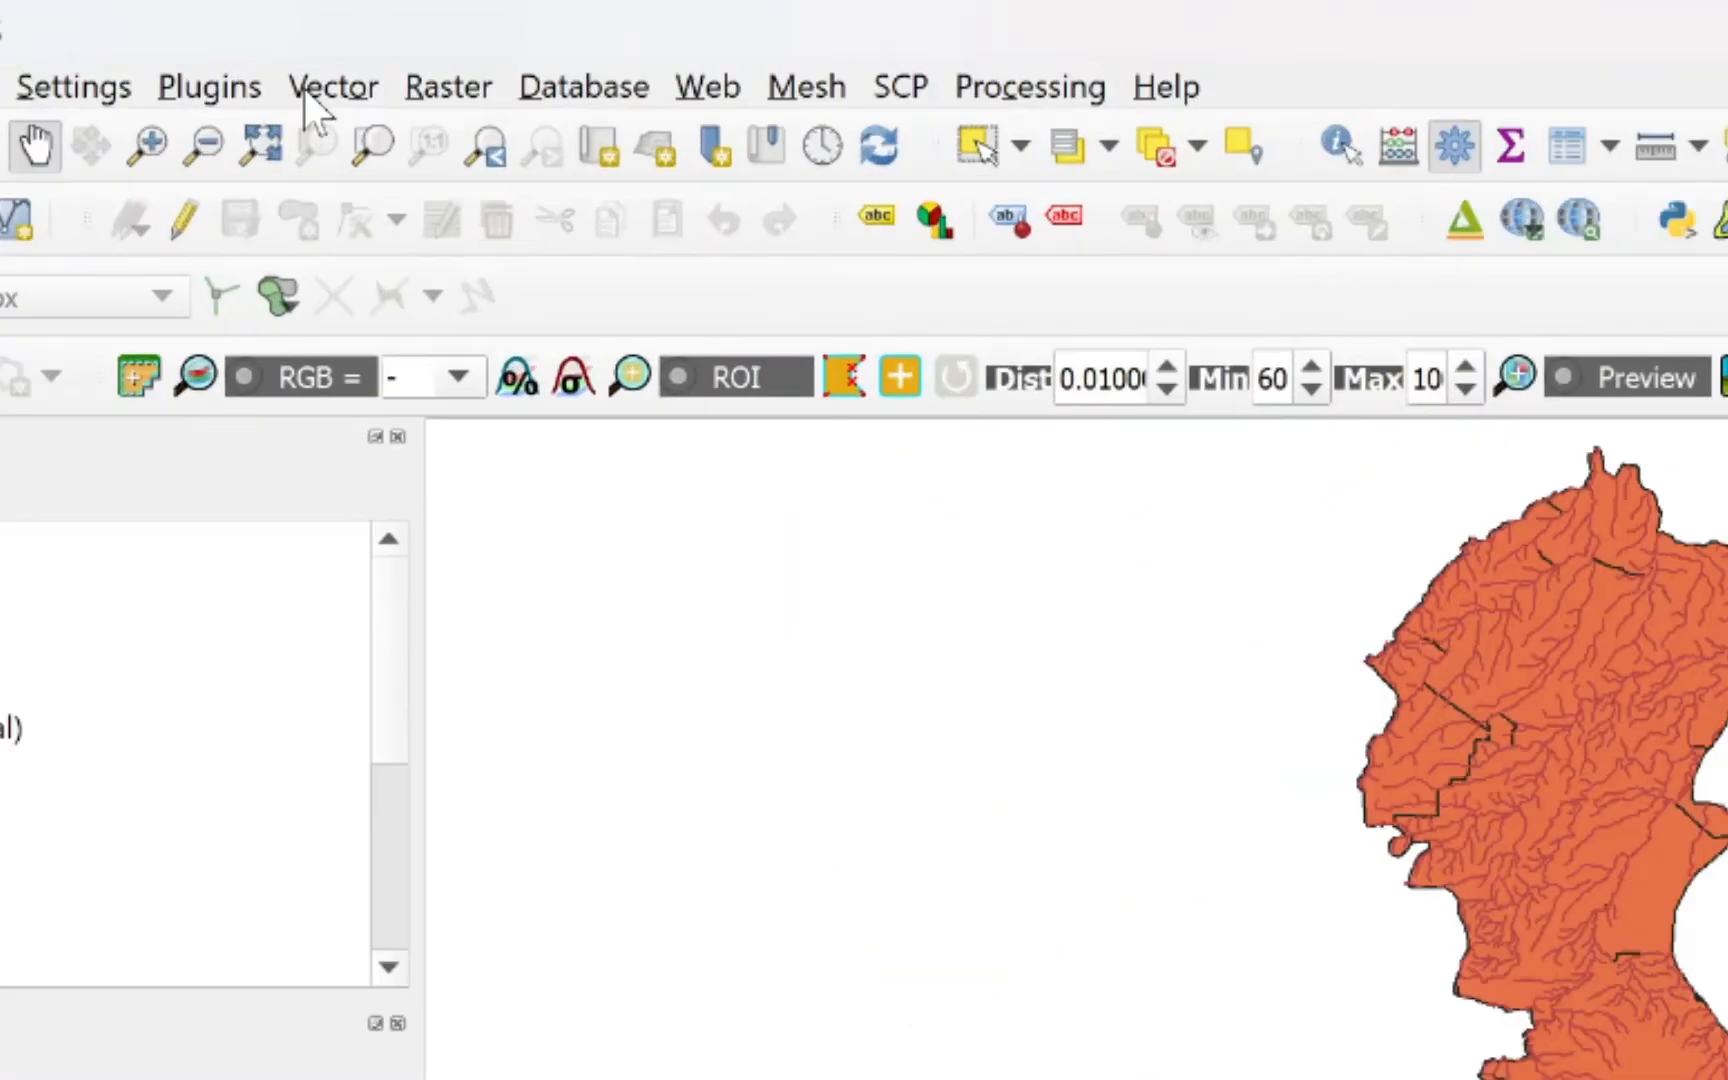
pyautogui.click(319, 40)
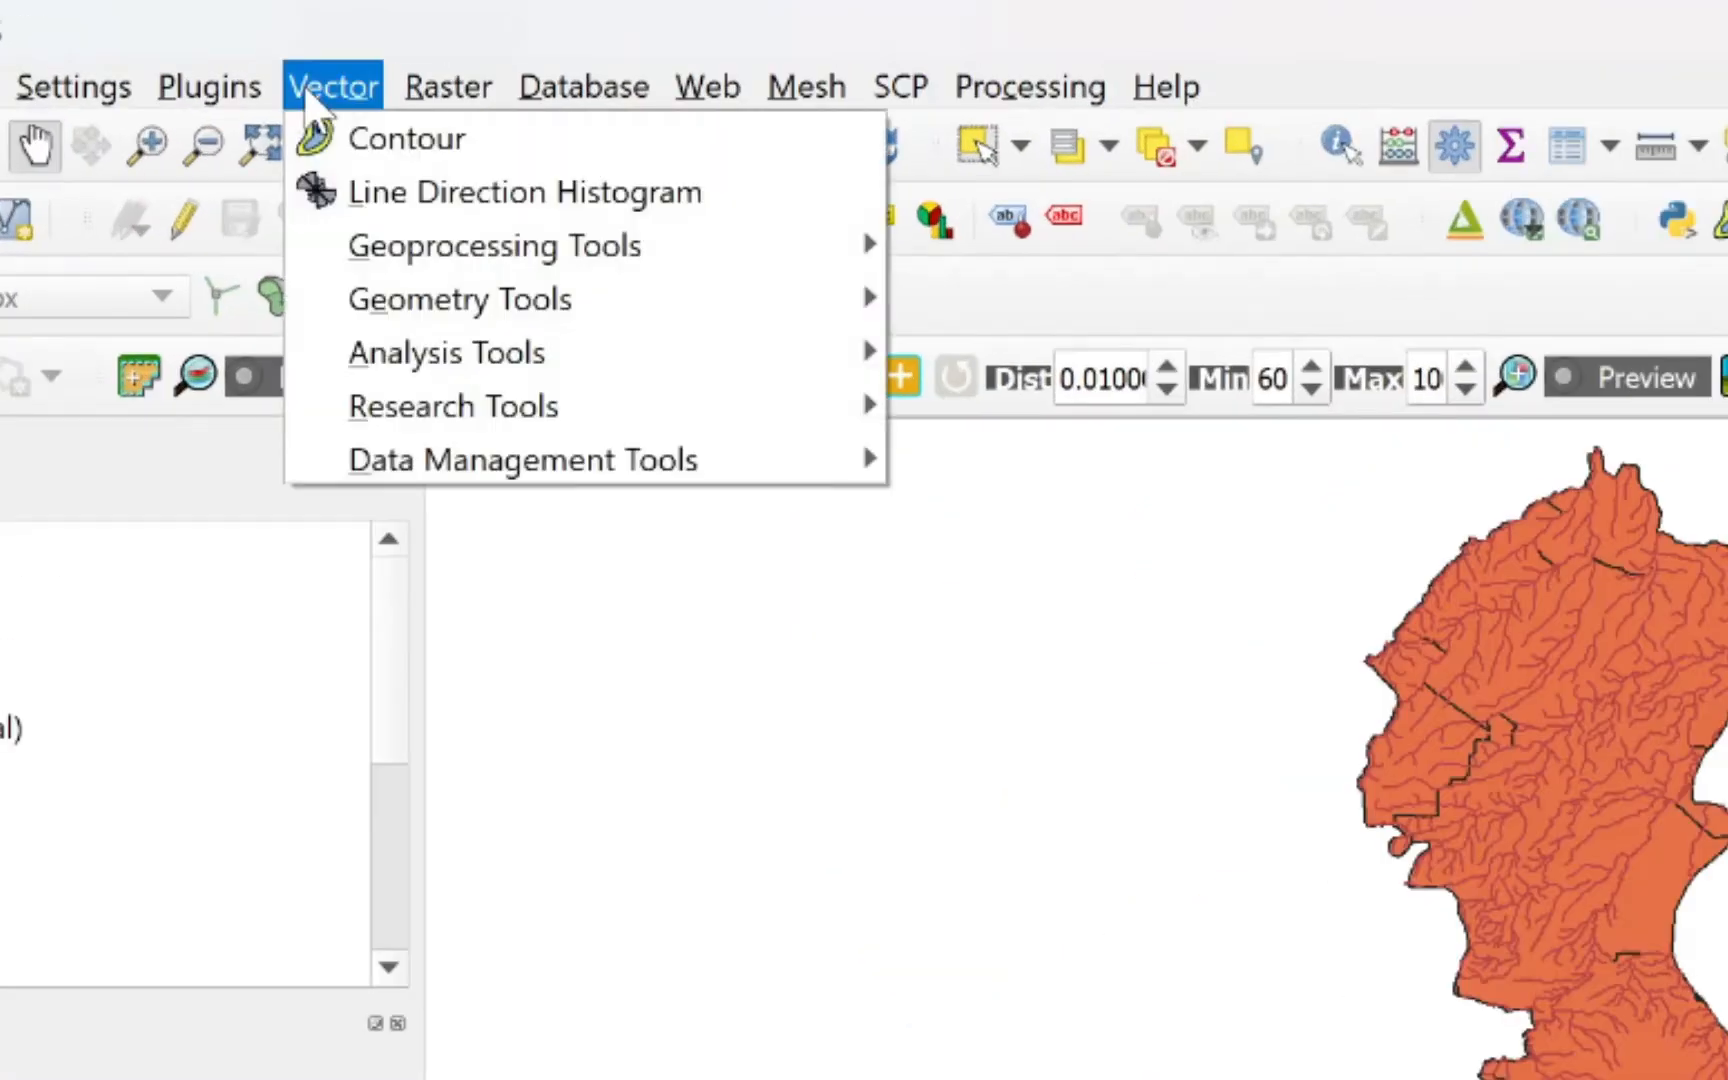
pyautogui.moveTo(335, 268)
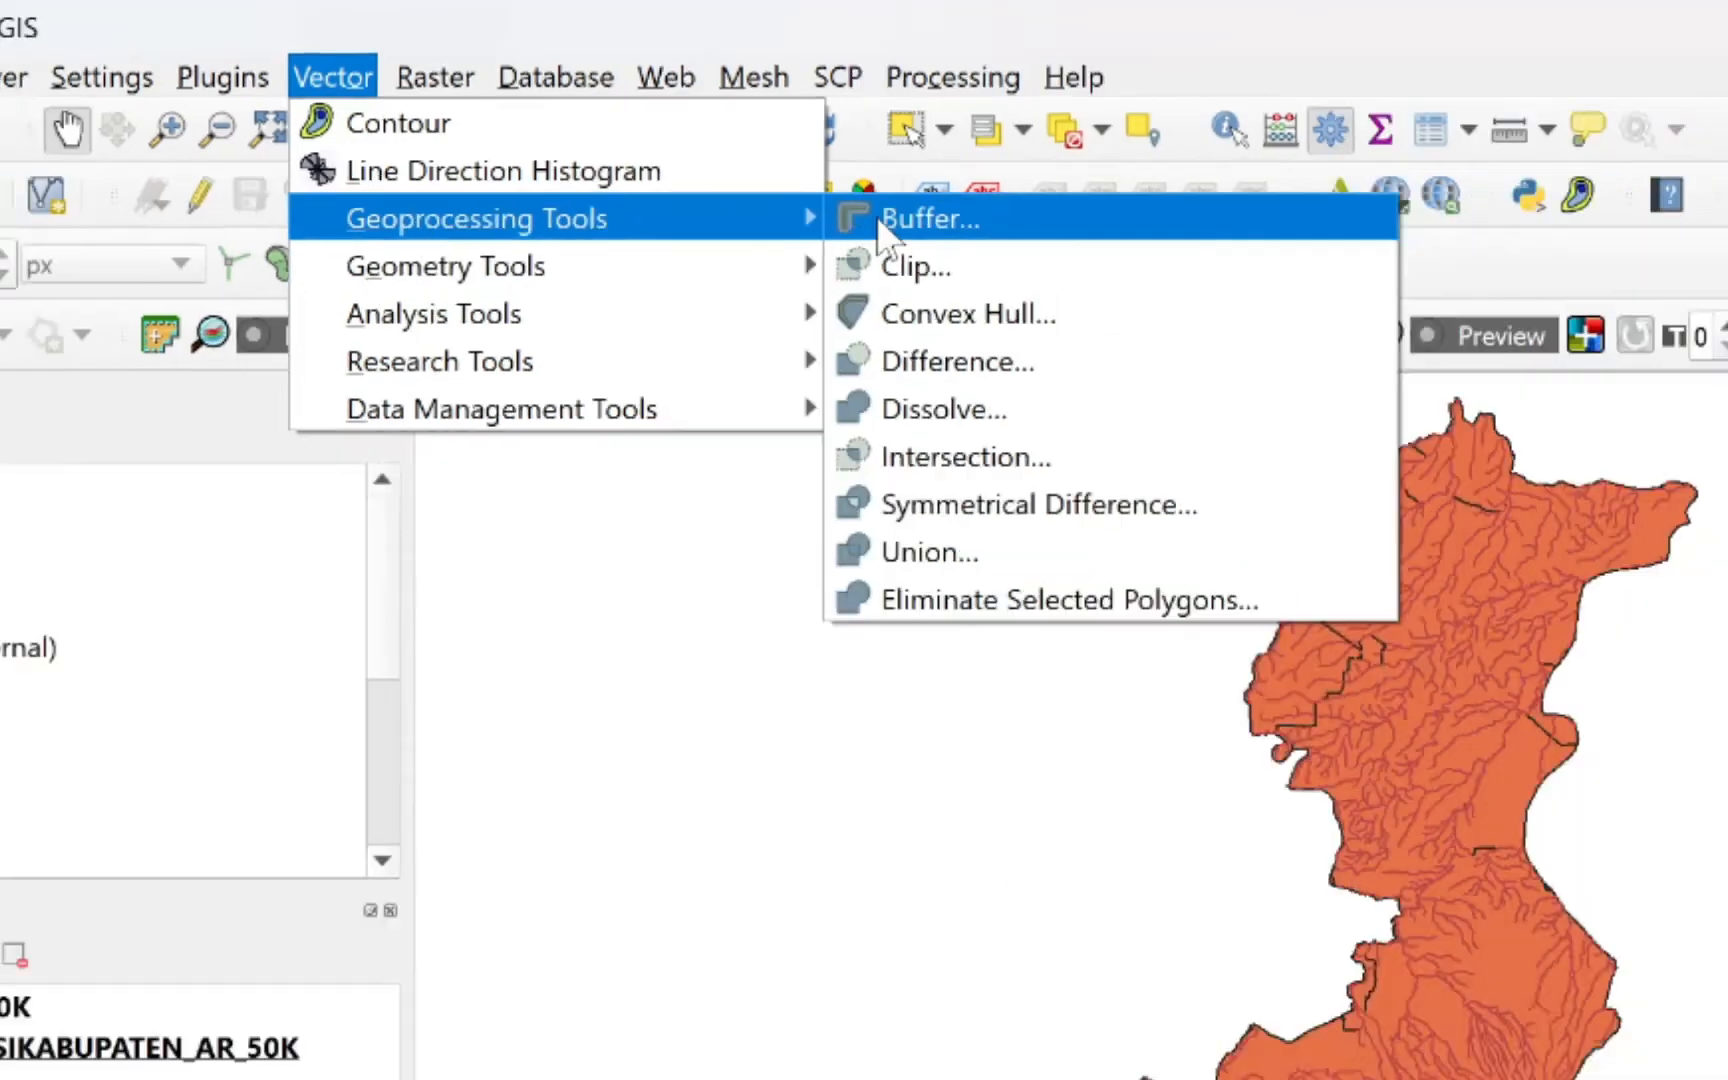
pyautogui.click(880, 220)
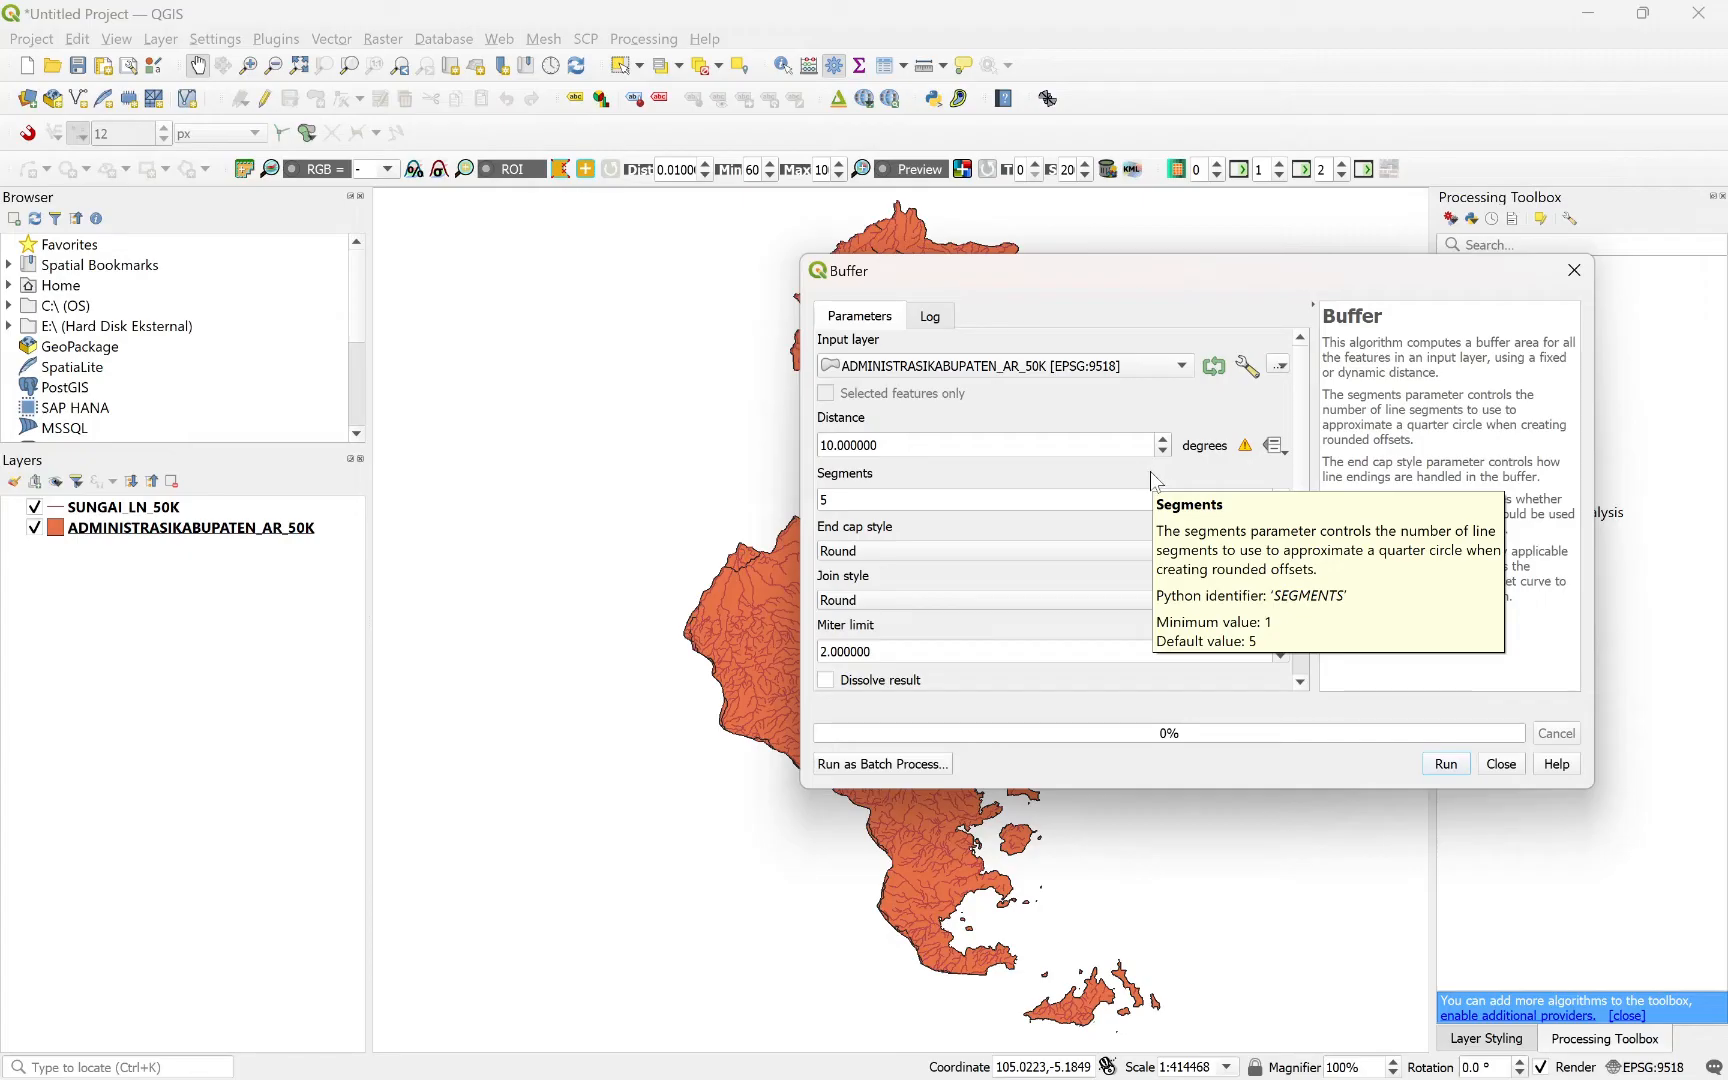
pyautogui.click(1501, 766)
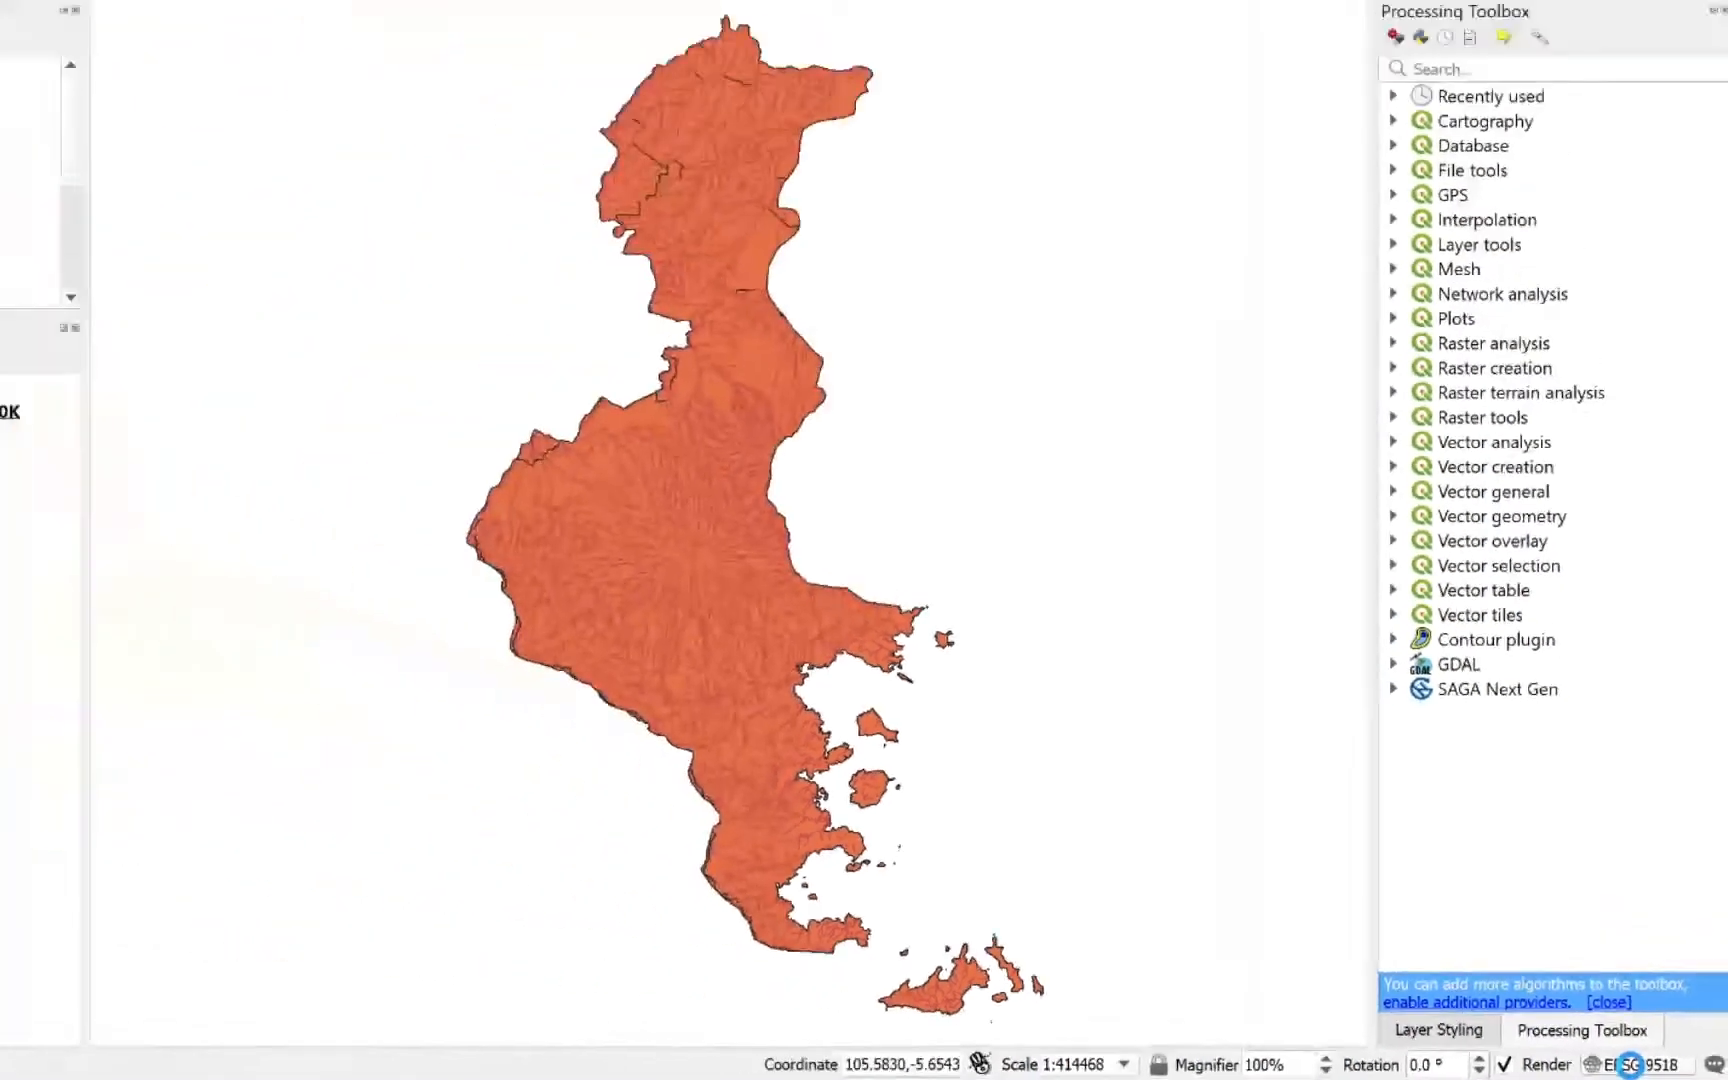
# Set the project coordinate reference system to WGS 84 / UTM zone 48S (EPSG:32748), filtering the list by "utm".
pyautogui.click(1632, 1064)
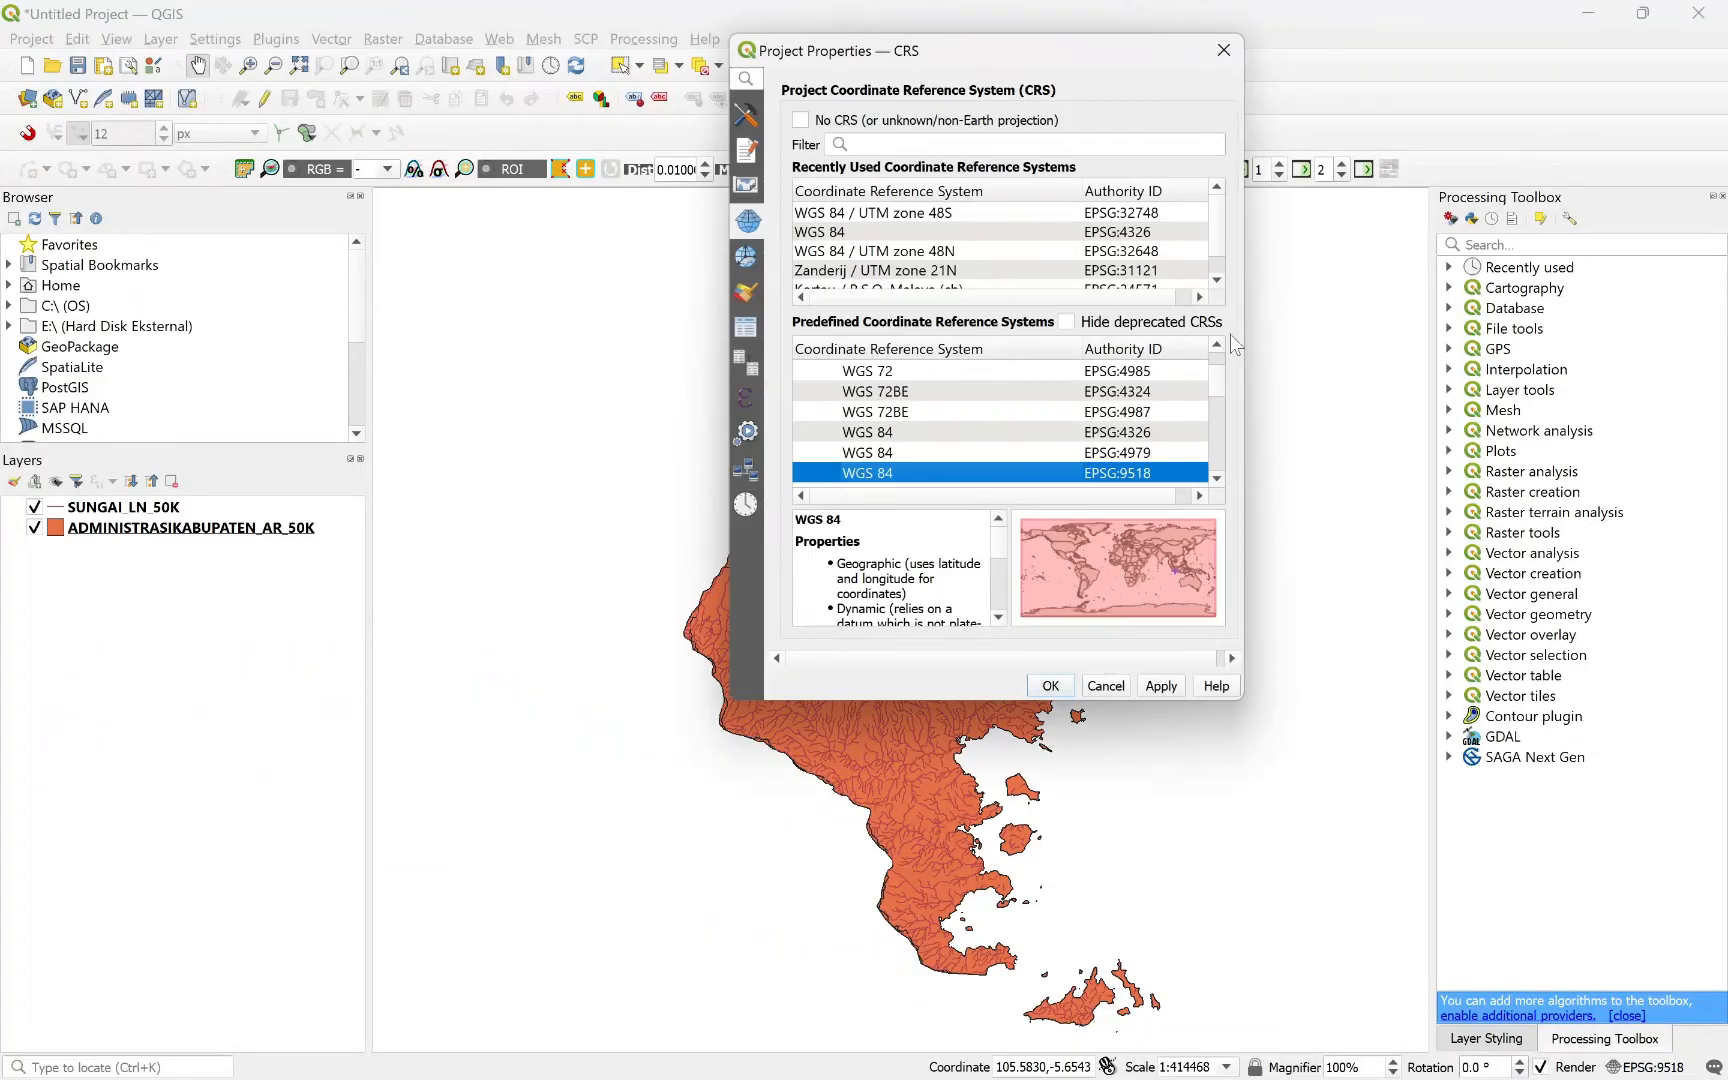
pyautogui.moveTo(1248, 302); pyautogui.dragTo(1421, 308)
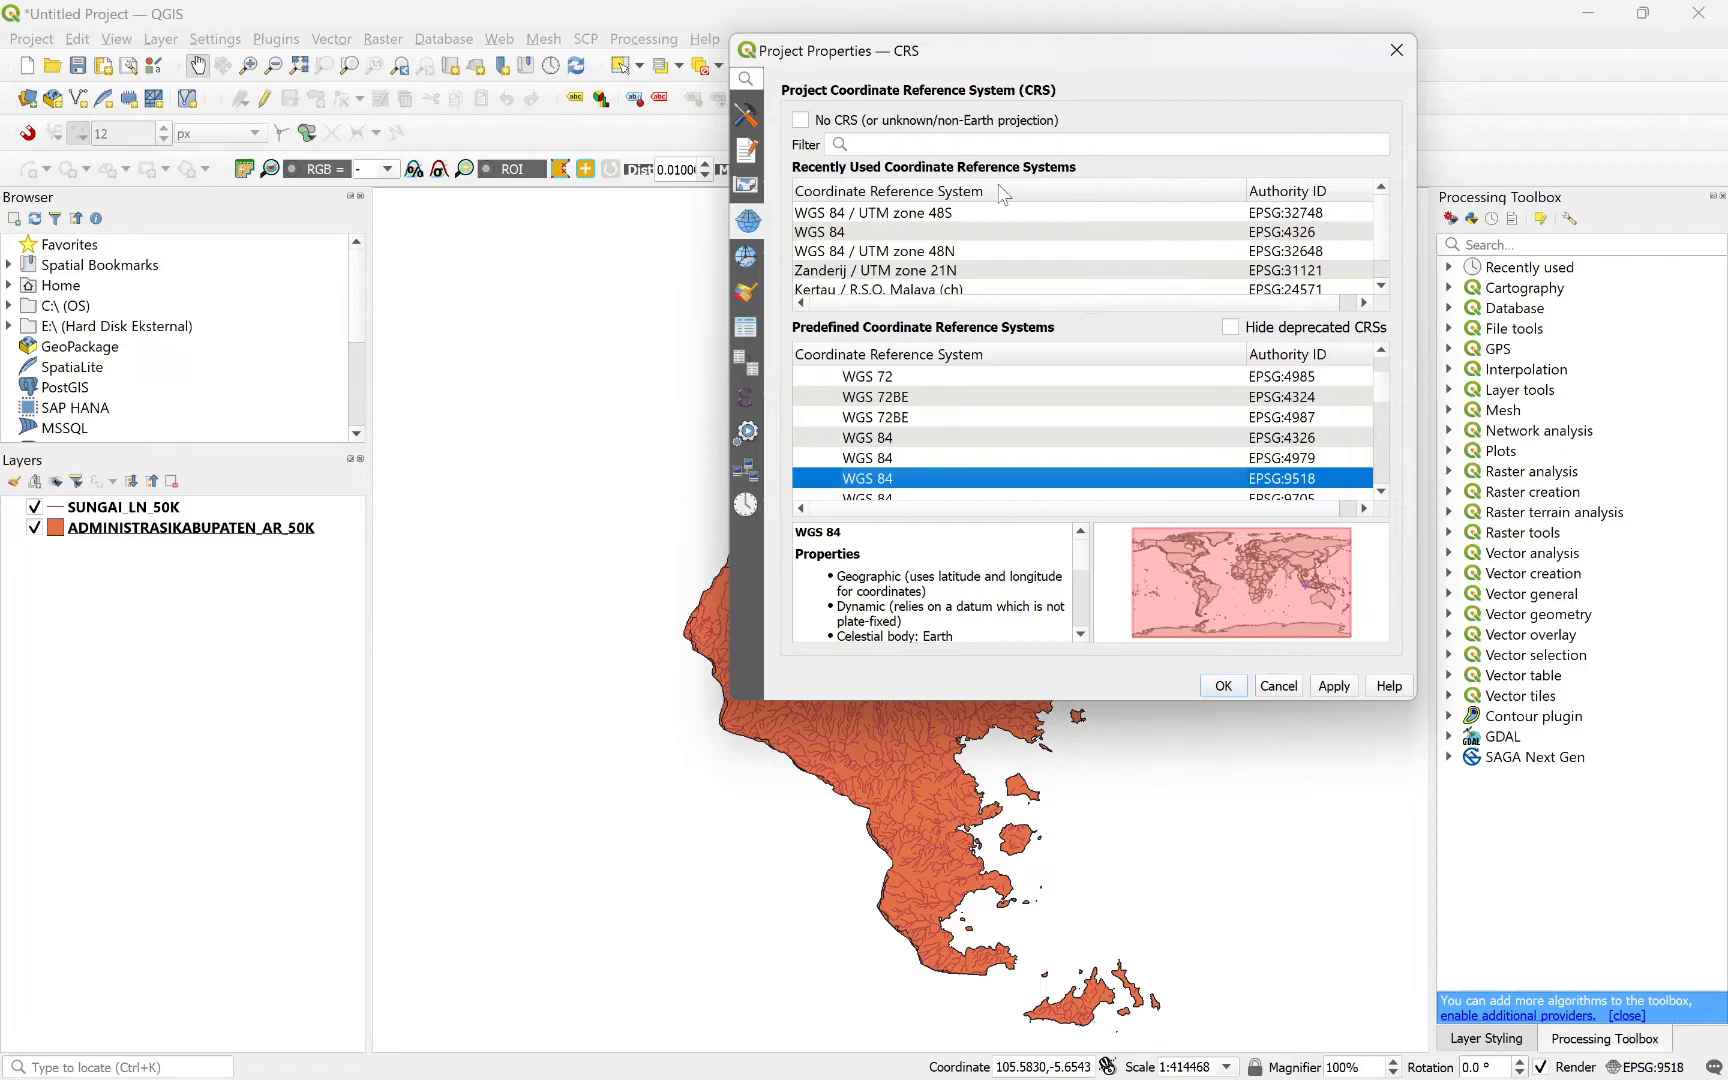
pyautogui.click(870, 145)
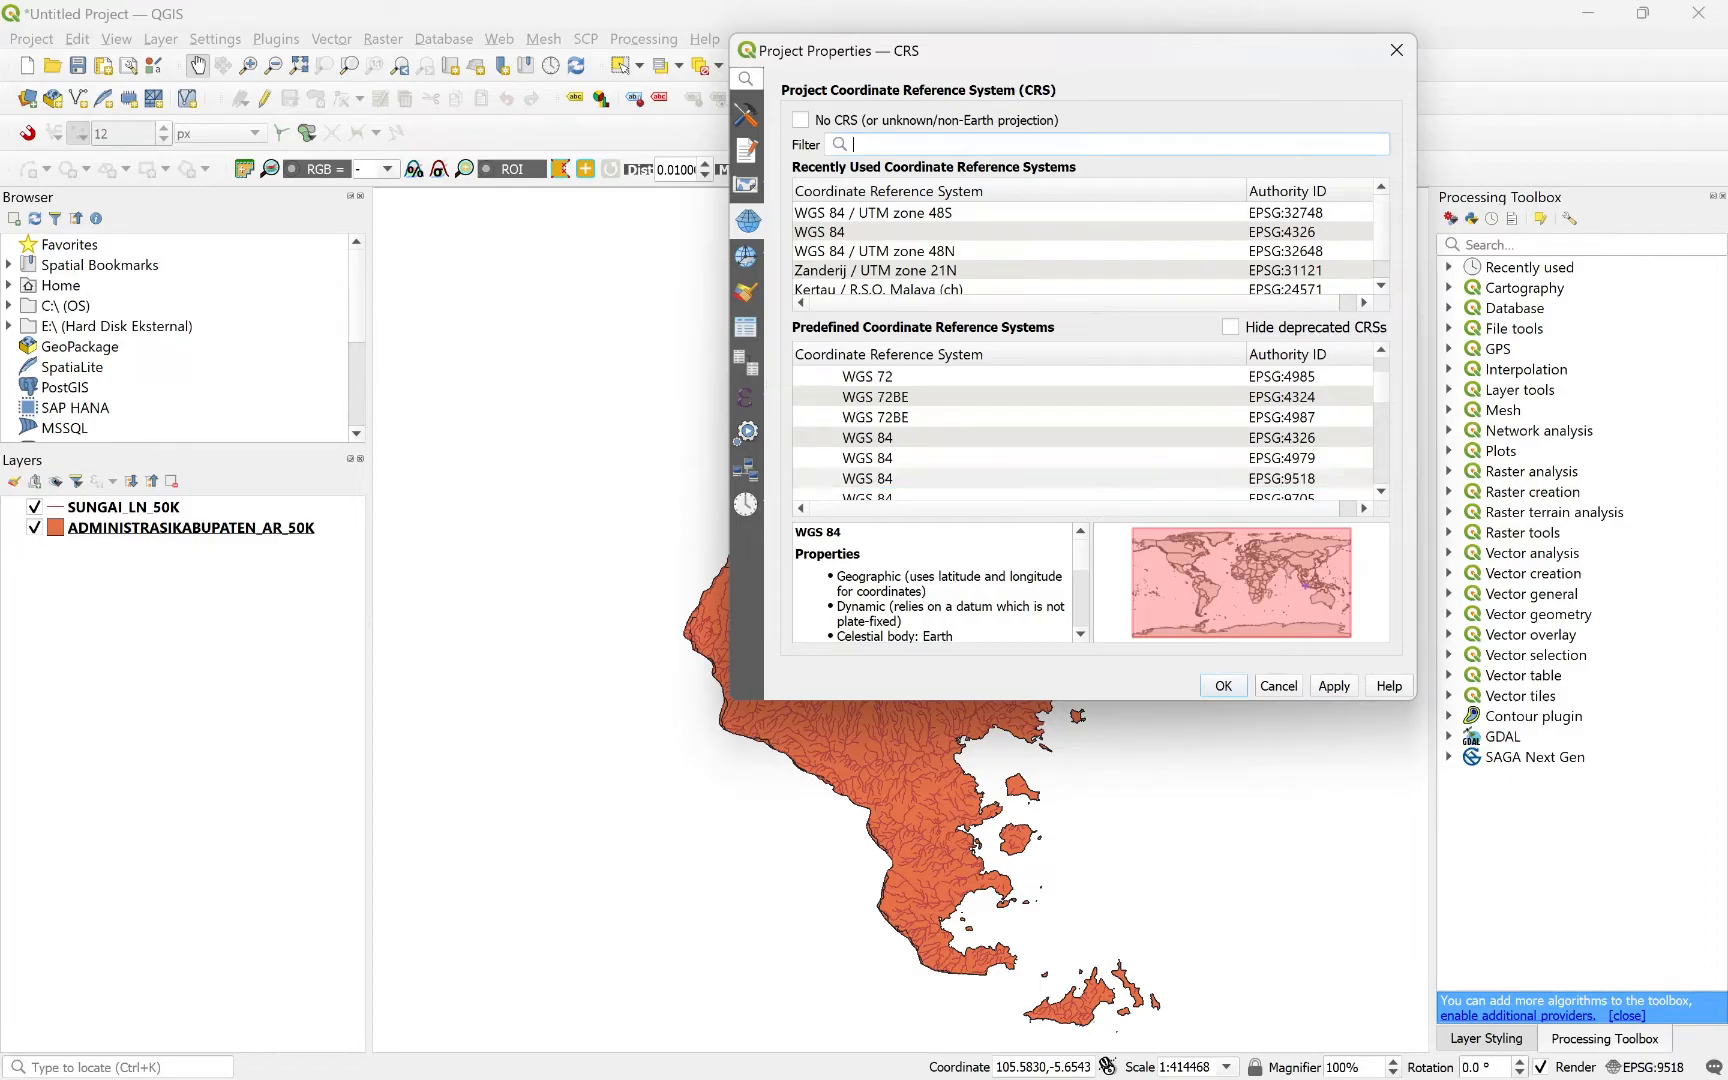
pyautogui.write('utm')
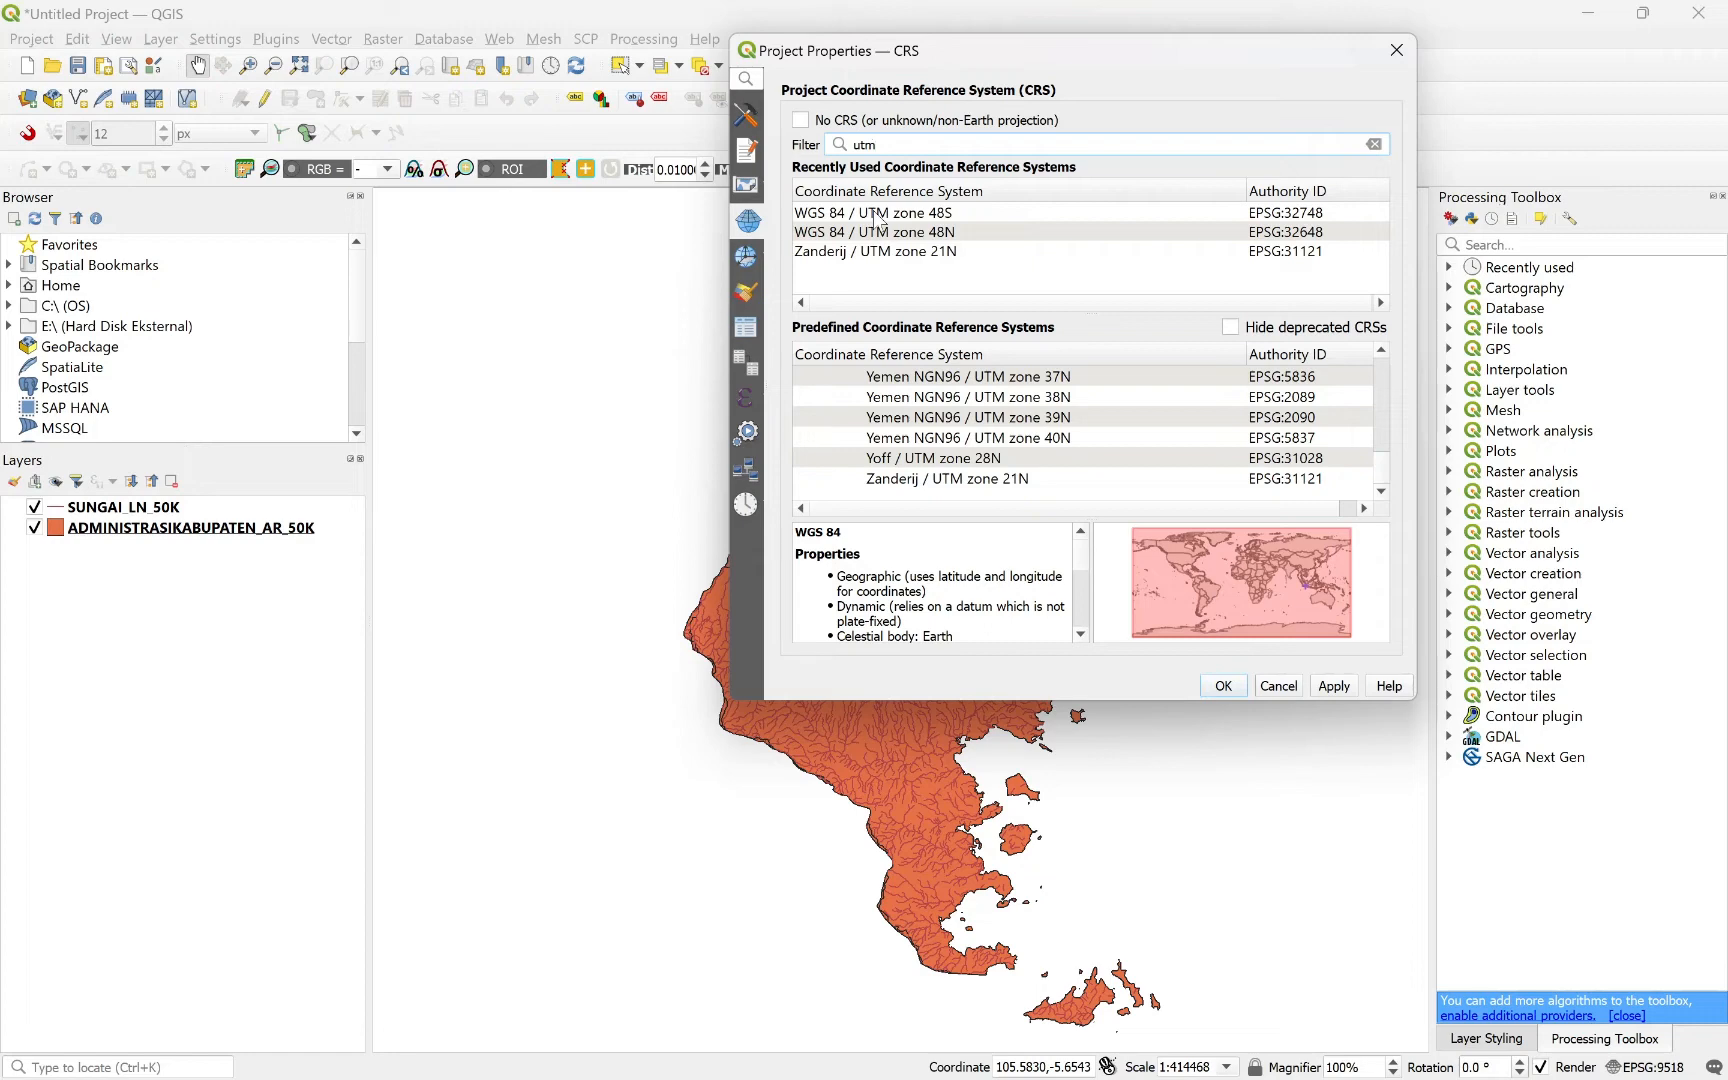
pyautogui.click(876, 213)
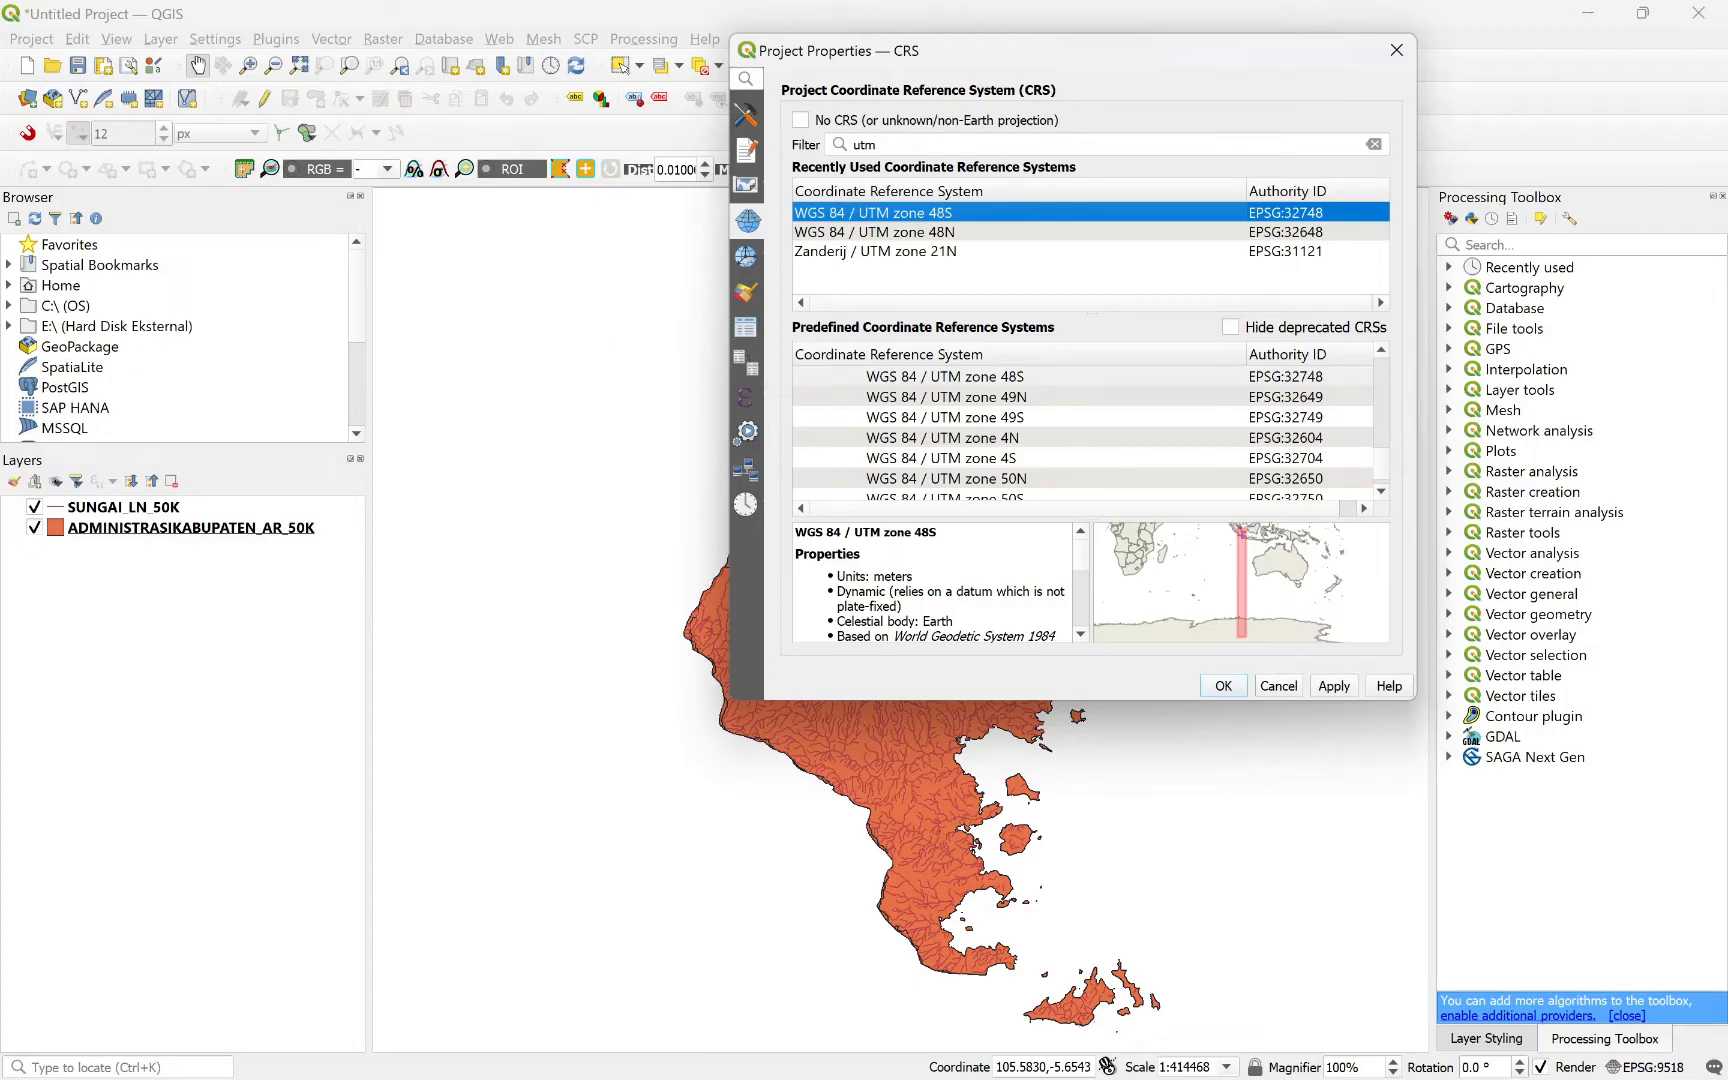
pyautogui.click(1222, 686)
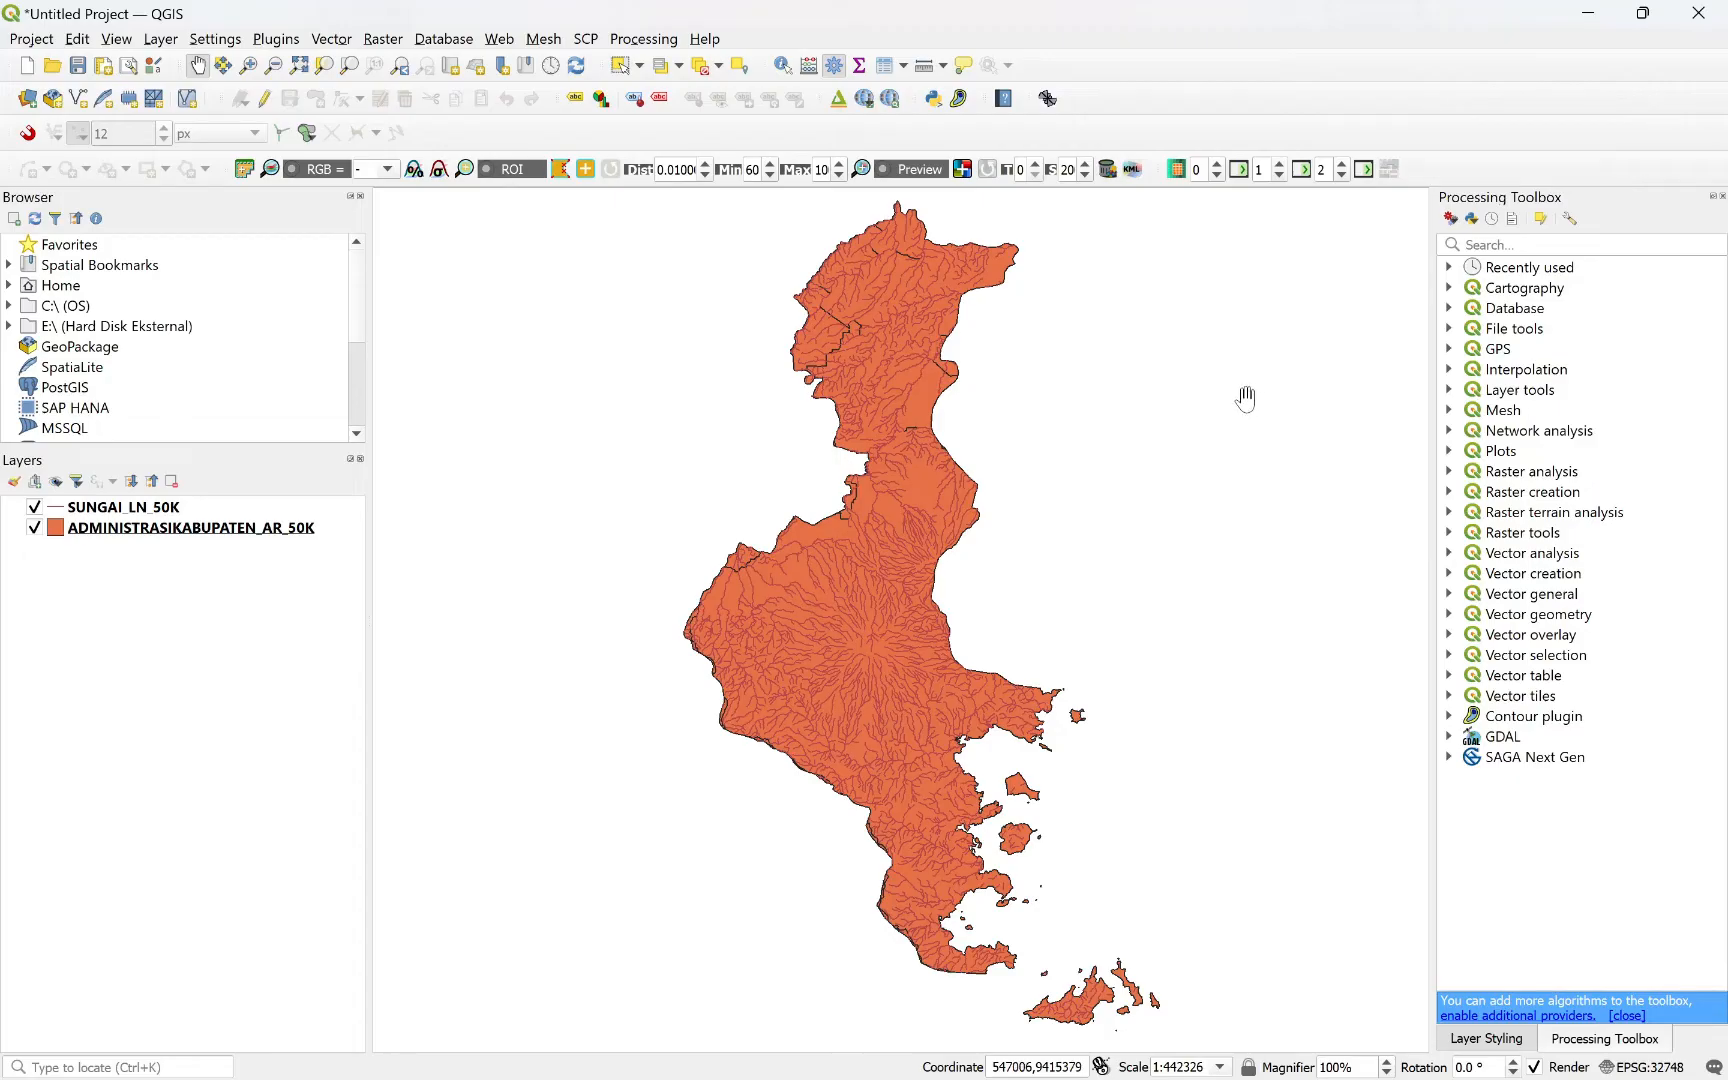
# Examine the coordinate reference system assigned to the SUNGAI_LN_50K layer in its source properties.
pyautogui.rightClick(123, 517)
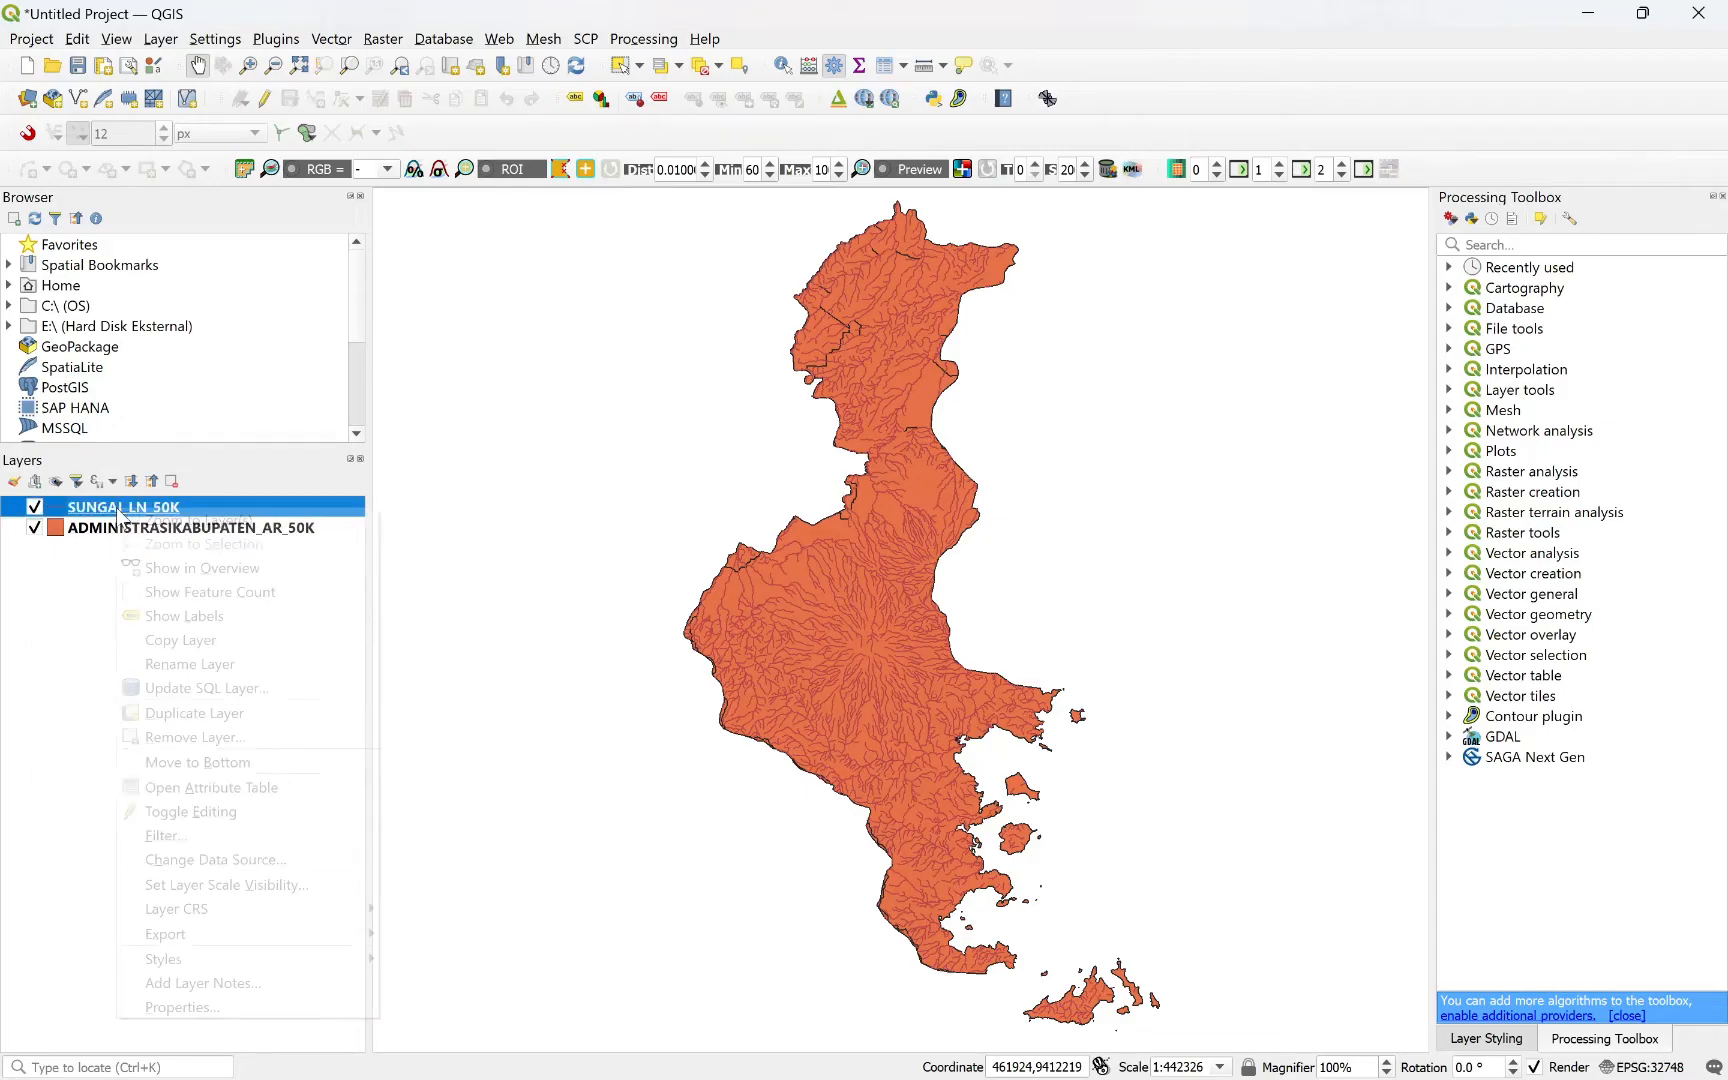
pyautogui.click(184, 1008)
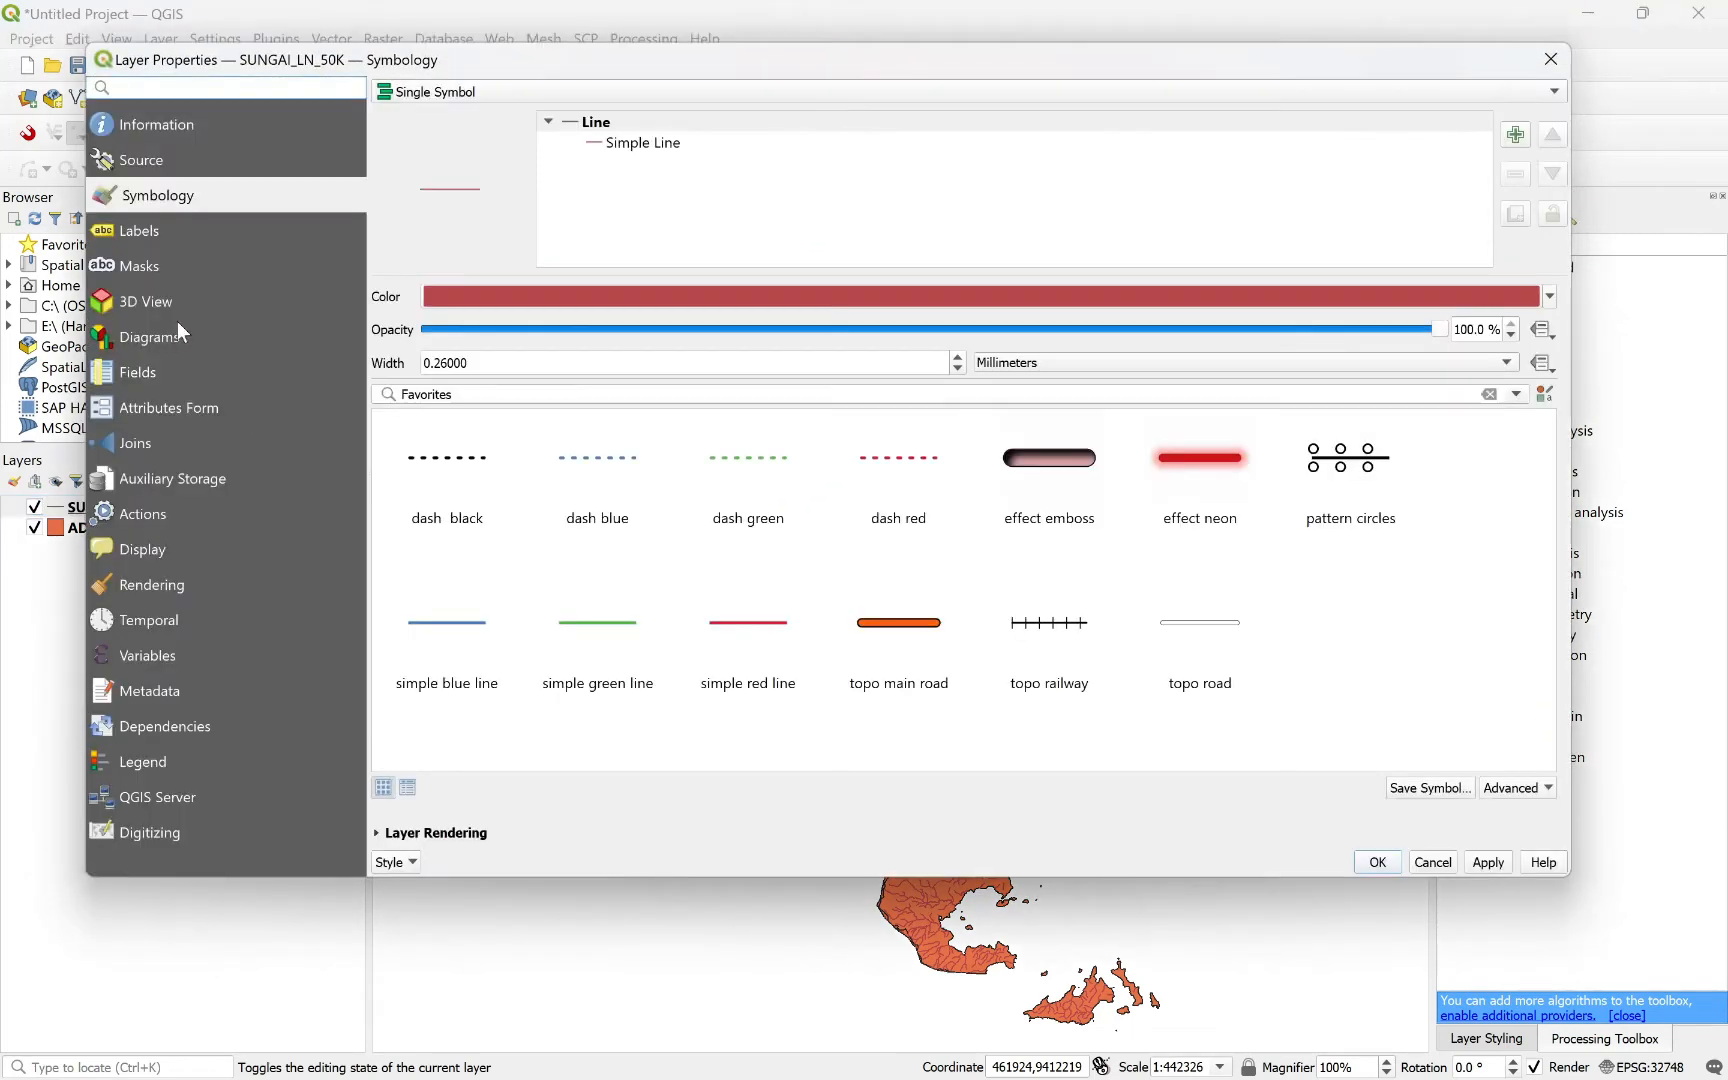
pyautogui.click(151, 162)
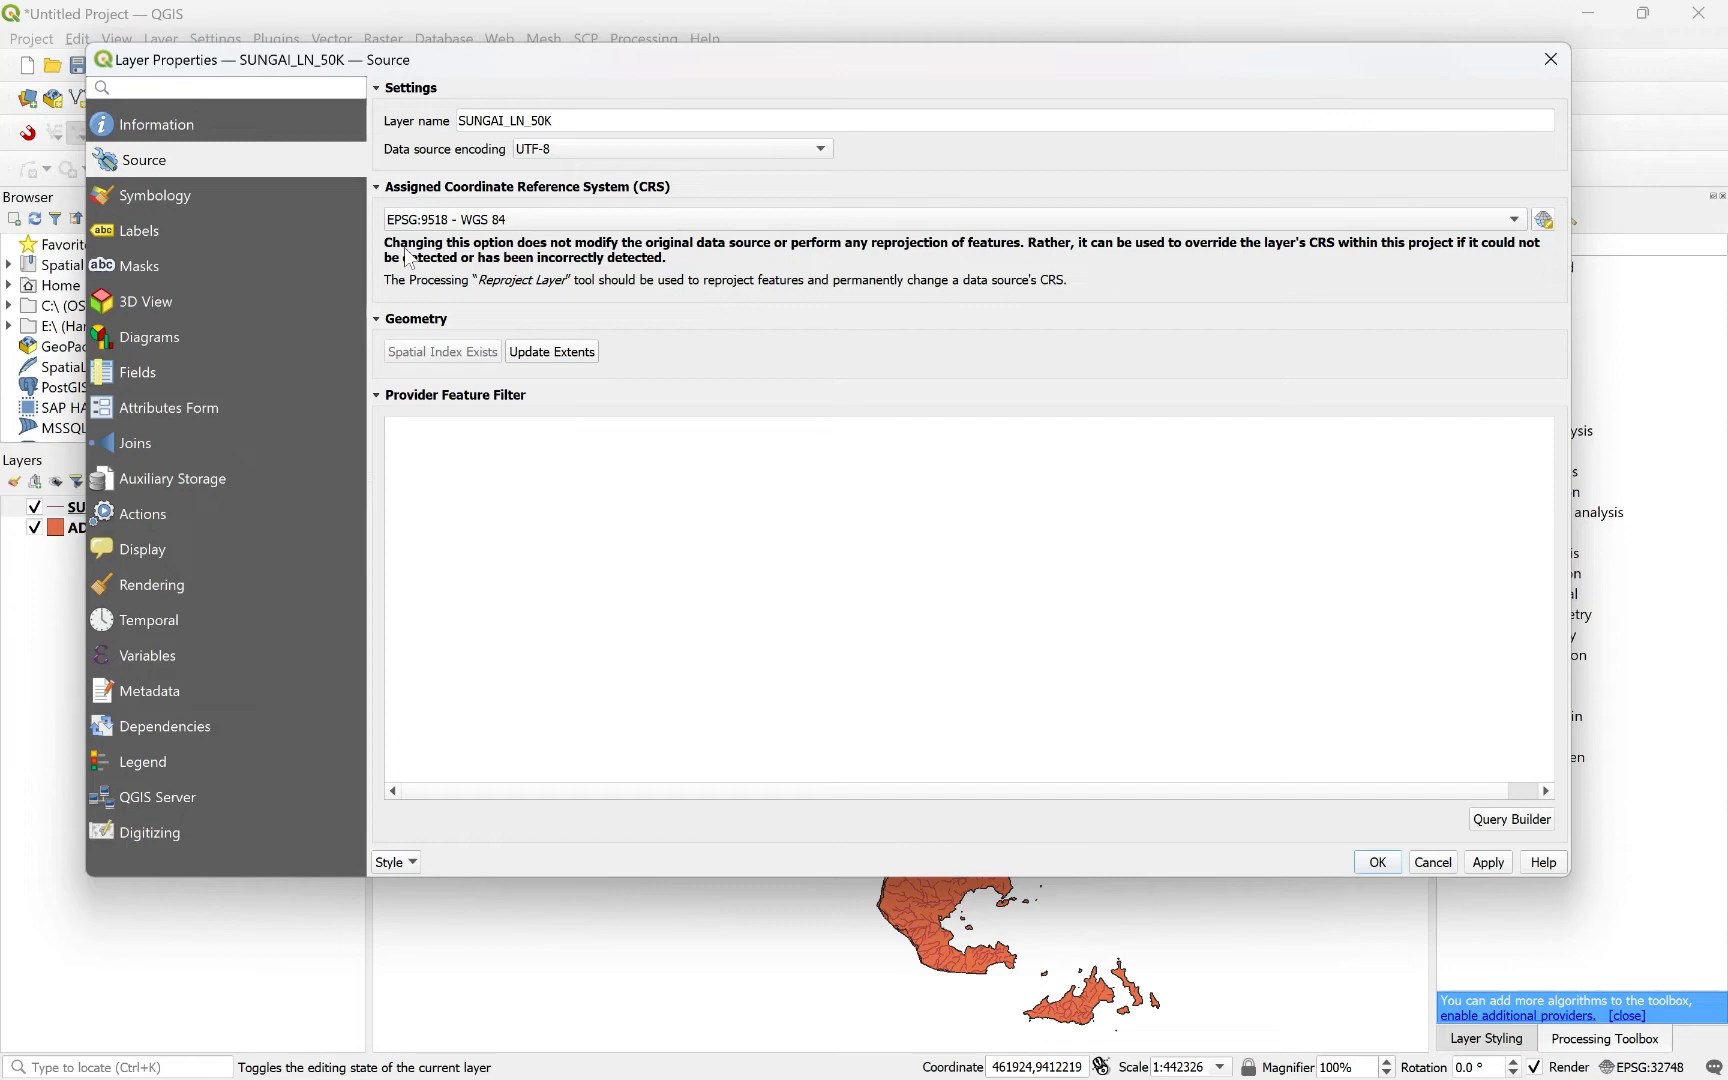
pyautogui.click(1550, 62)
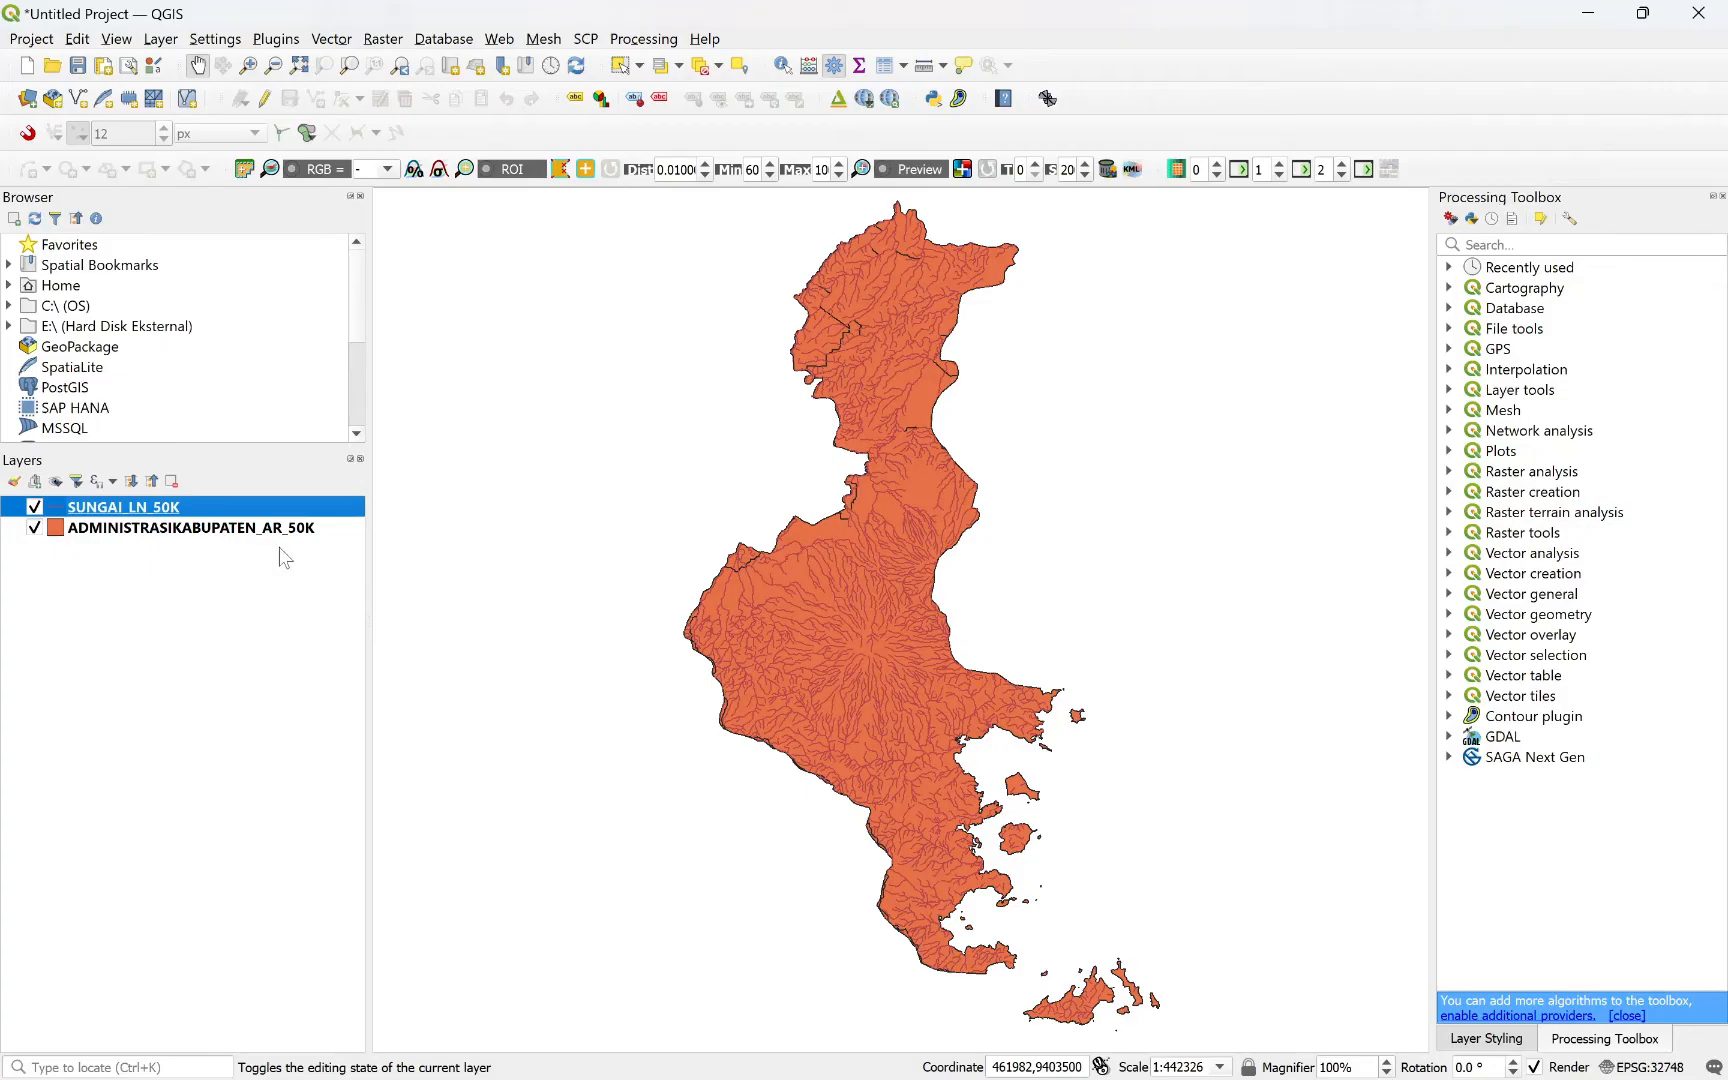
# Set up Reproject Layer for SUNGAI_LN_50K with WGS 84 / UTM zone 48S (EPSG:32748) as target CRS, filtering by "UTM 48".
pyautogui.click(328, 40)
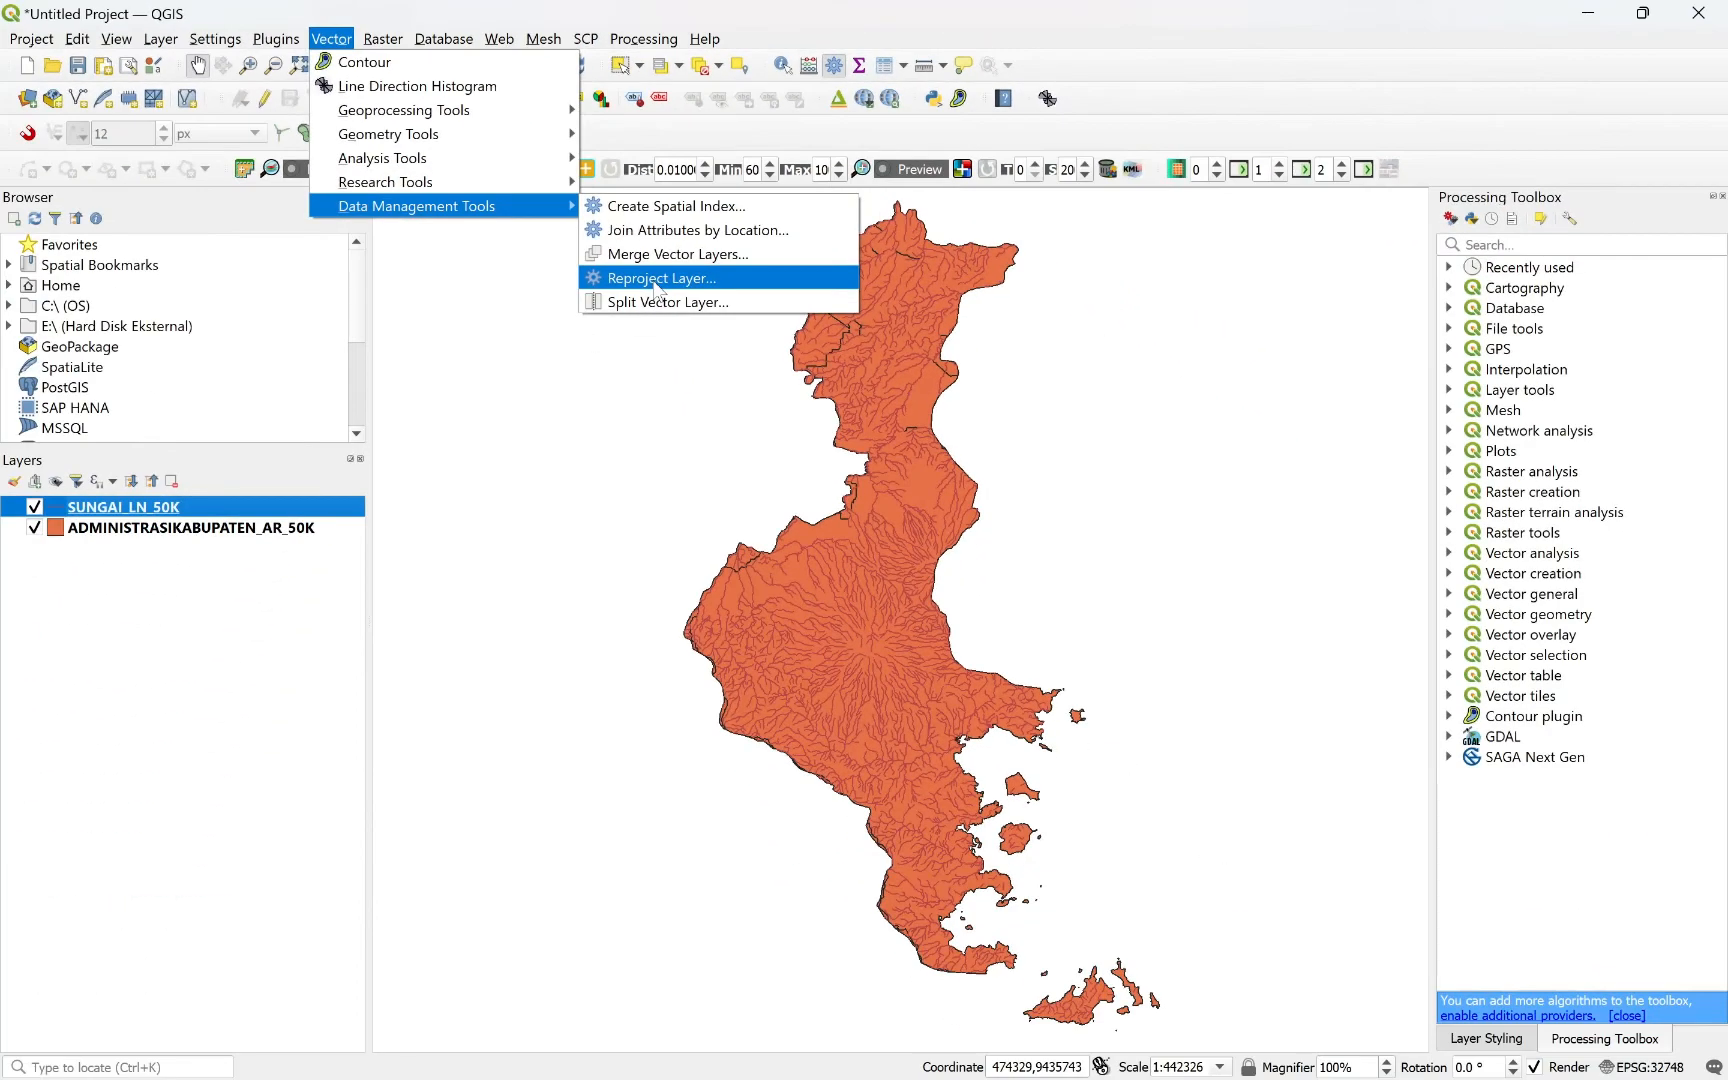
pyautogui.click(655, 285)
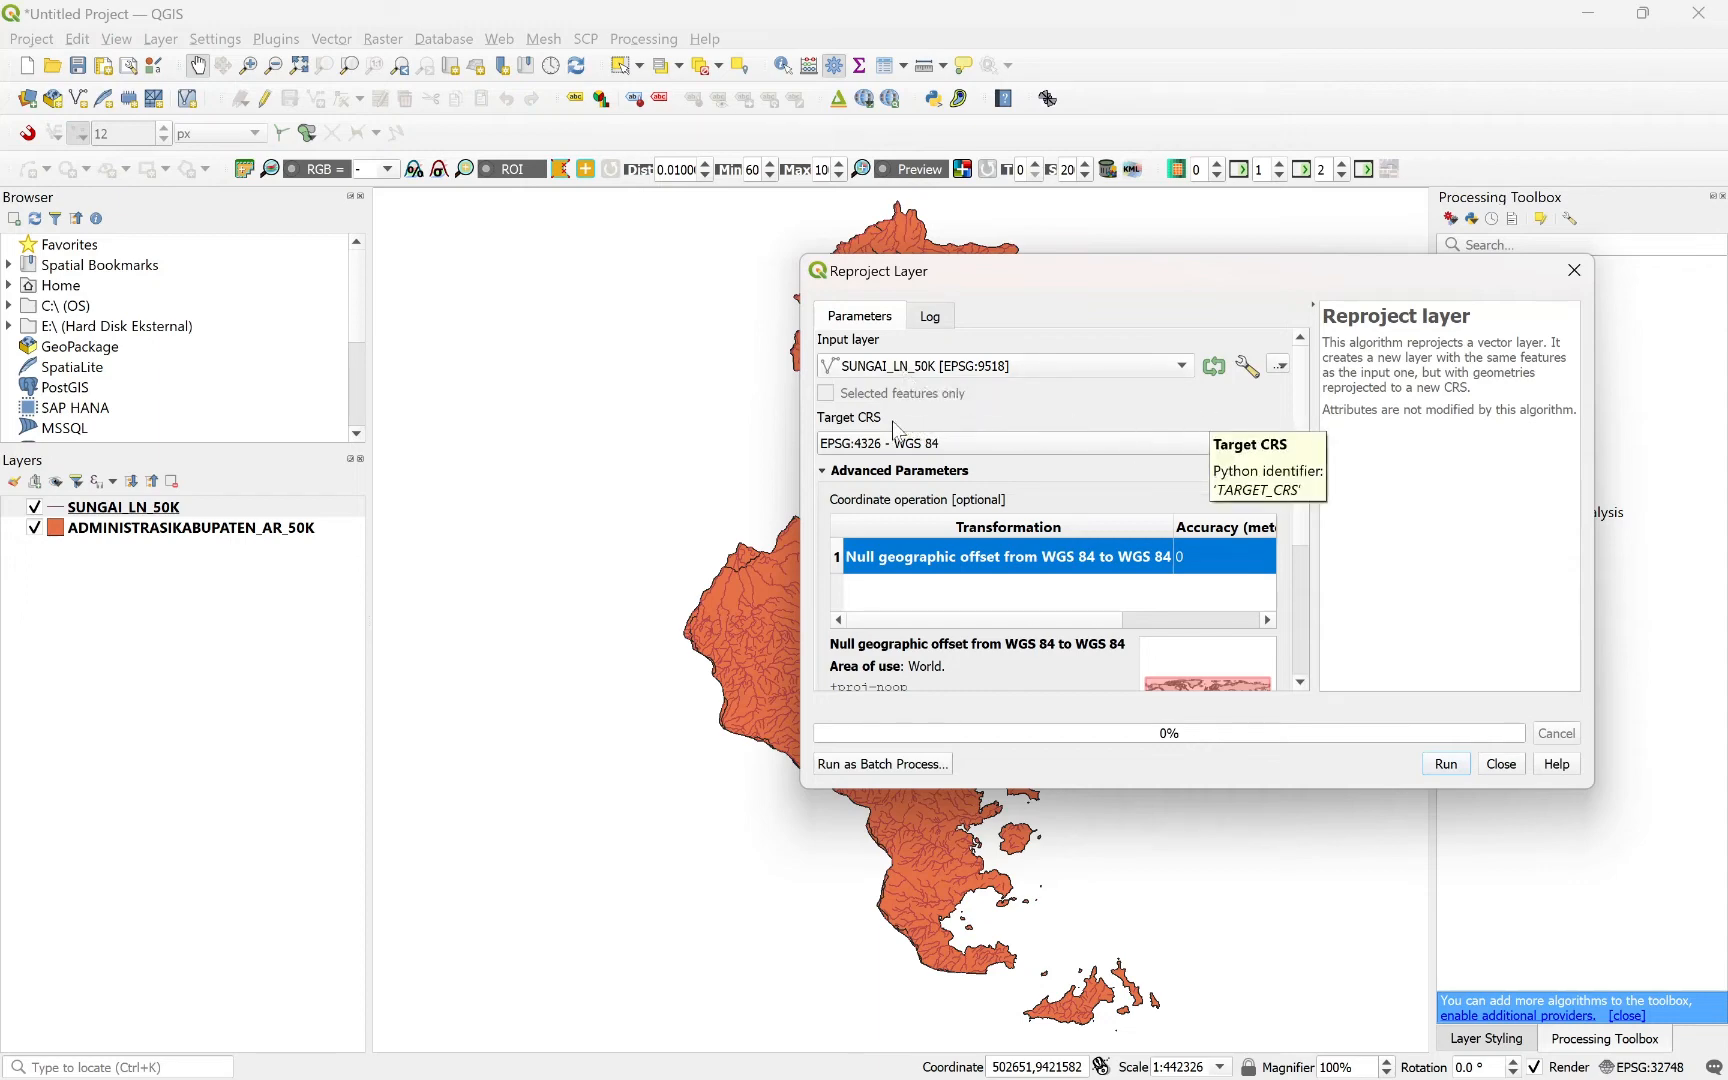
pyautogui.click(924, 447)
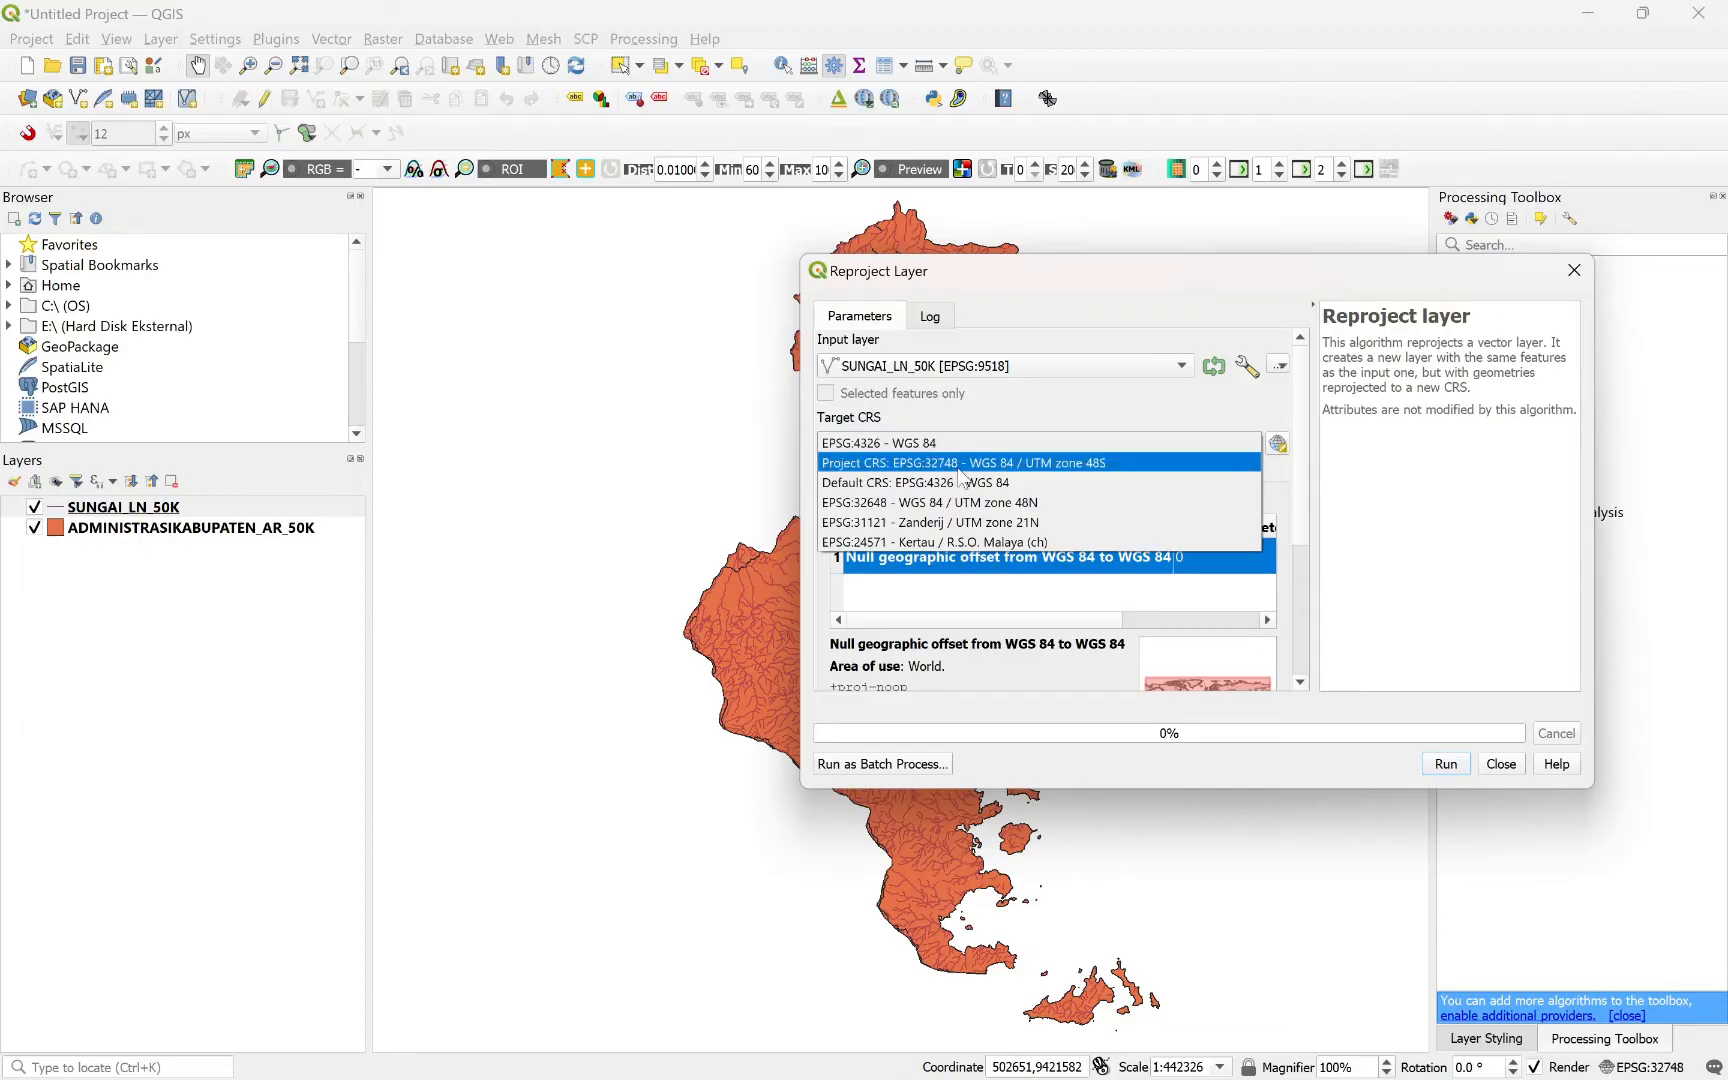
pyautogui.click(900, 442)
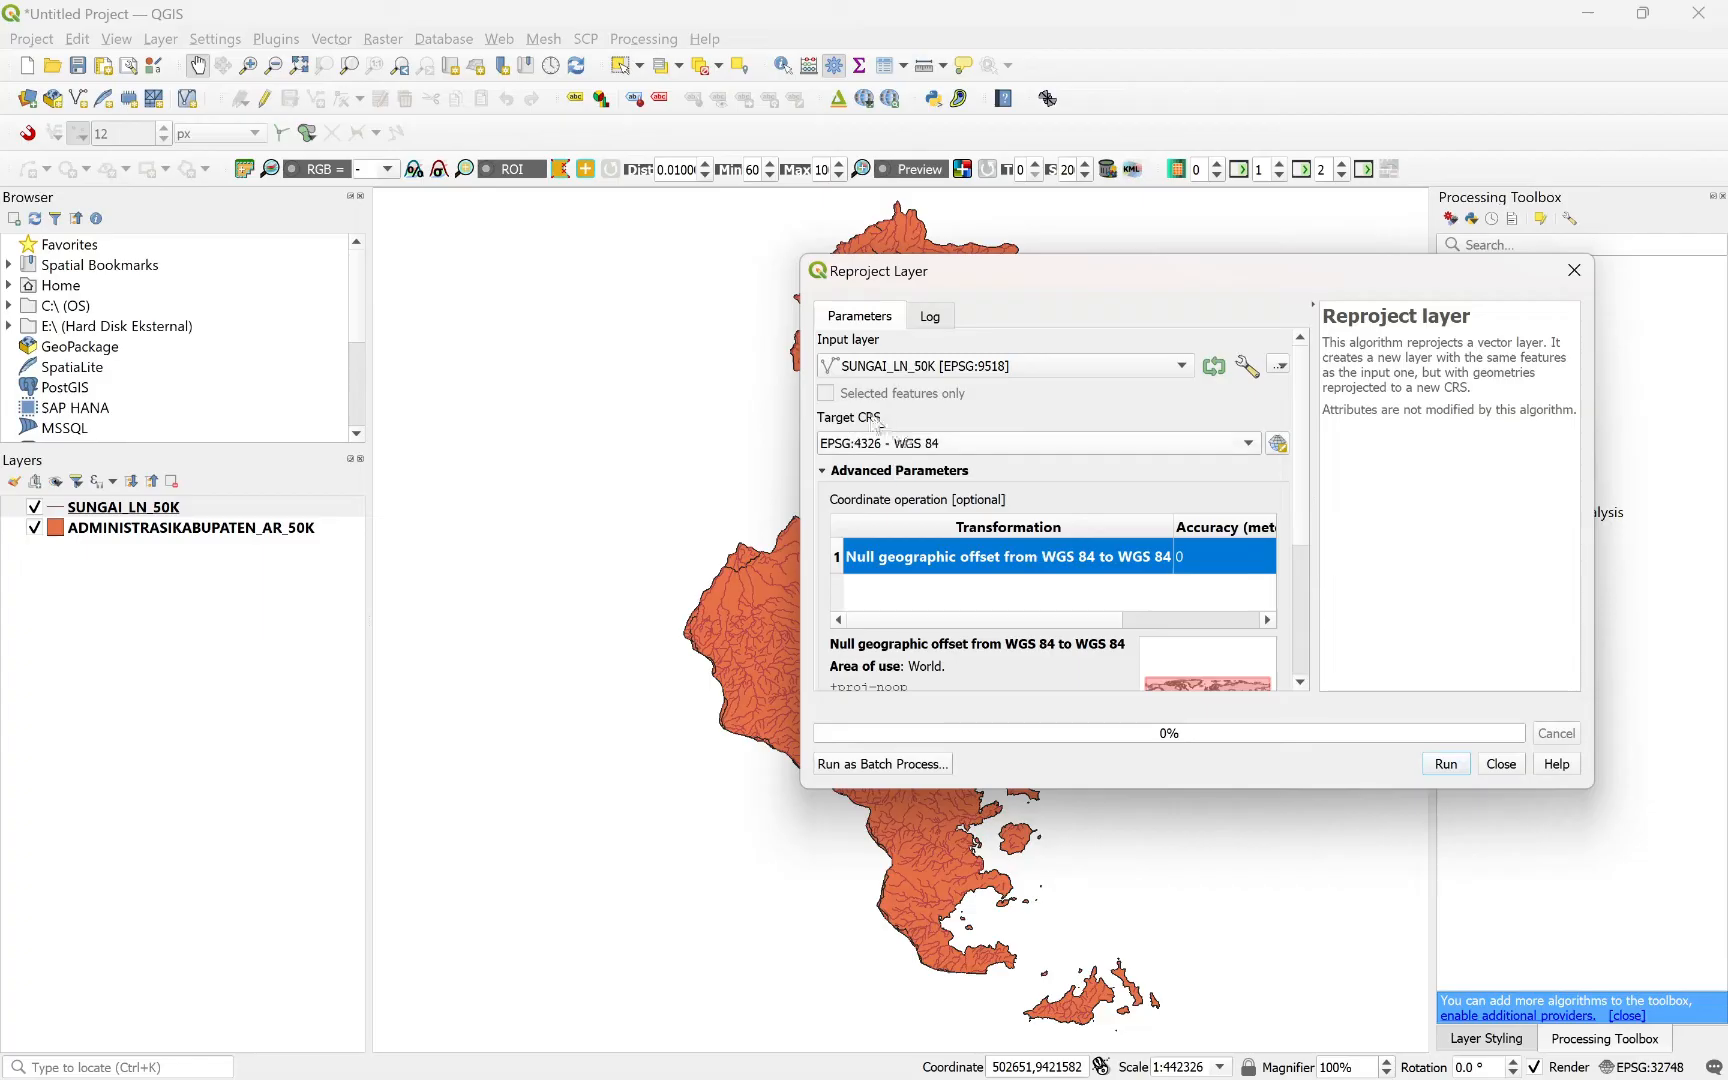
pyautogui.click(890, 451)
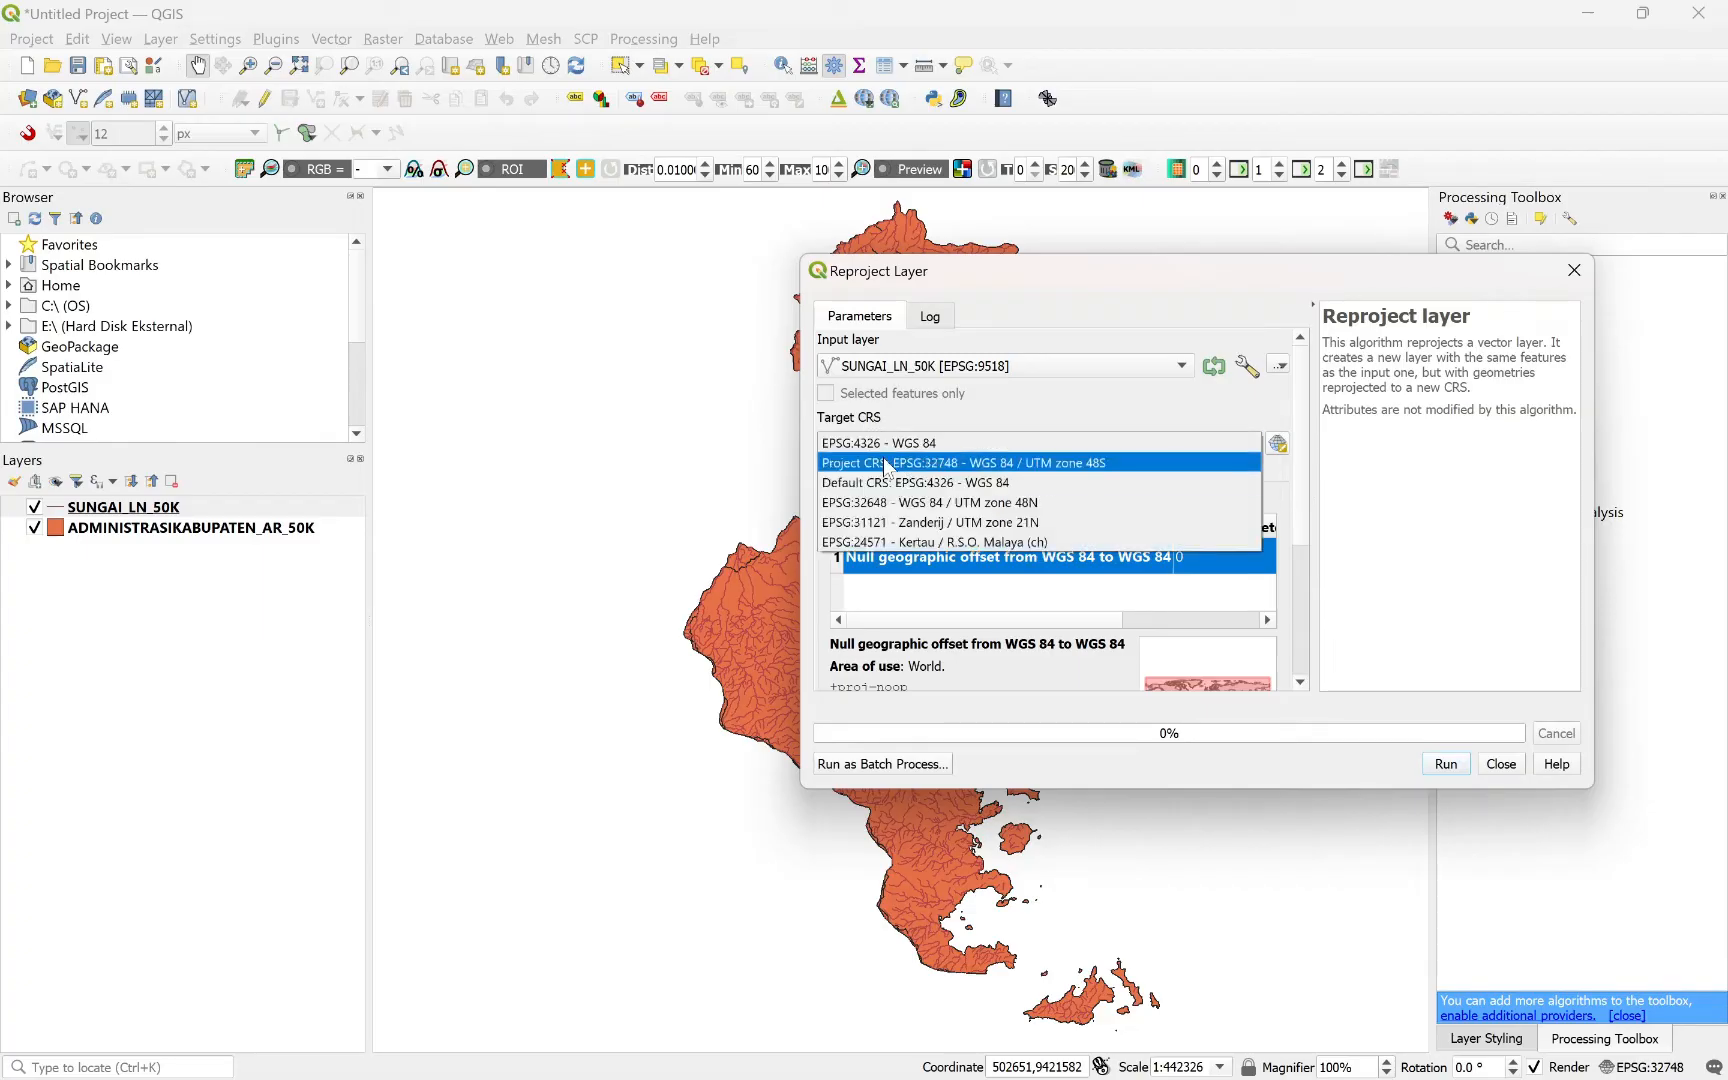
pyautogui.click(928, 442)
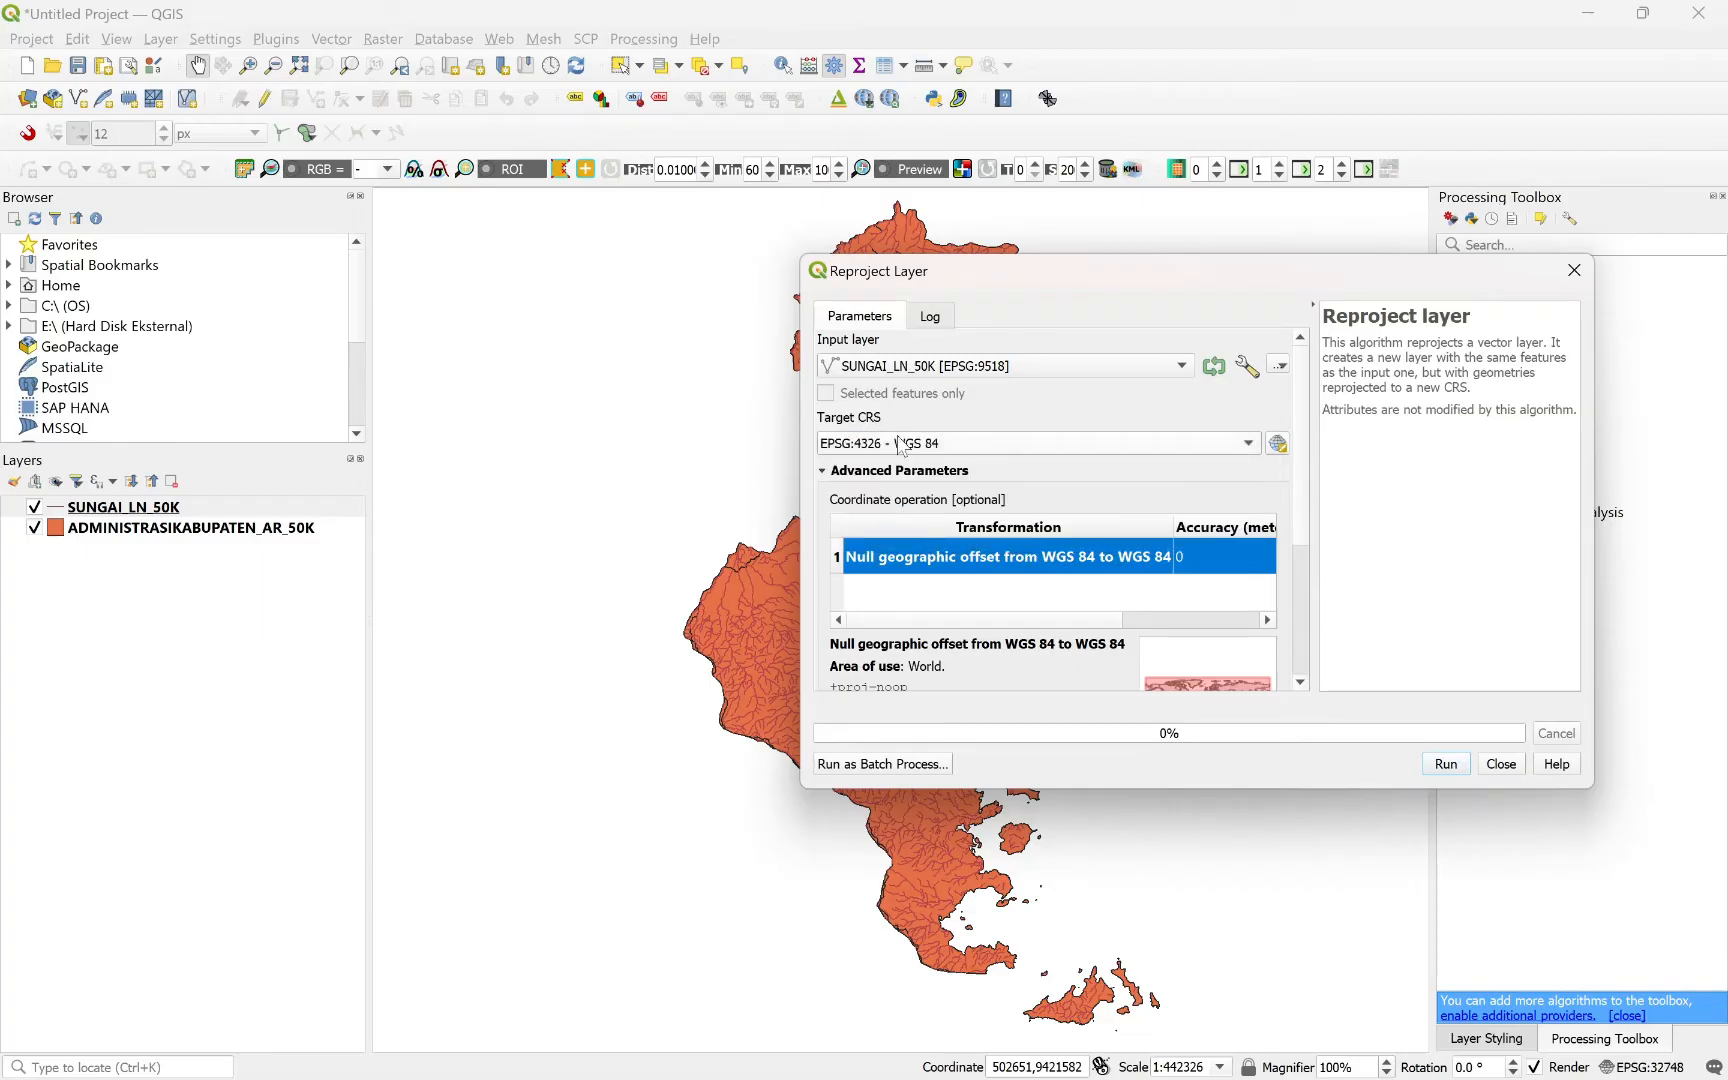
pyautogui.click(1278, 445)
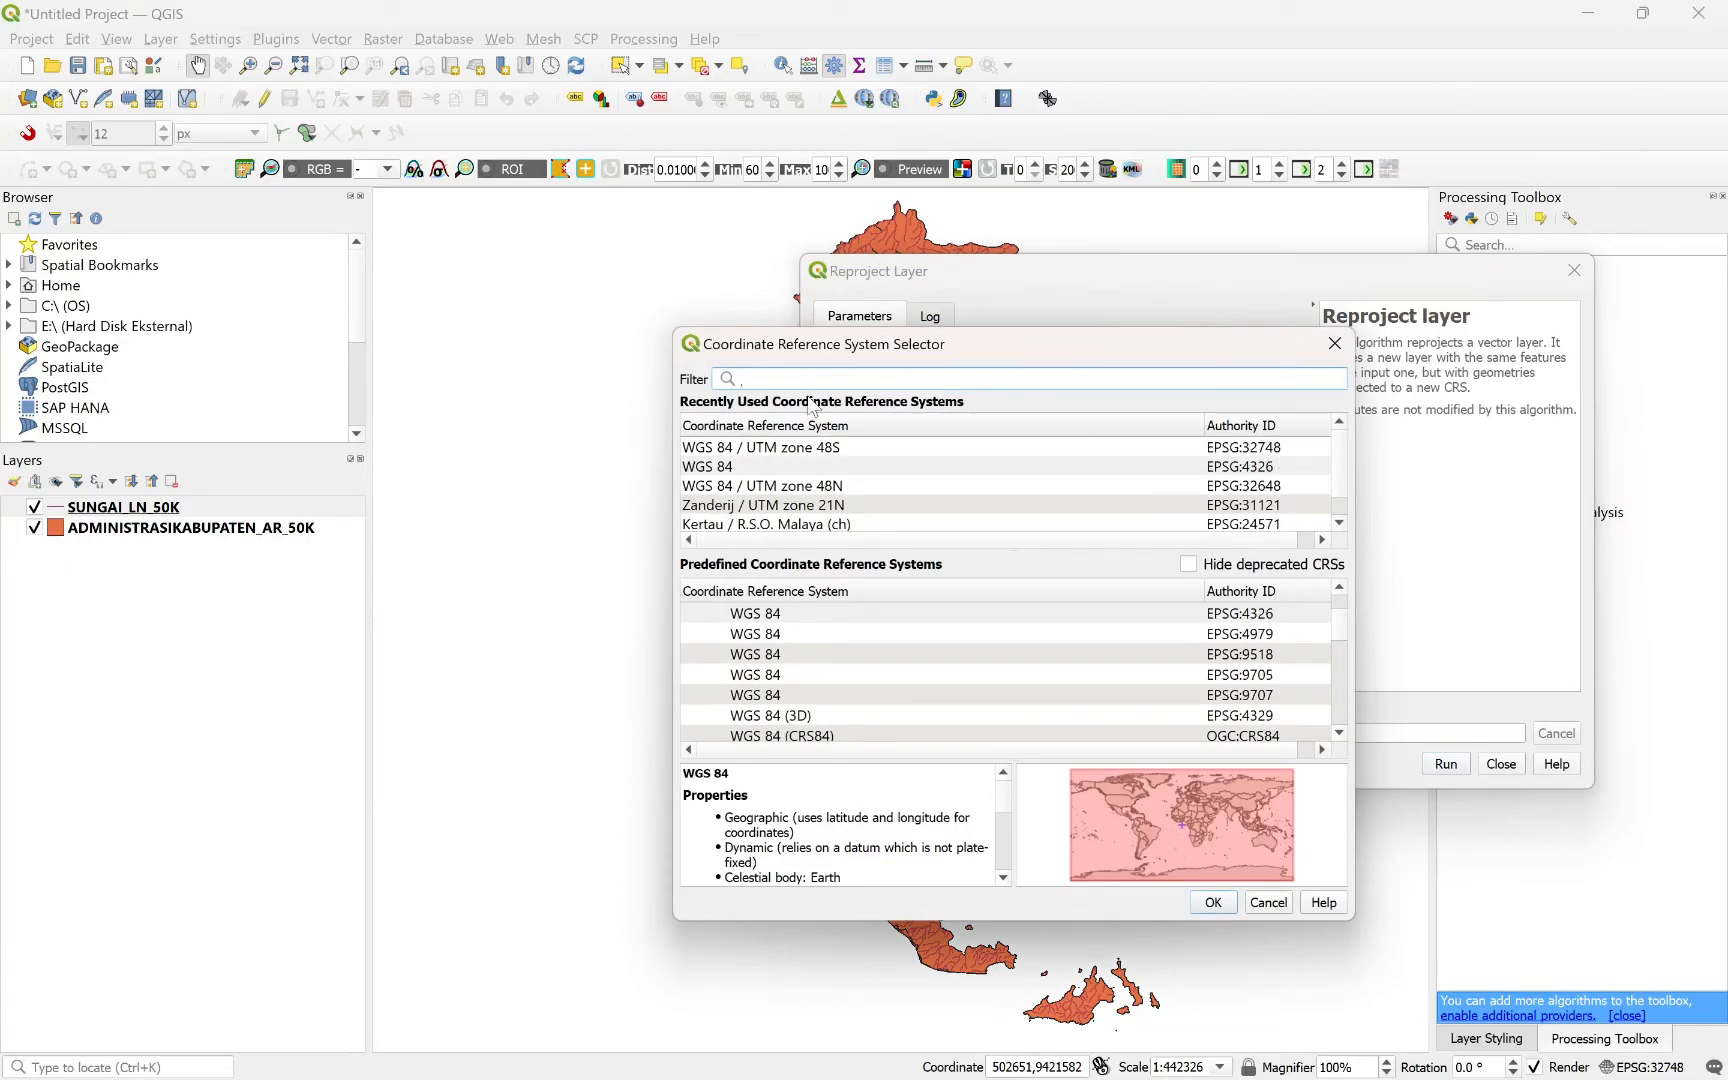
pyautogui.write('UT')
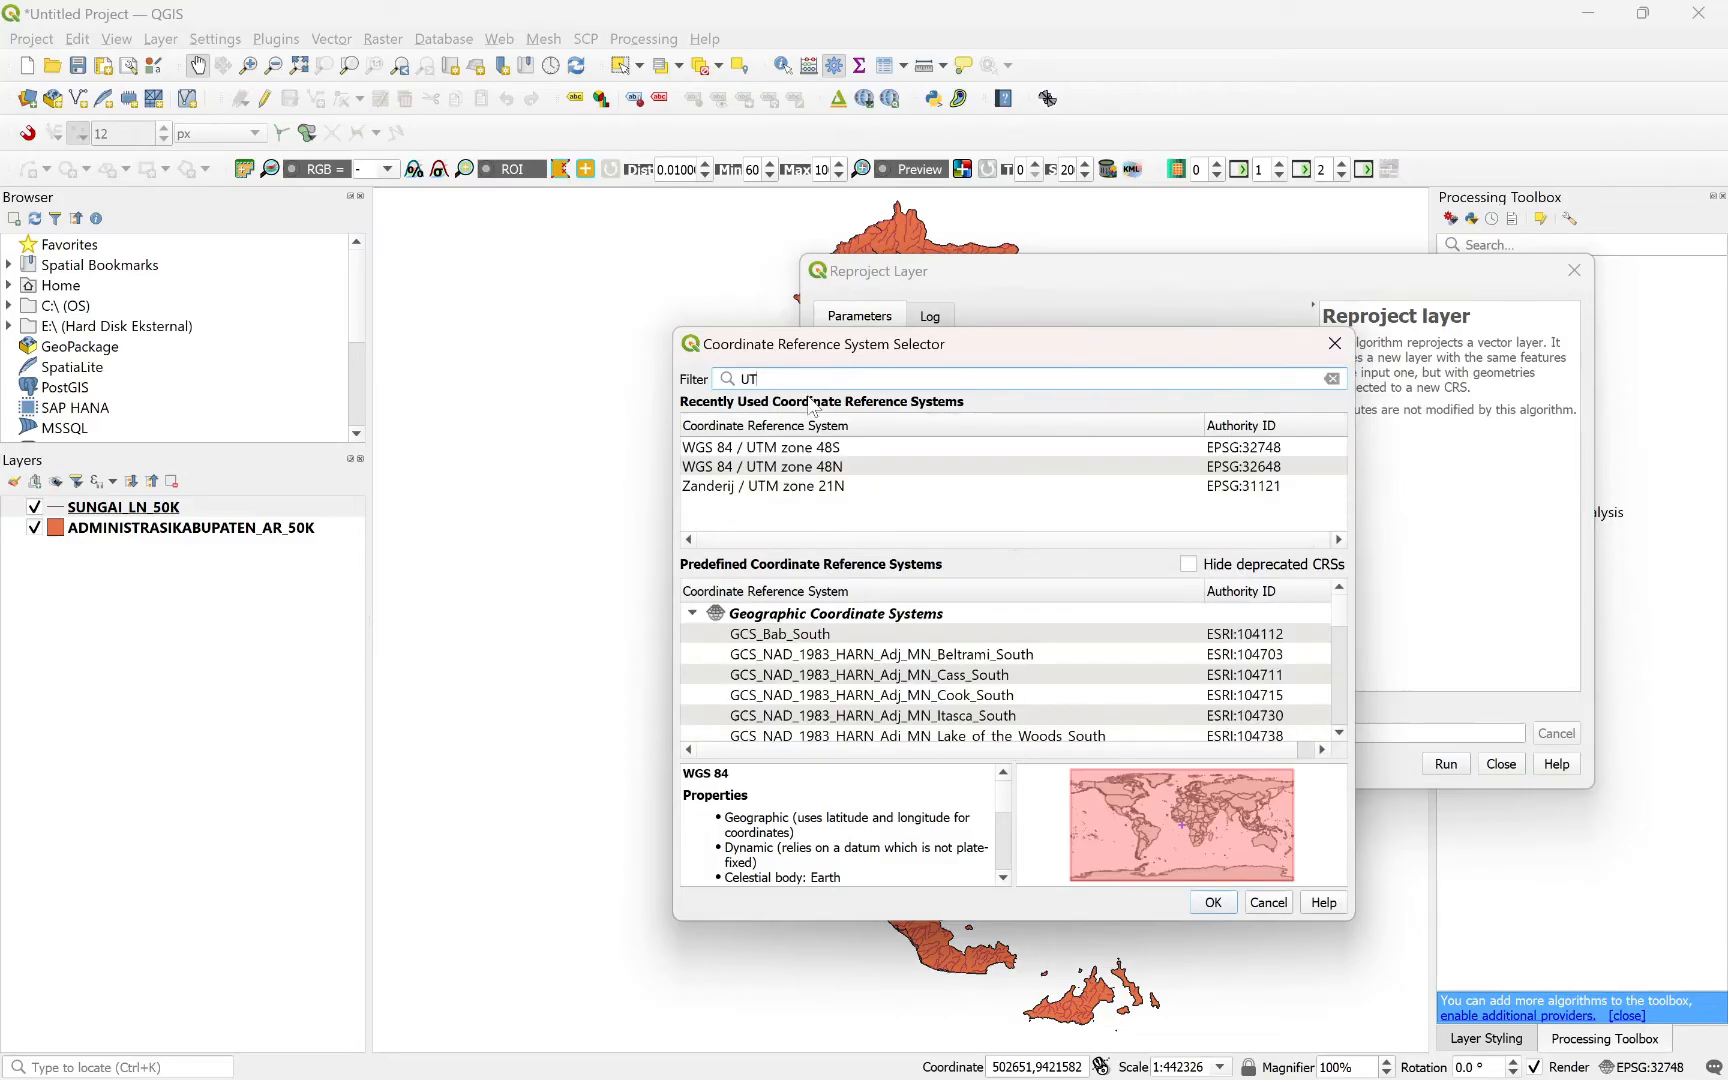
pyautogui.write('M 48')
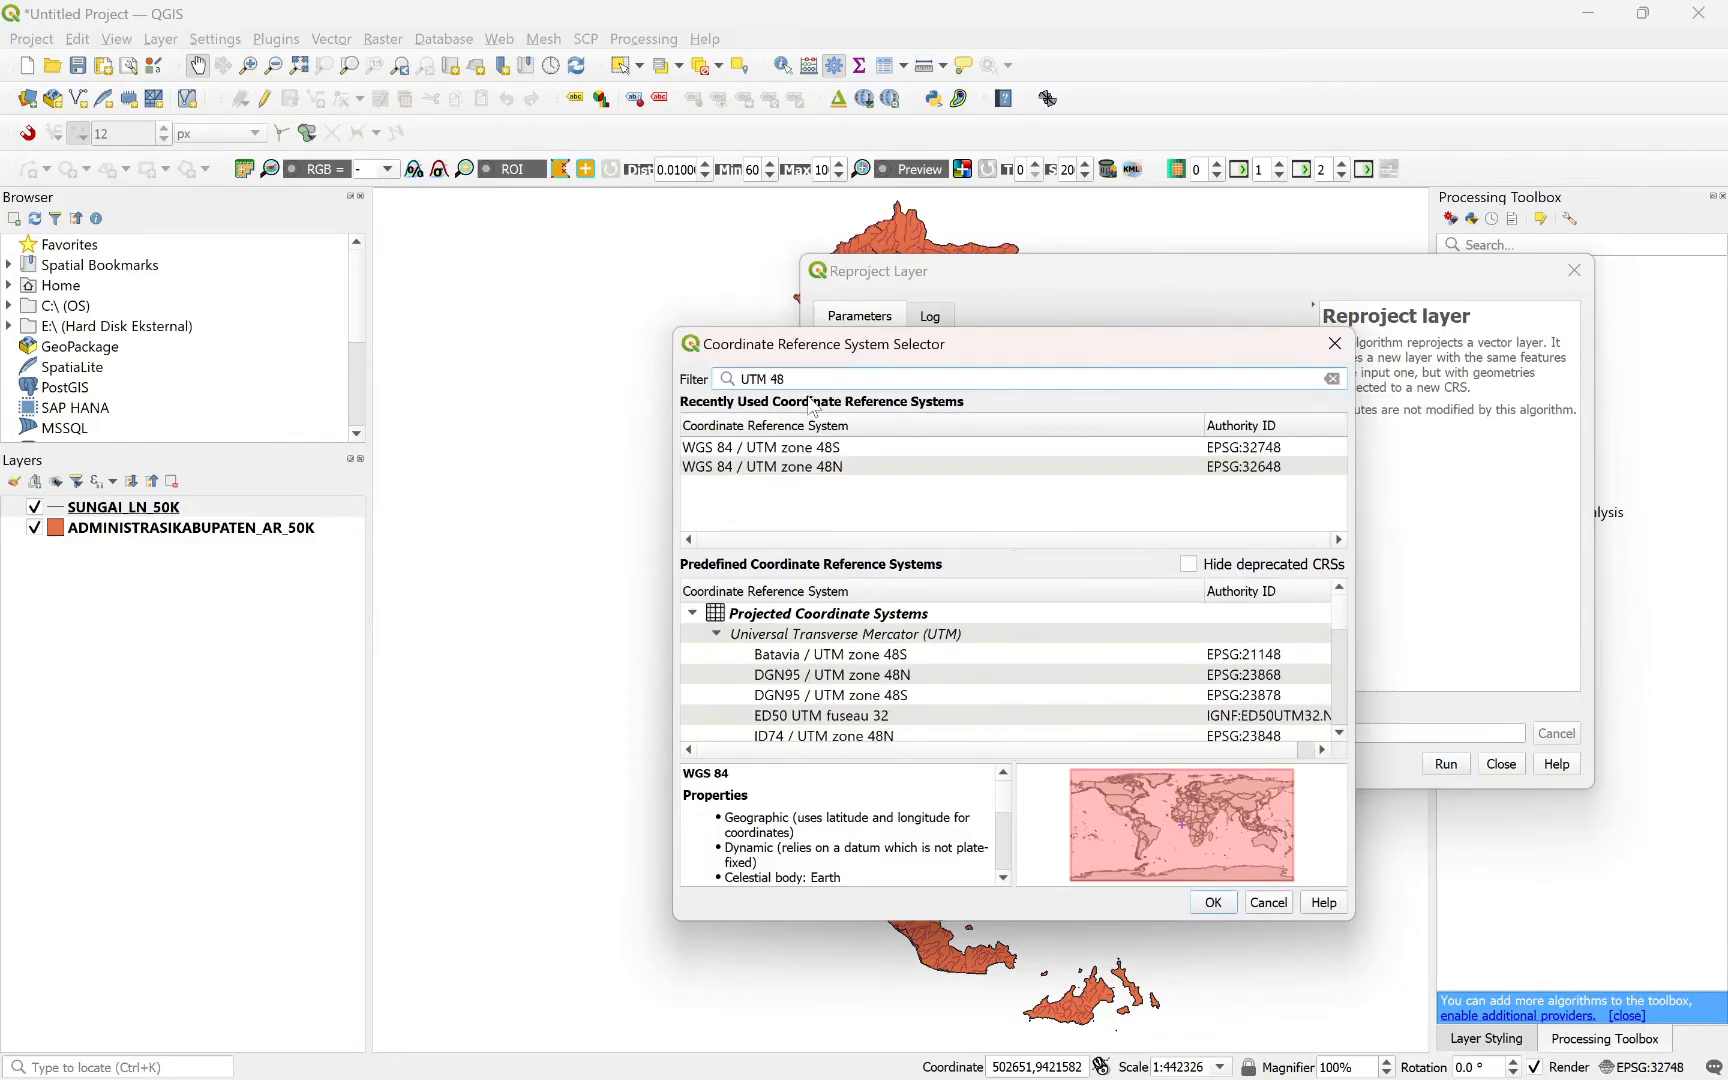
pyautogui.click(794, 451)
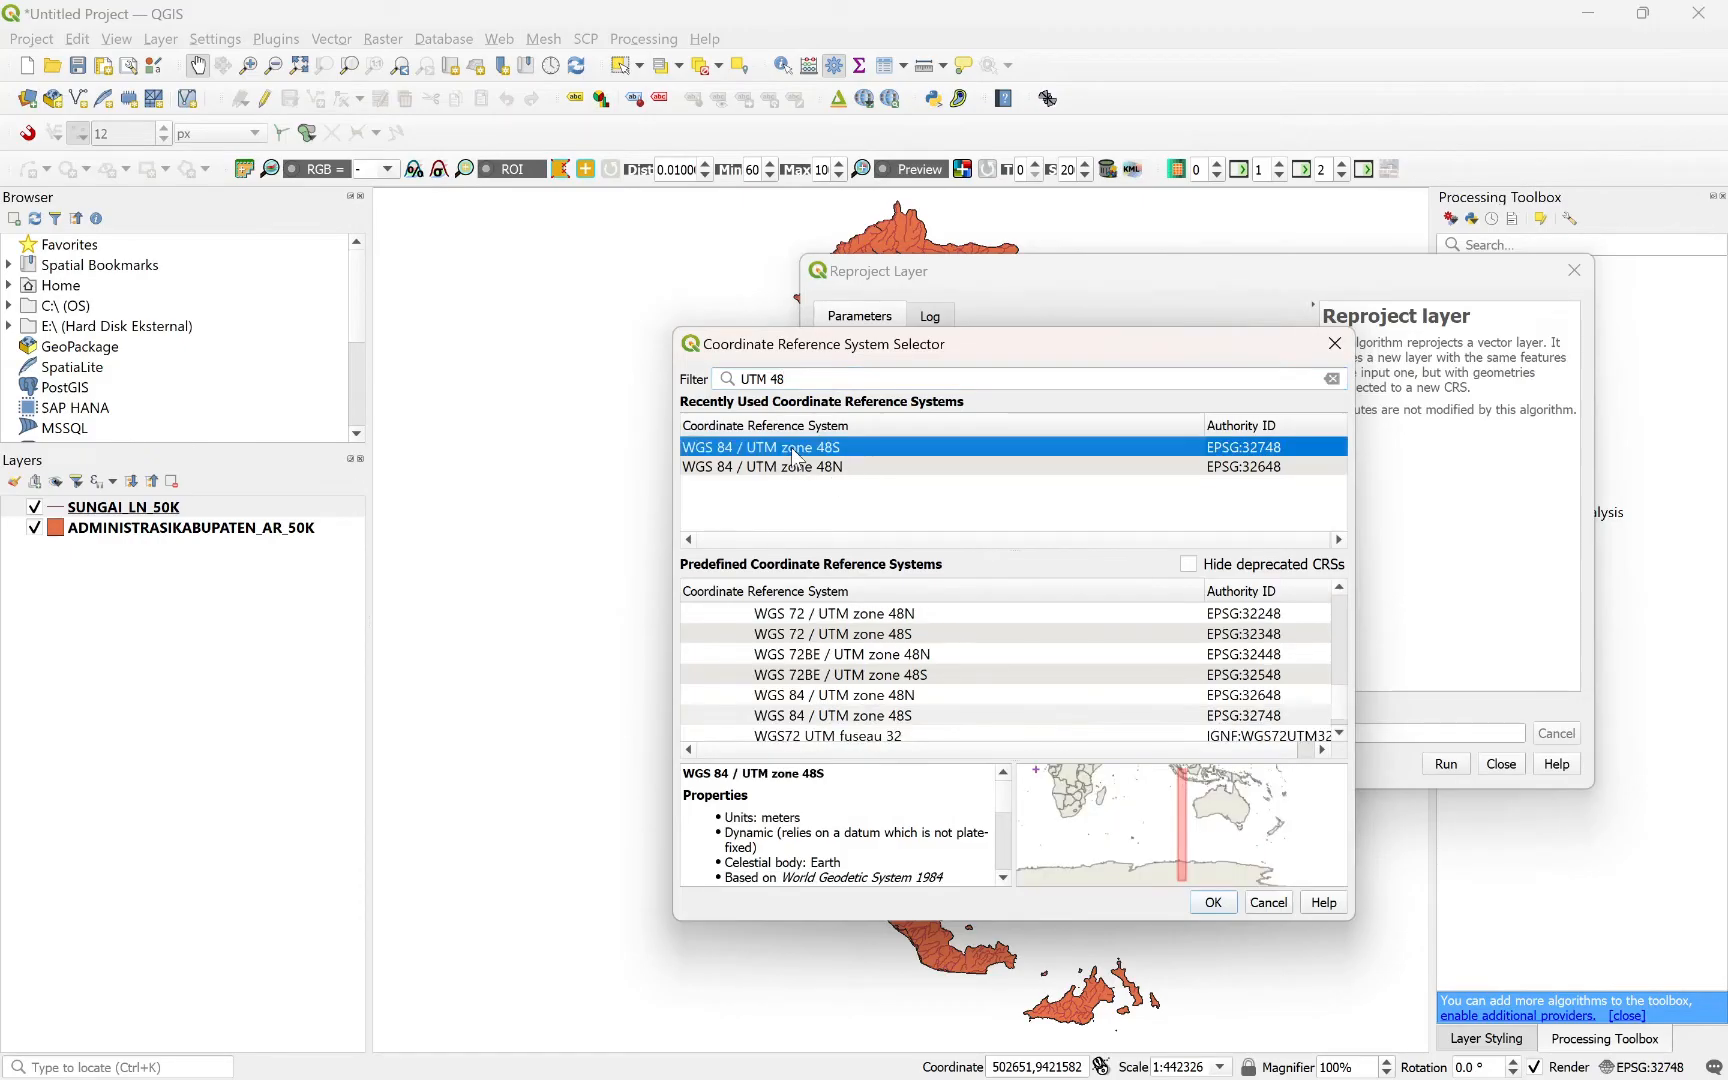
pyautogui.click(1212, 903)
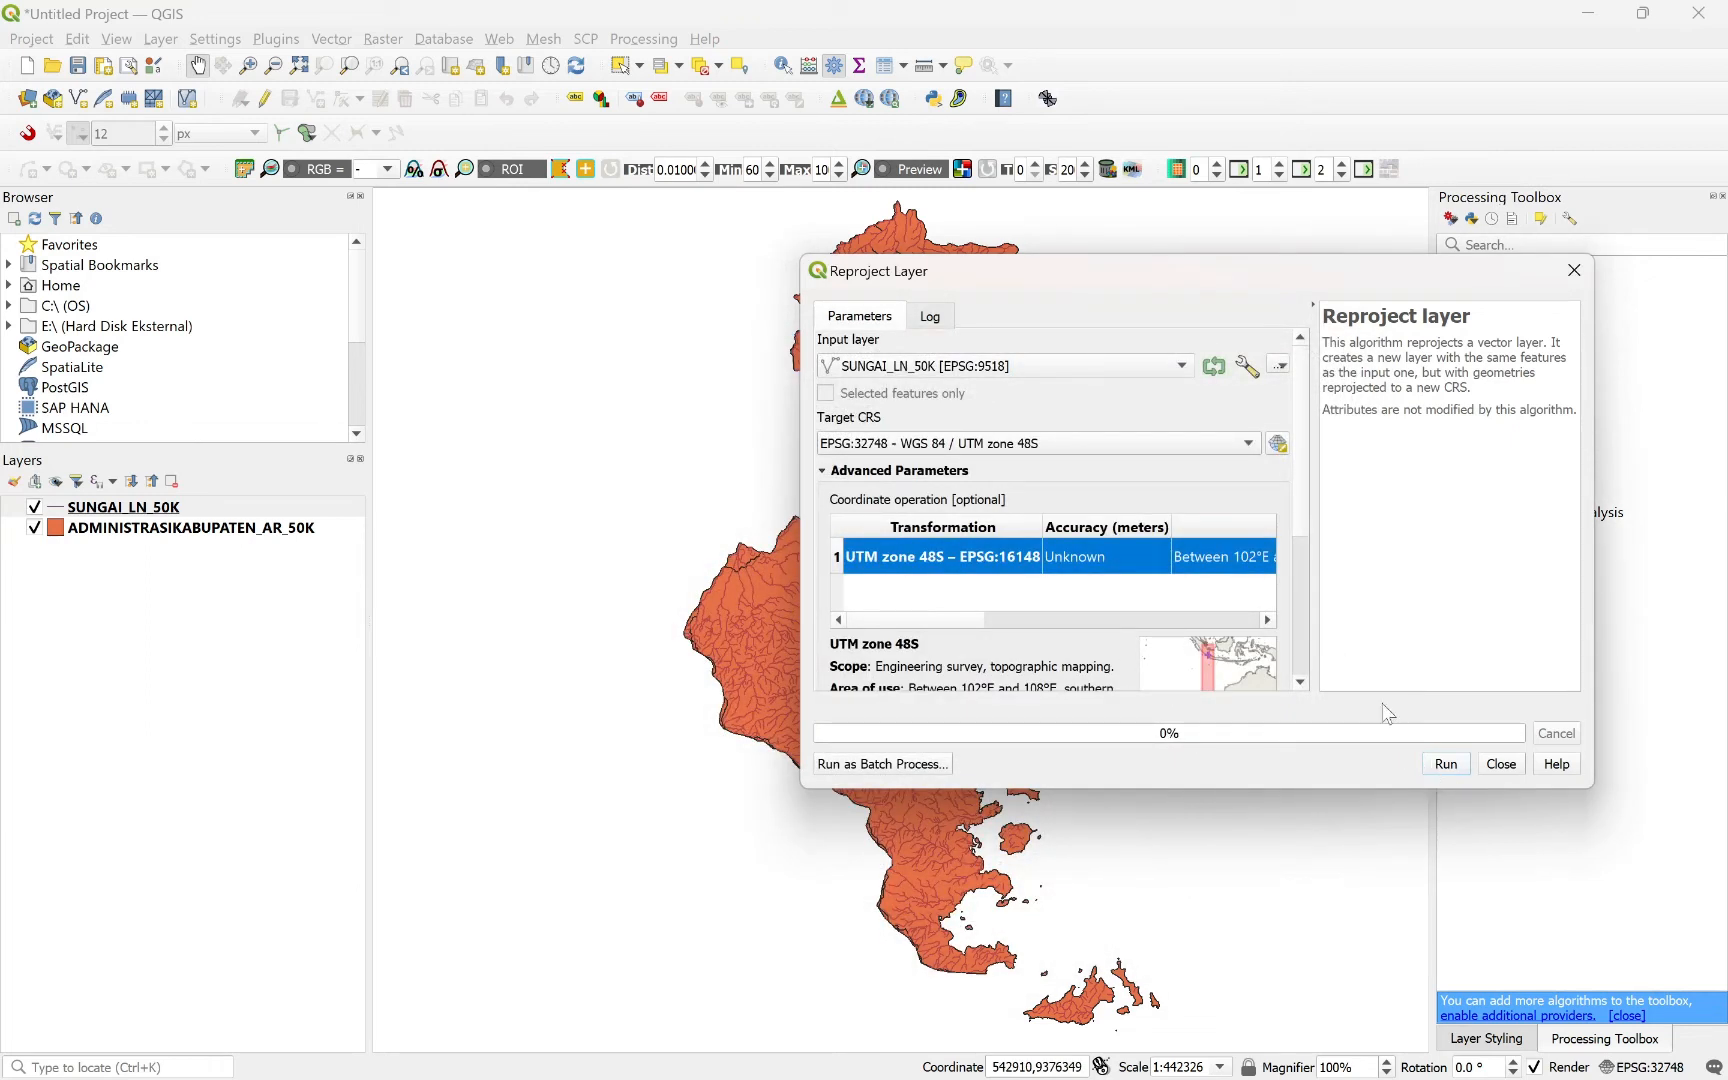
# Set the reprojected output to be saved as an SHP file named "Sungai Pesawaran" in the Data SIG 5 folder.
pyautogui.scroll(-5, 1305, 540)
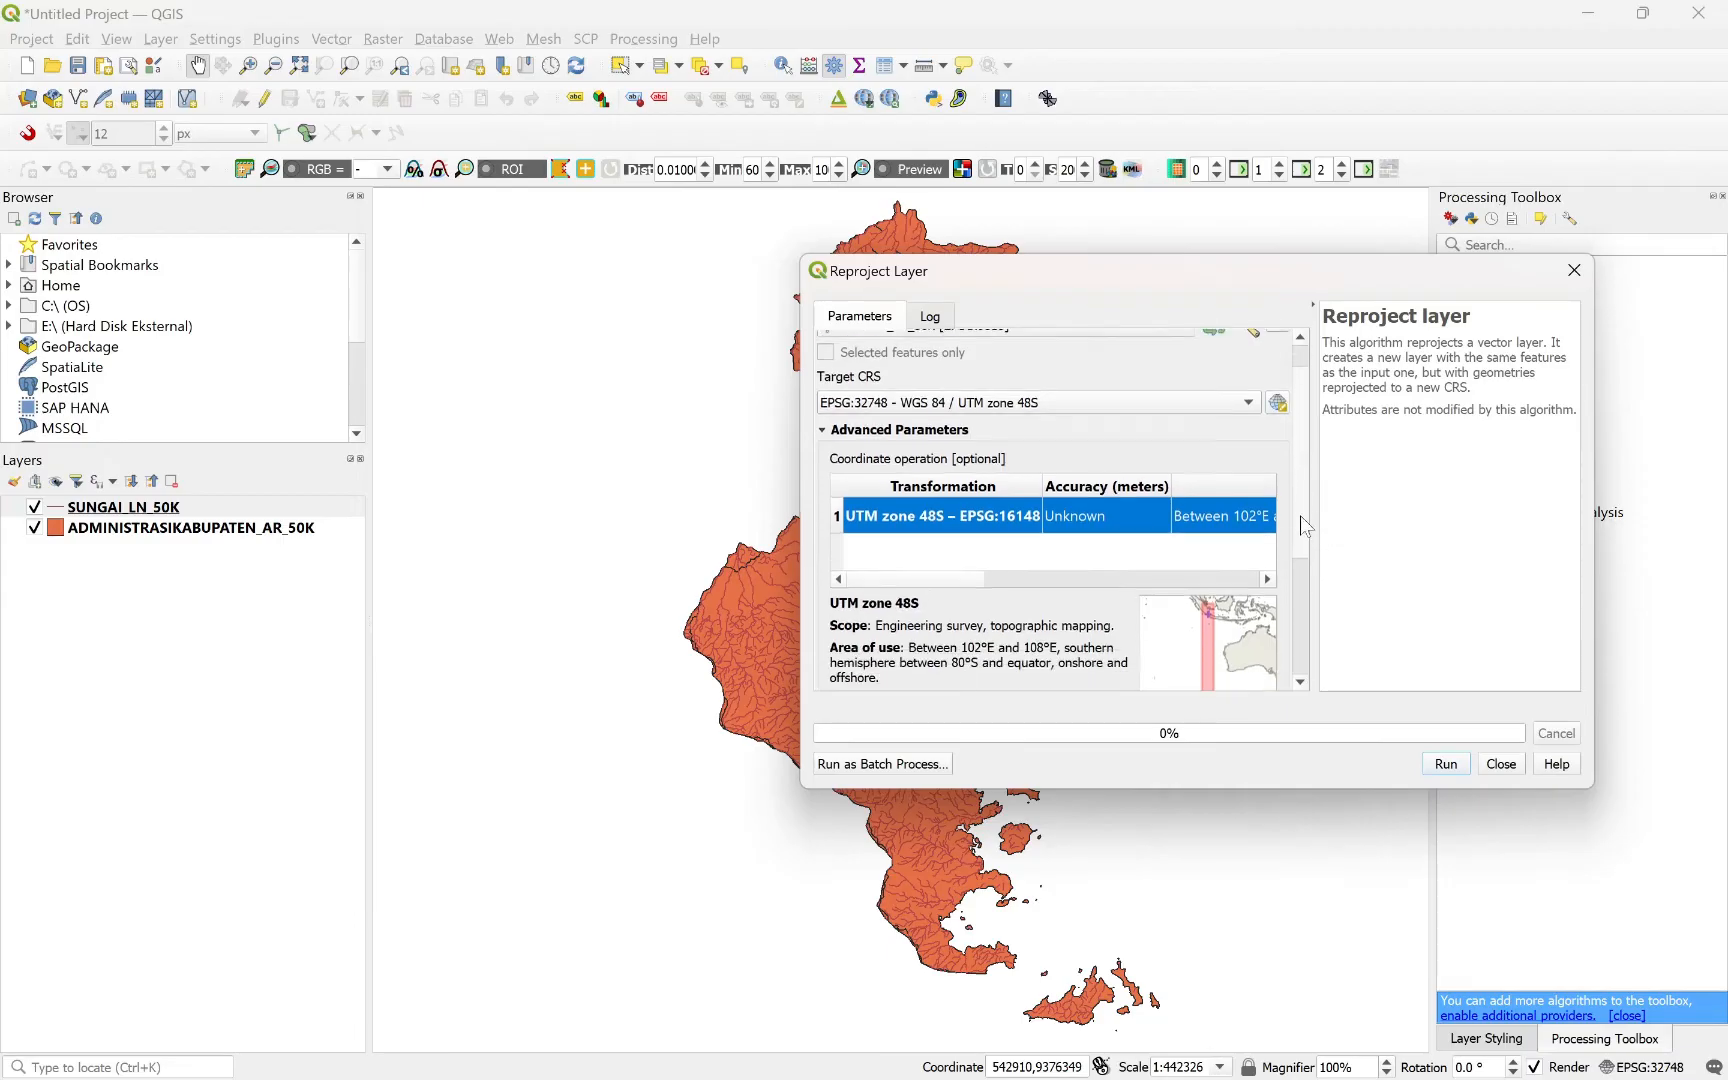
pyautogui.scroll(-1, 1318, 635)
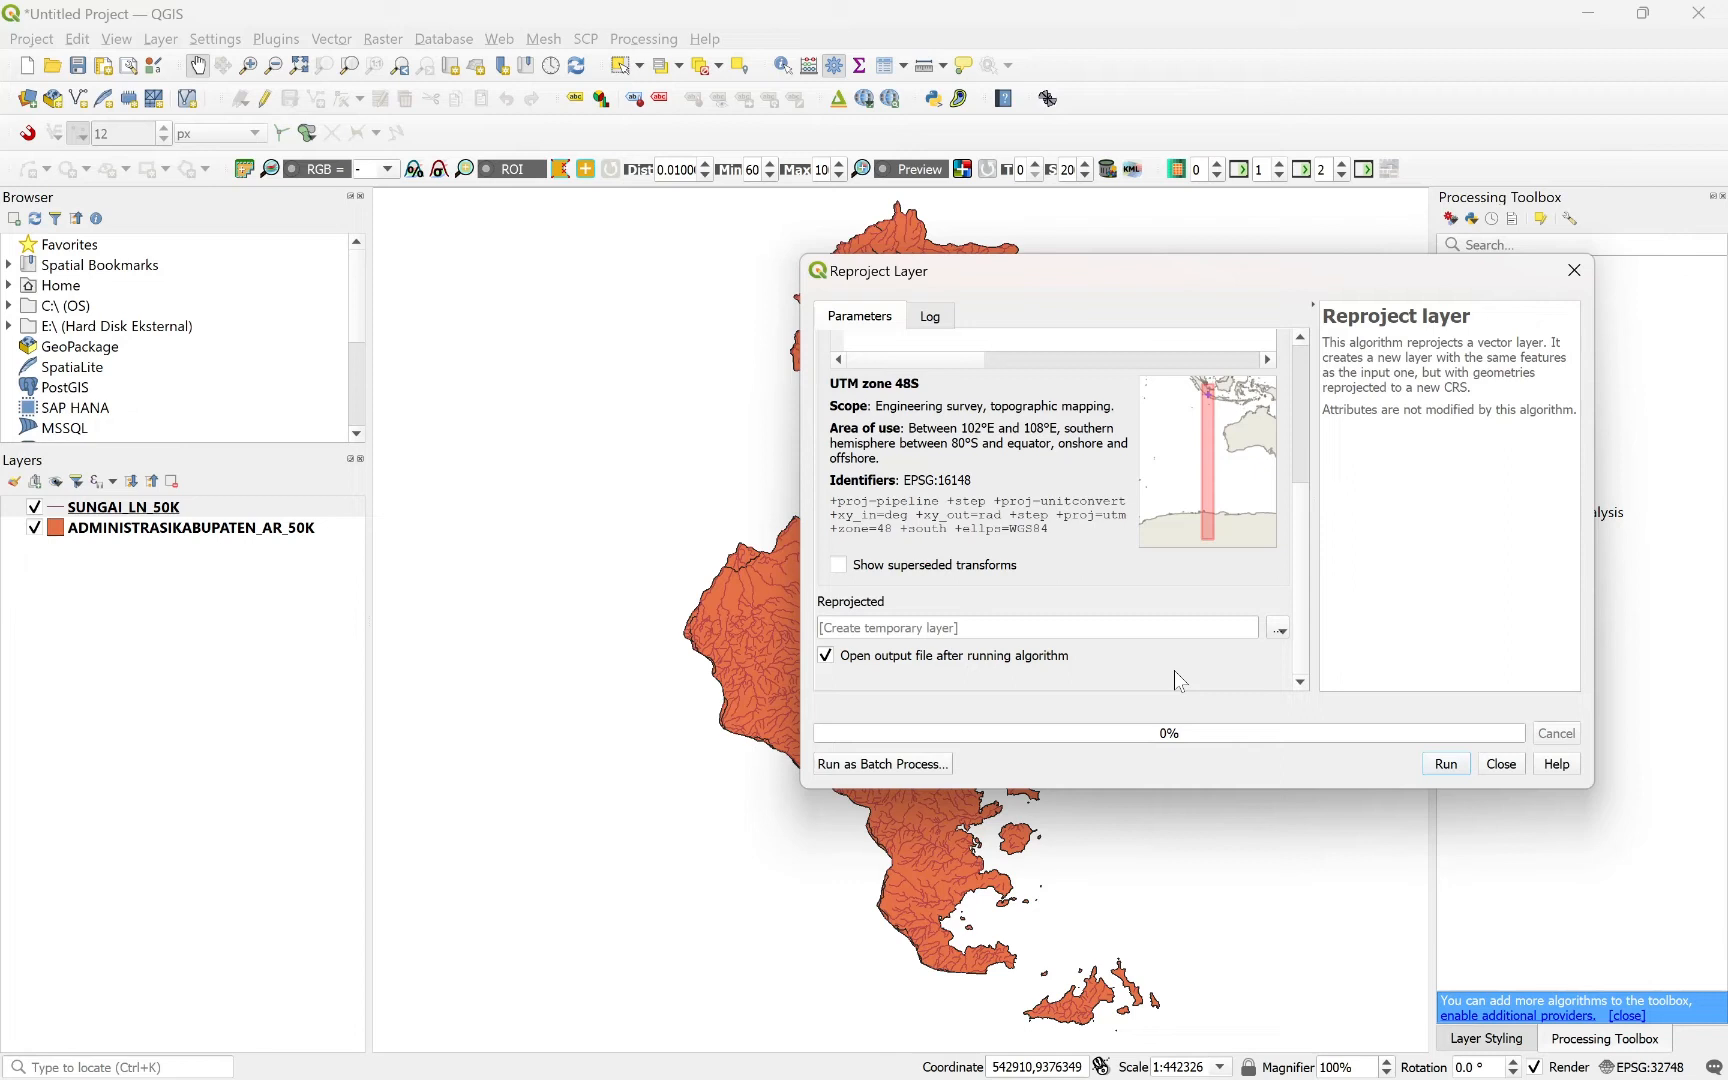
pyautogui.click(1279, 631)
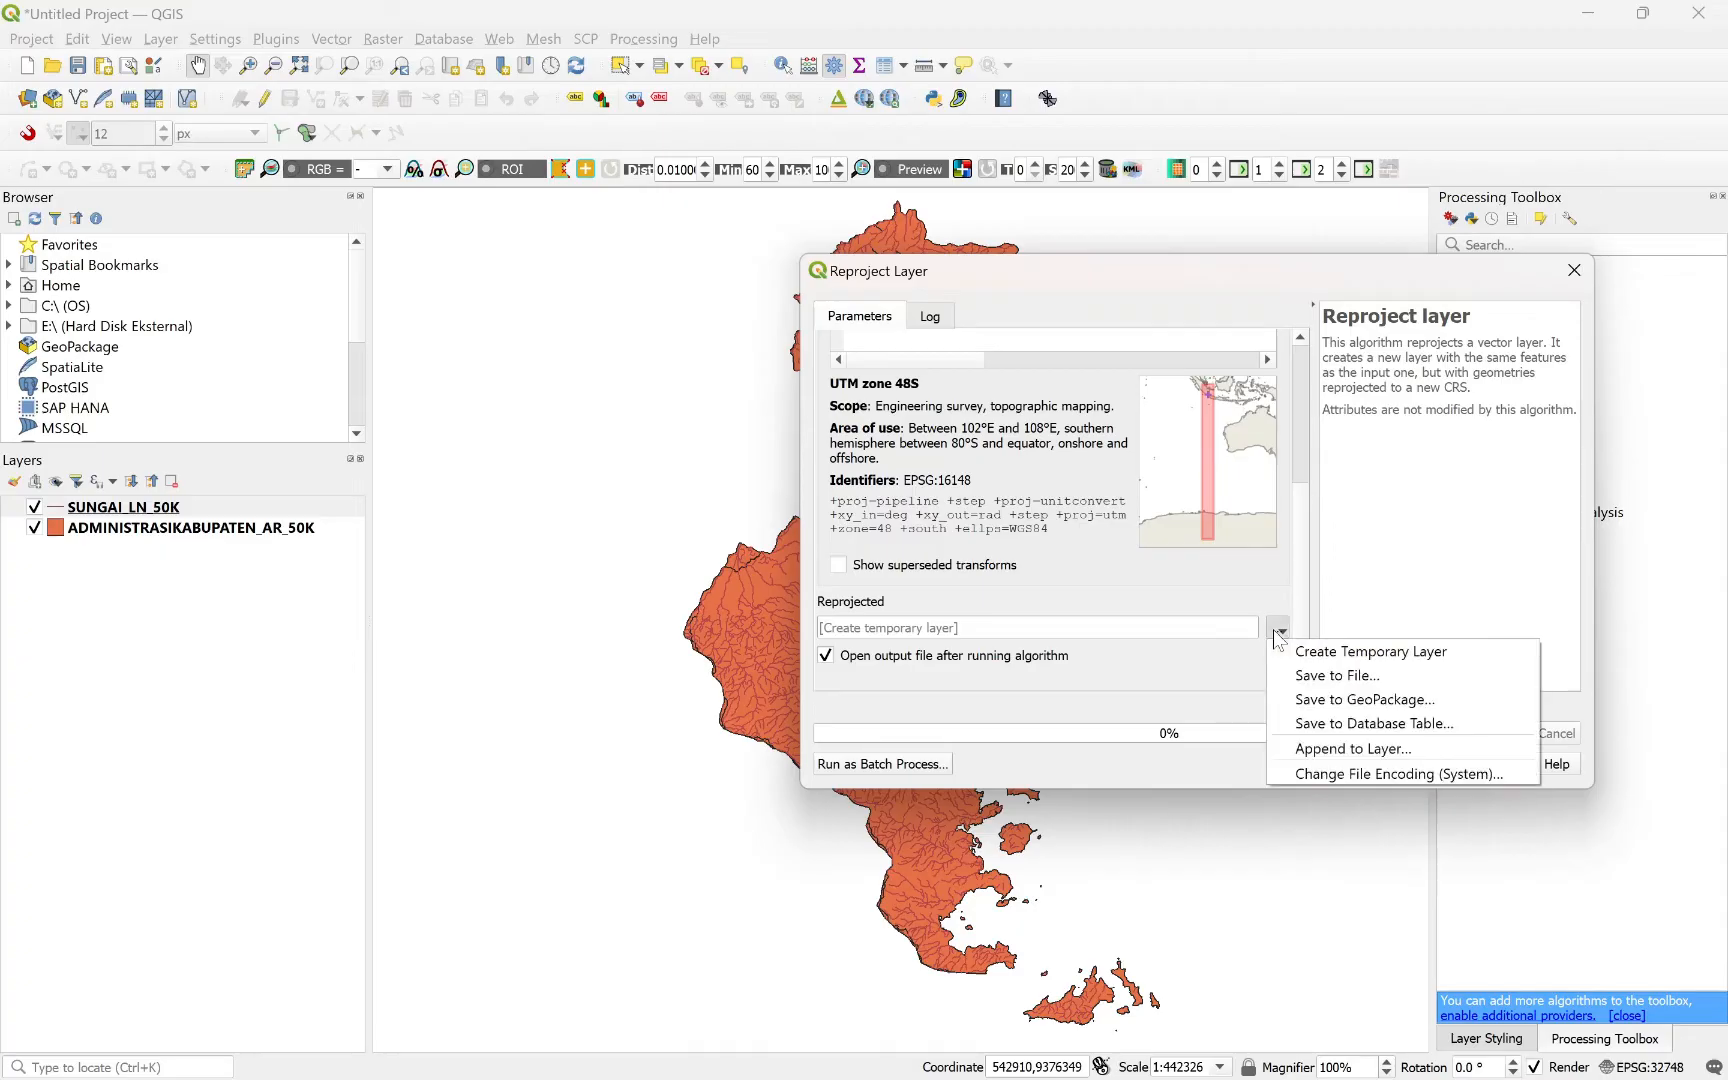
pyautogui.click(1309, 684)
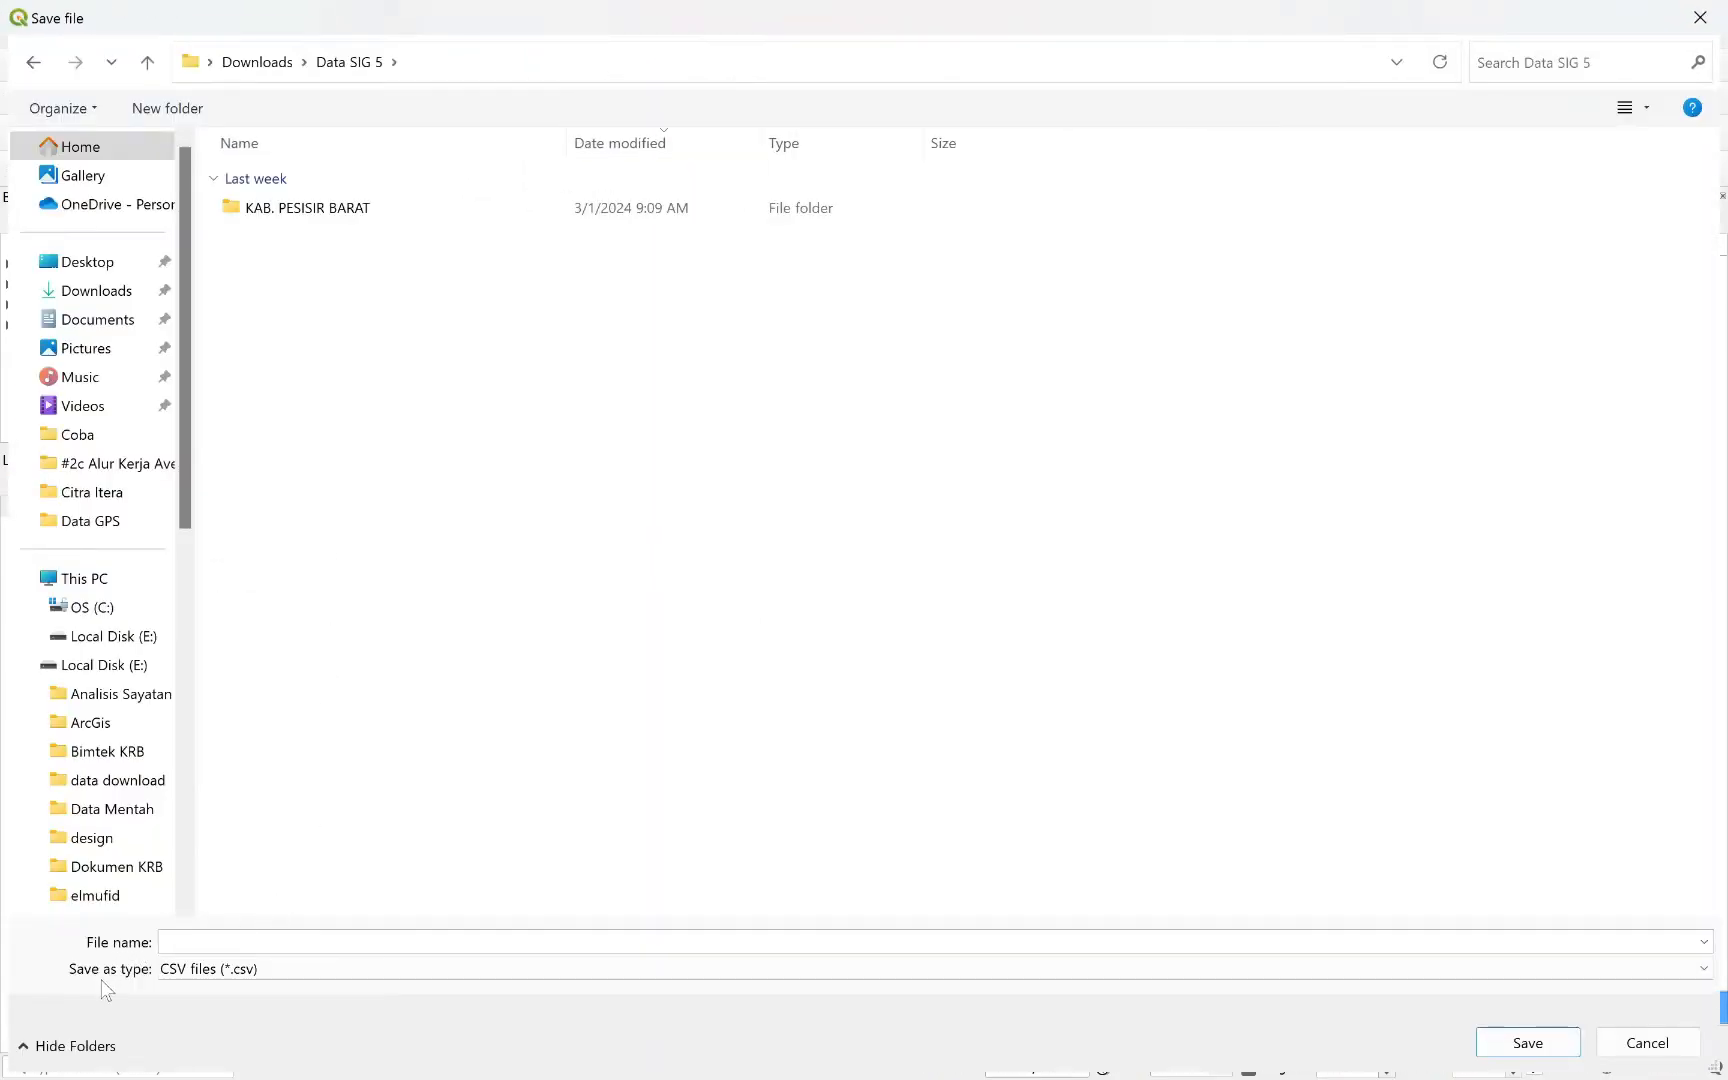
pyautogui.click(203, 972)
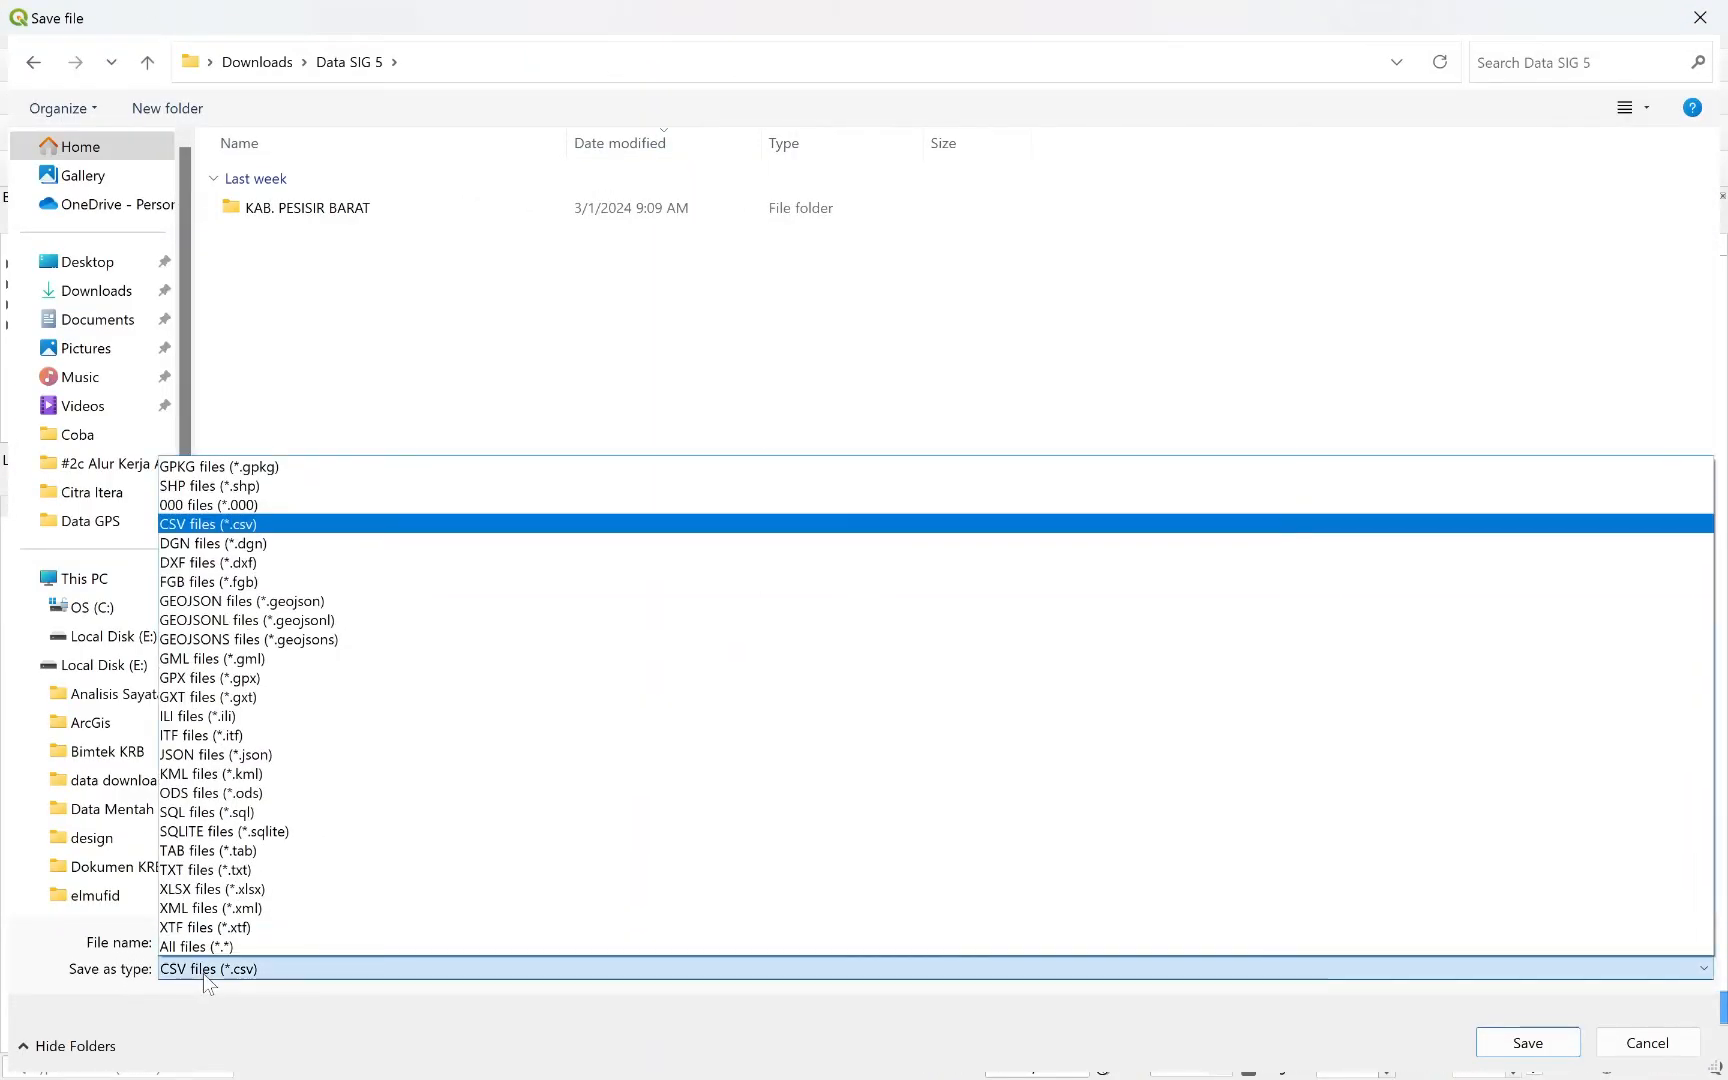
pyautogui.click(227, 488)
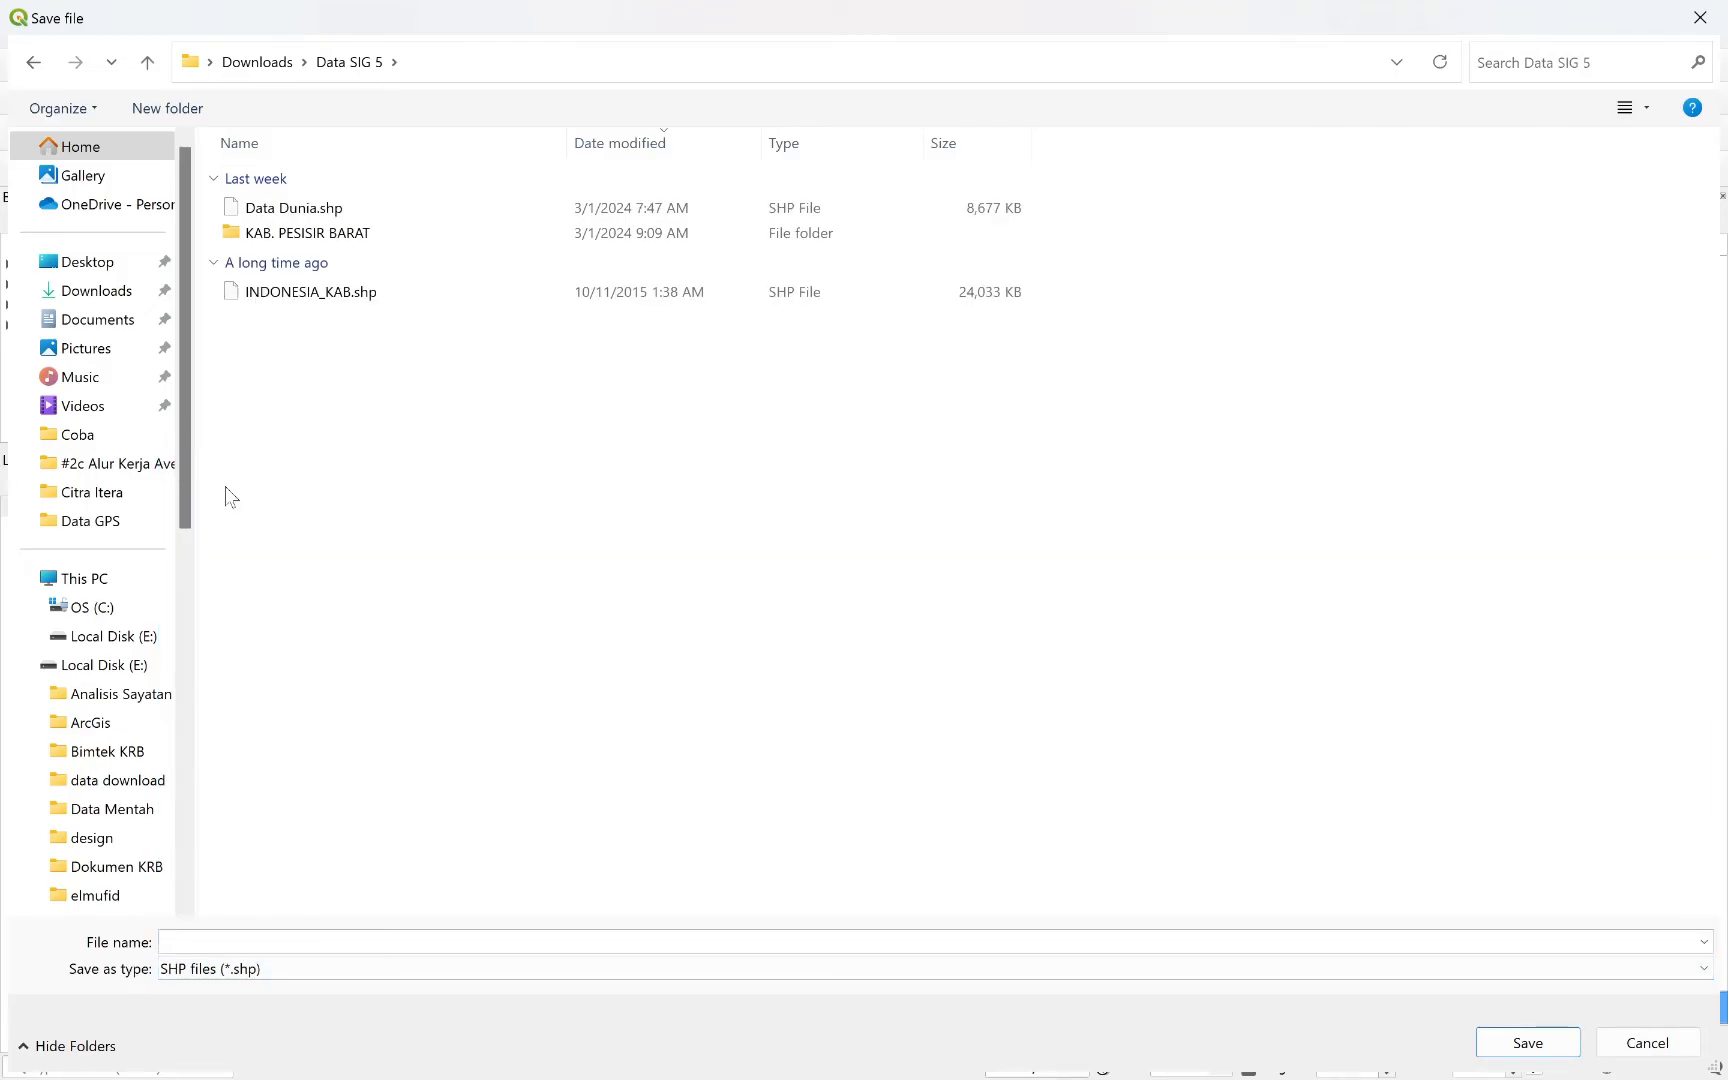
pyautogui.click(190, 942)
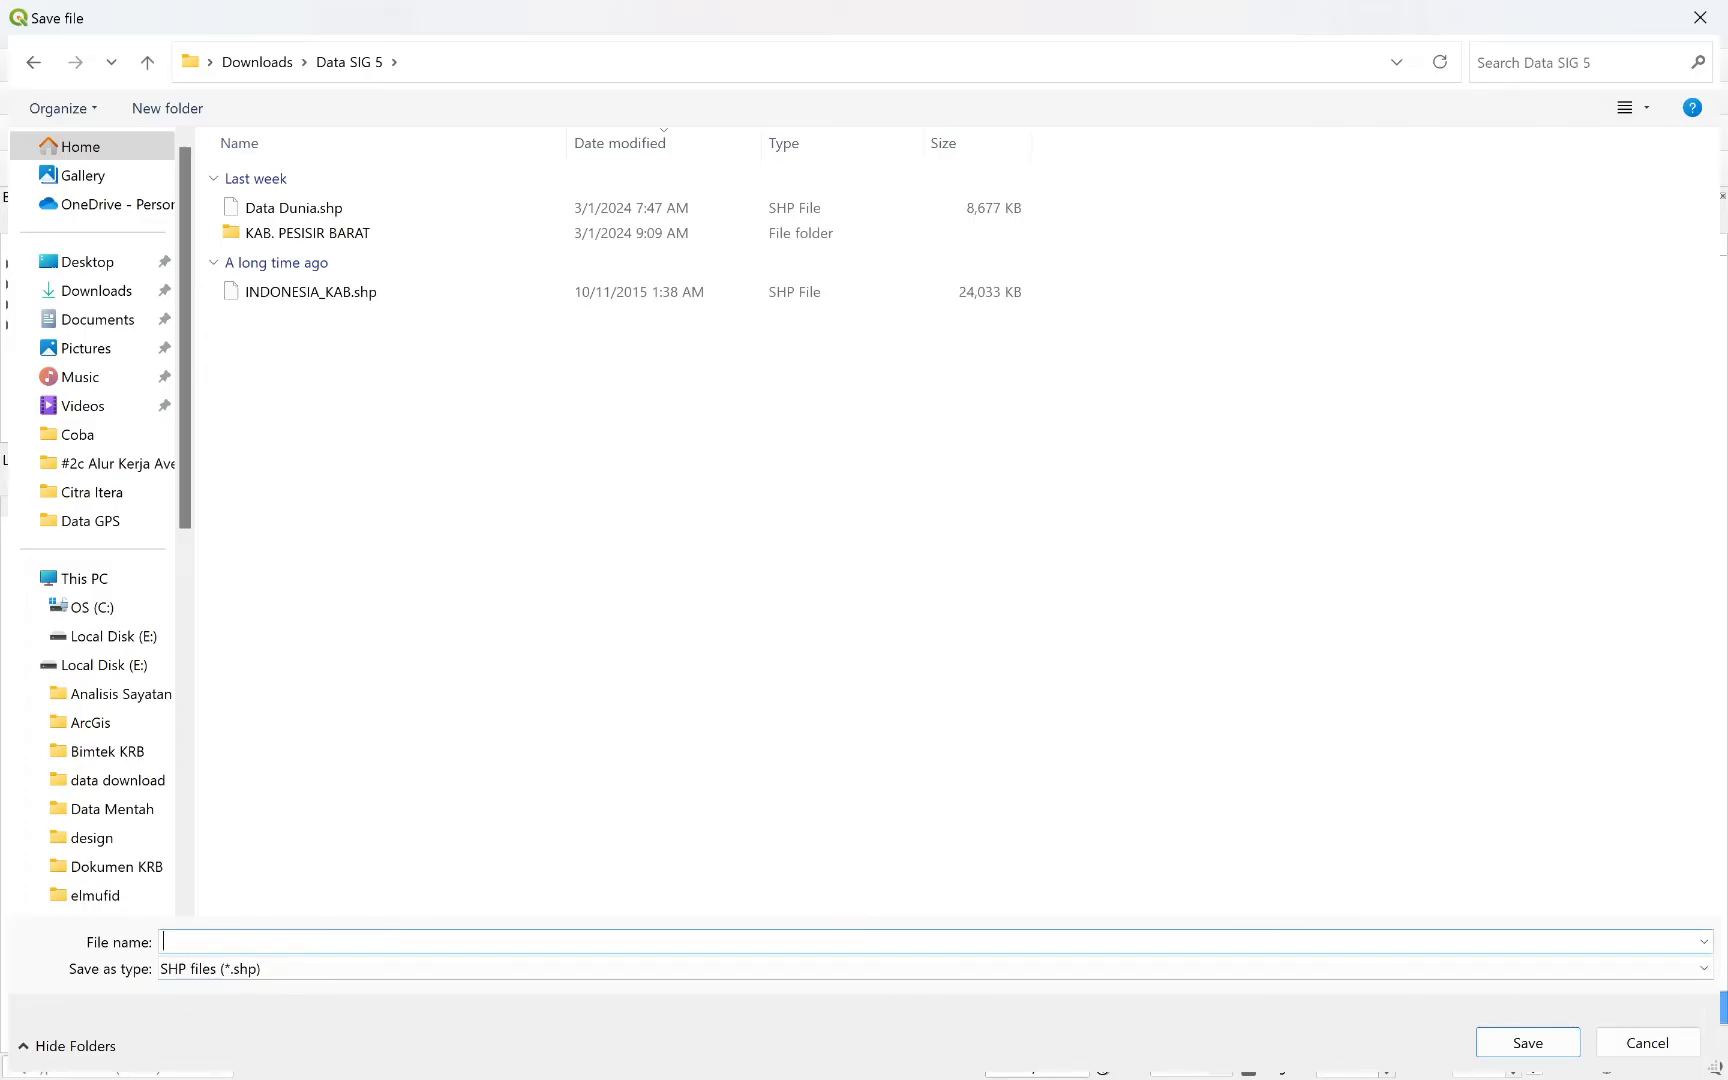
pyautogui.write('Sungai Pesawaran')
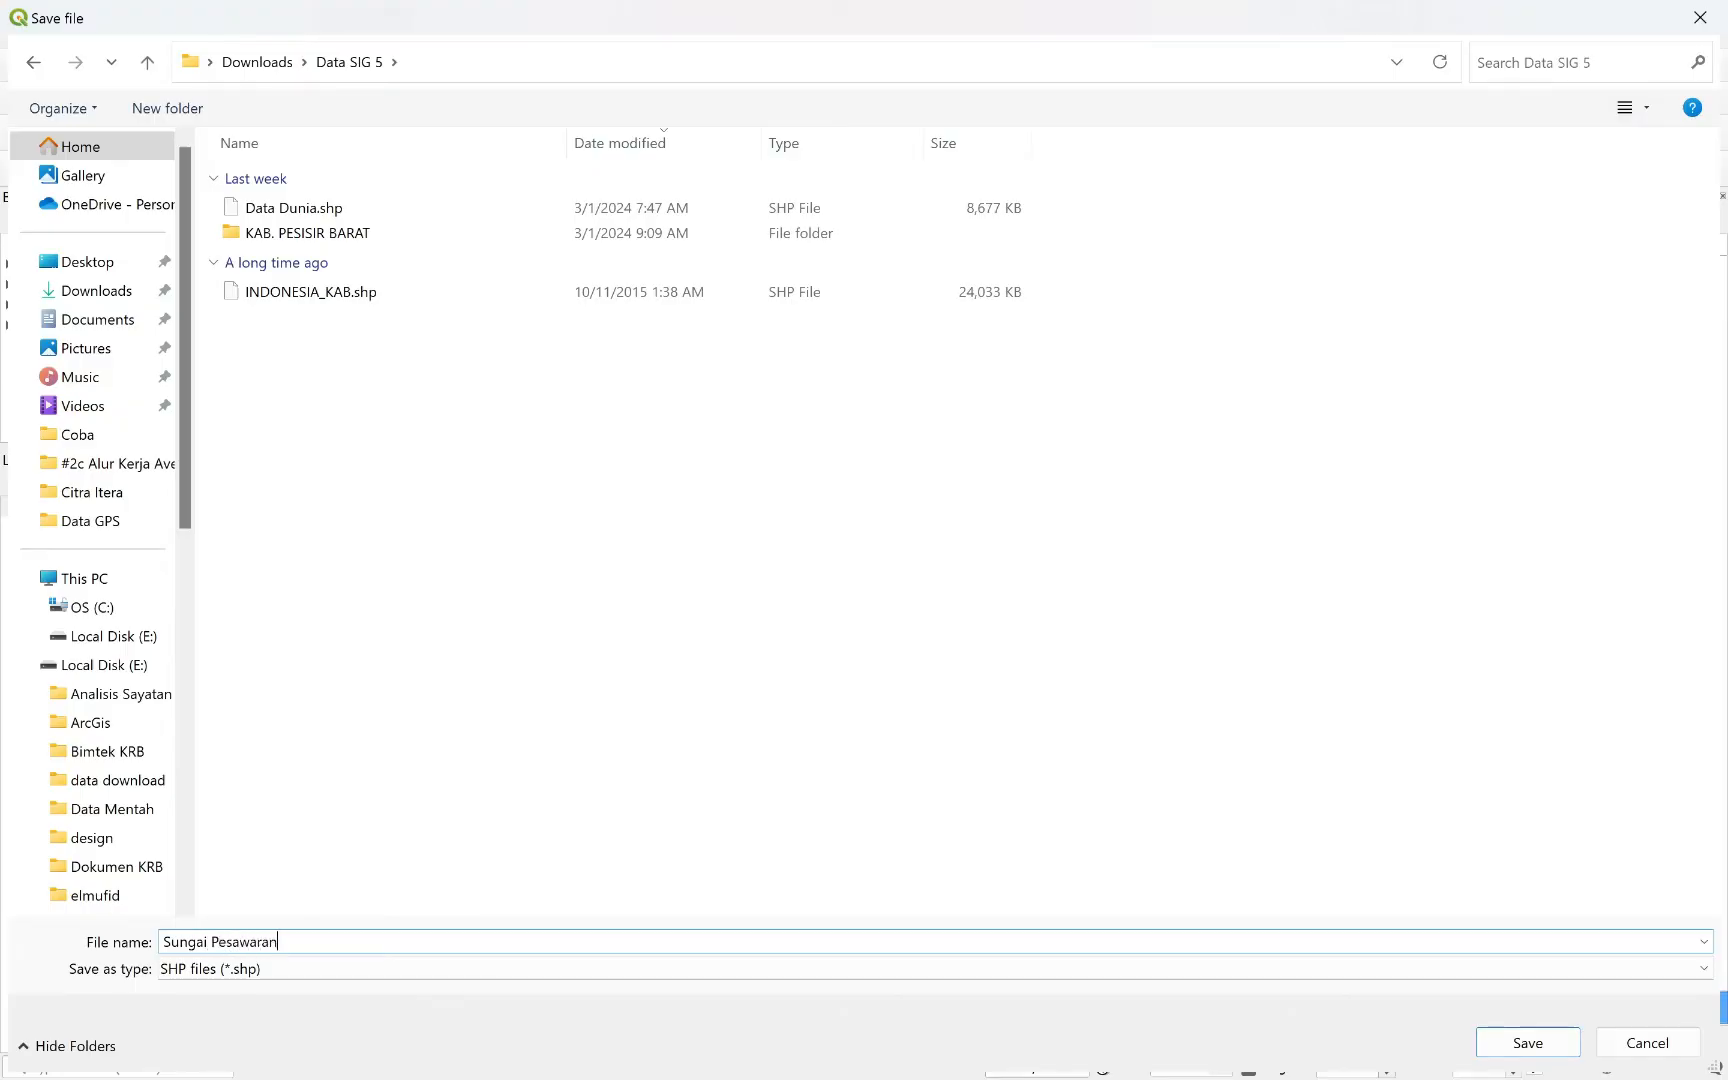
pyautogui.click(1528, 1043)
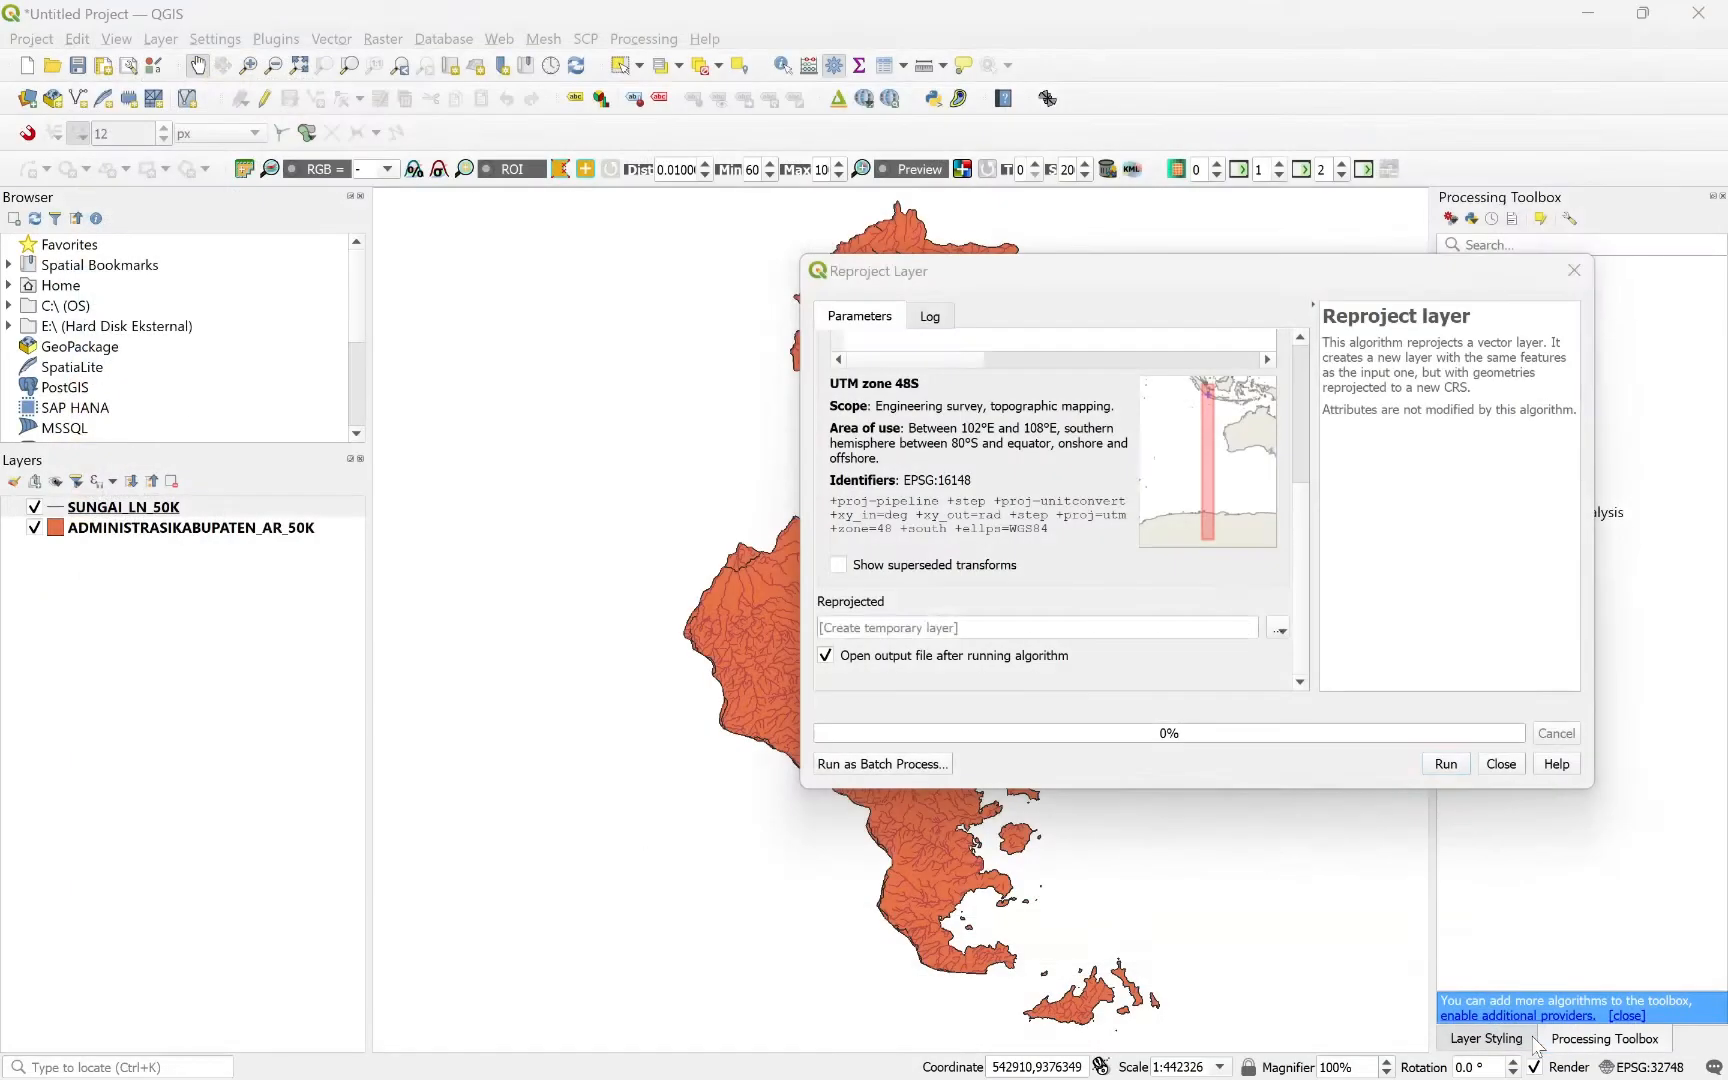
# Run the reprojection and check the coordinate reference system assigned to the resulting Sungai Pesawaran layer in its source properties.
pyautogui.click(1437, 766)
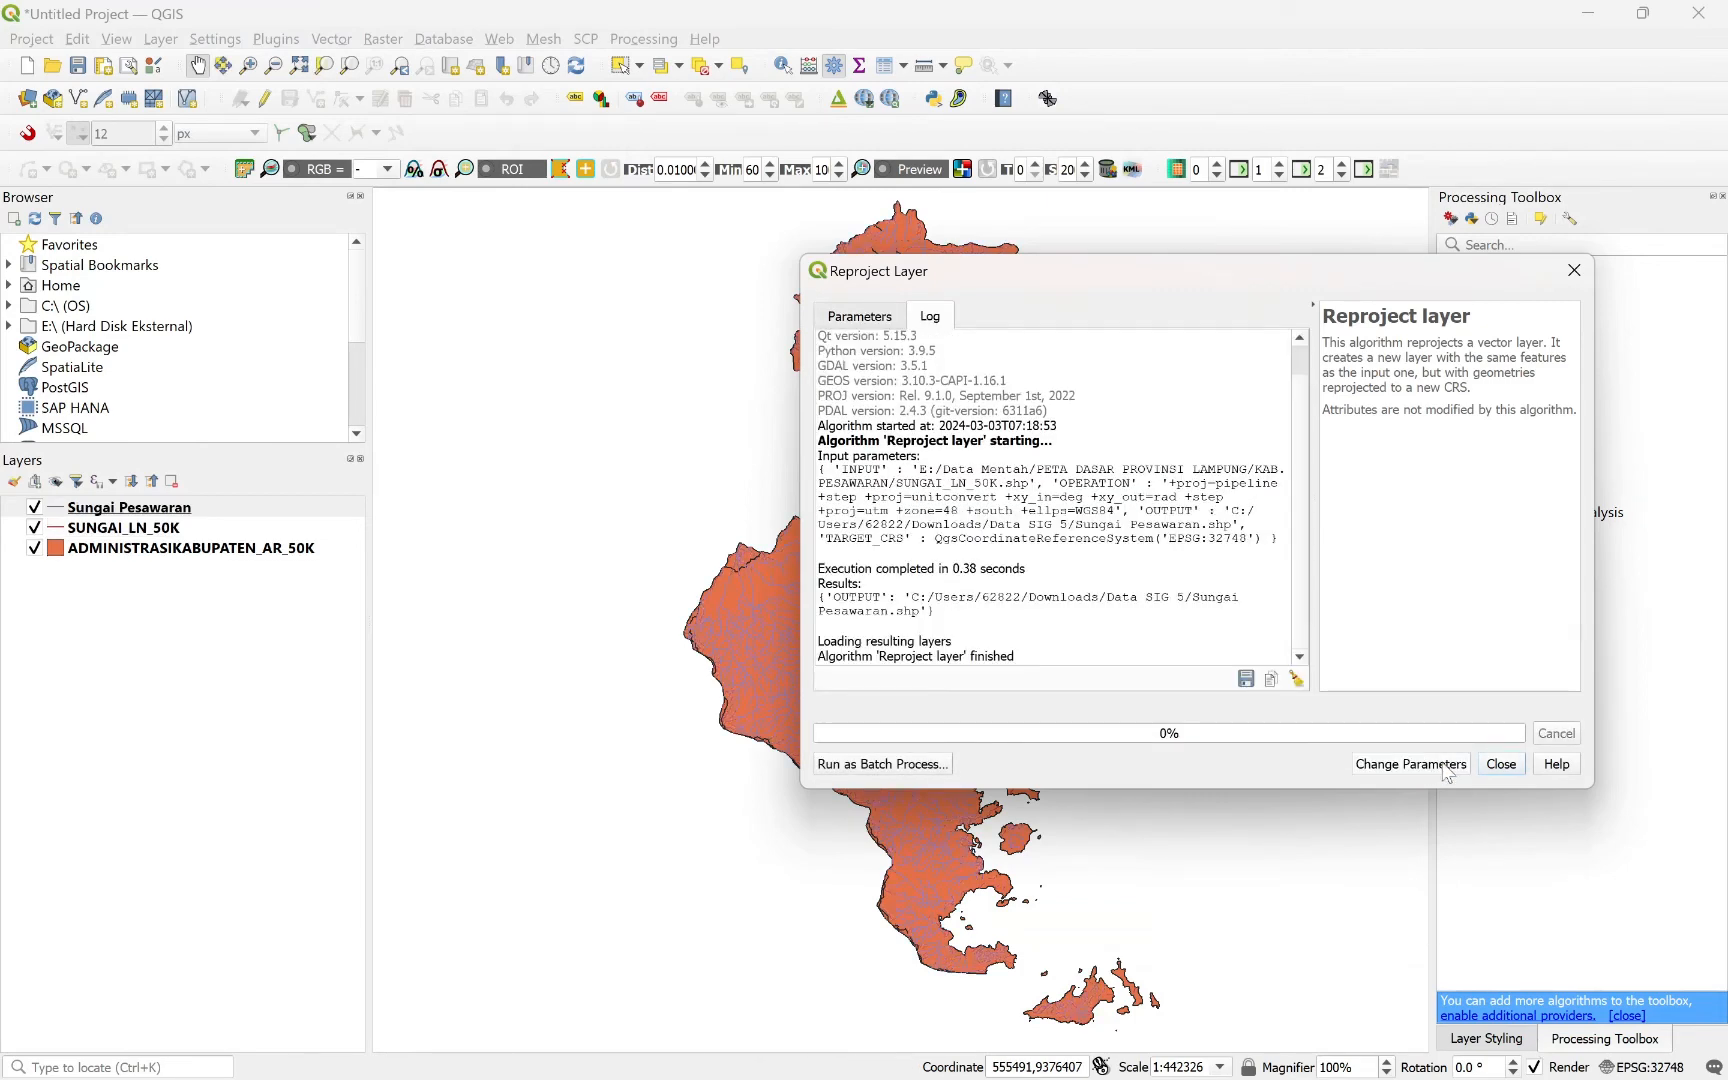
pyautogui.click(1501, 765)
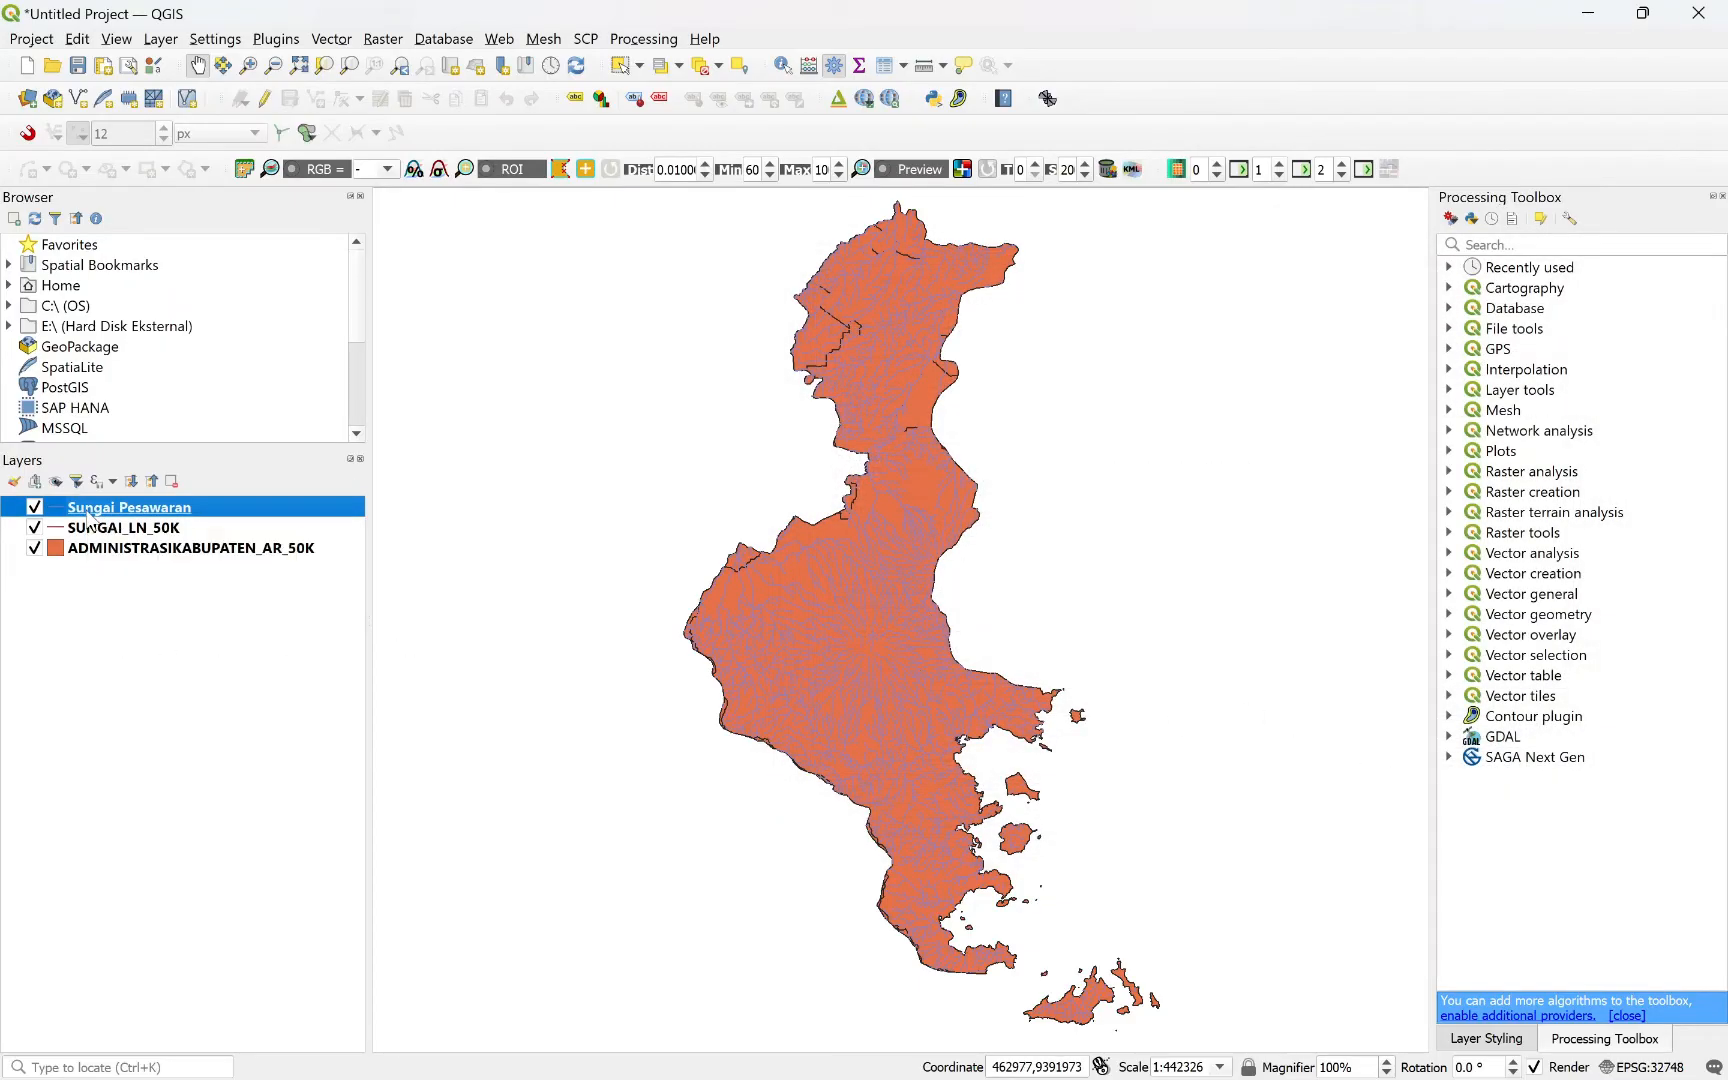
pyautogui.rightClick(89, 517)
pyautogui.click(150, 1010)
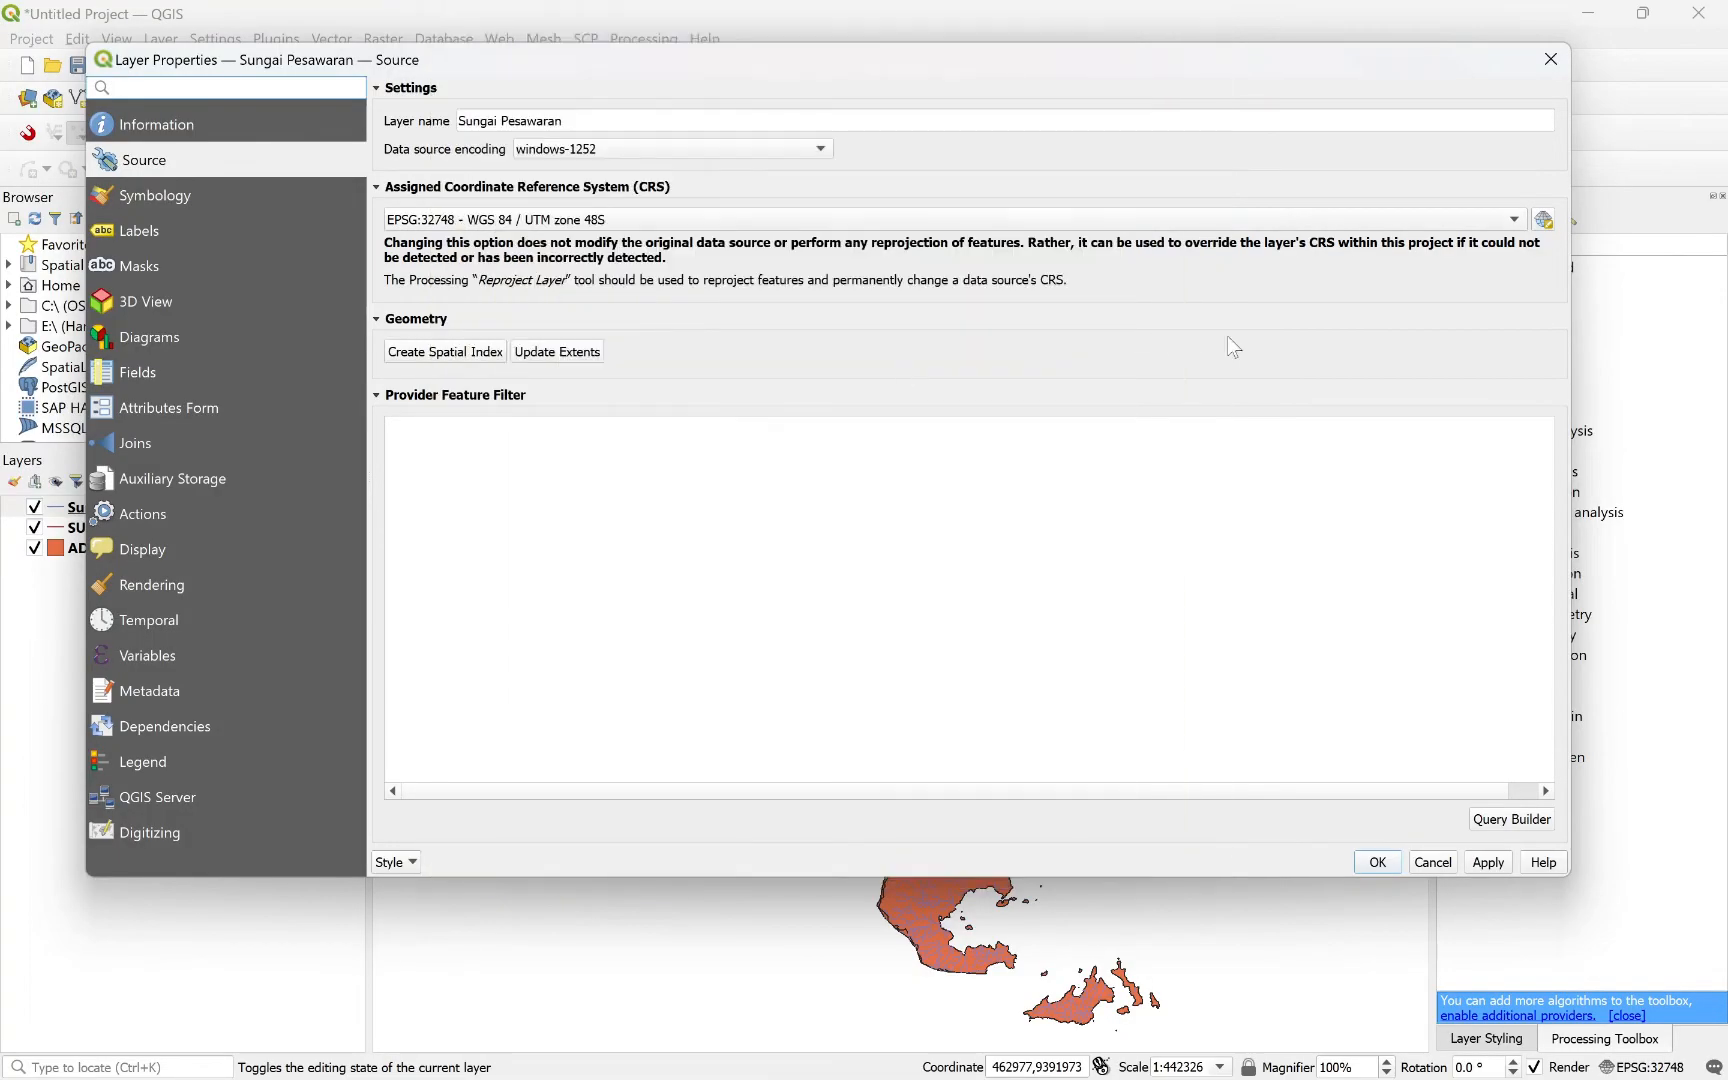
pyautogui.click(1377, 862)
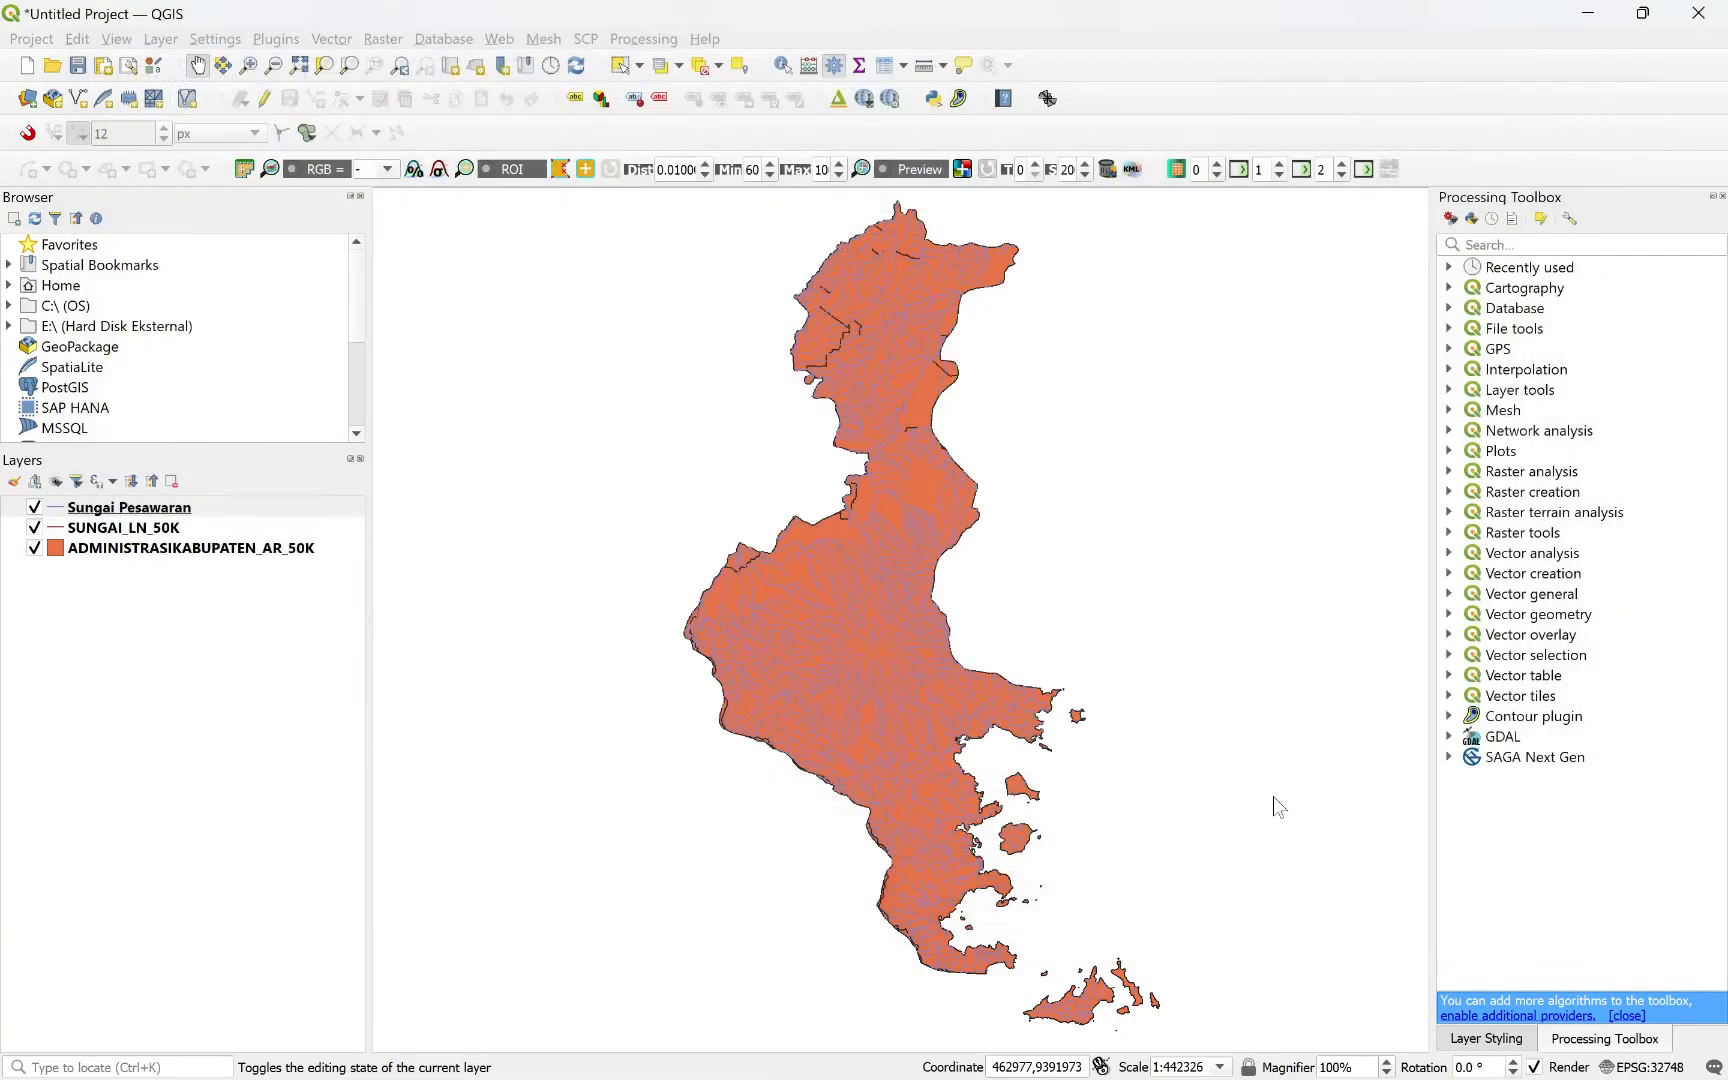
# Remove the original SUNGAI_LN_50K layer from the project.
pyautogui.click(110, 529)
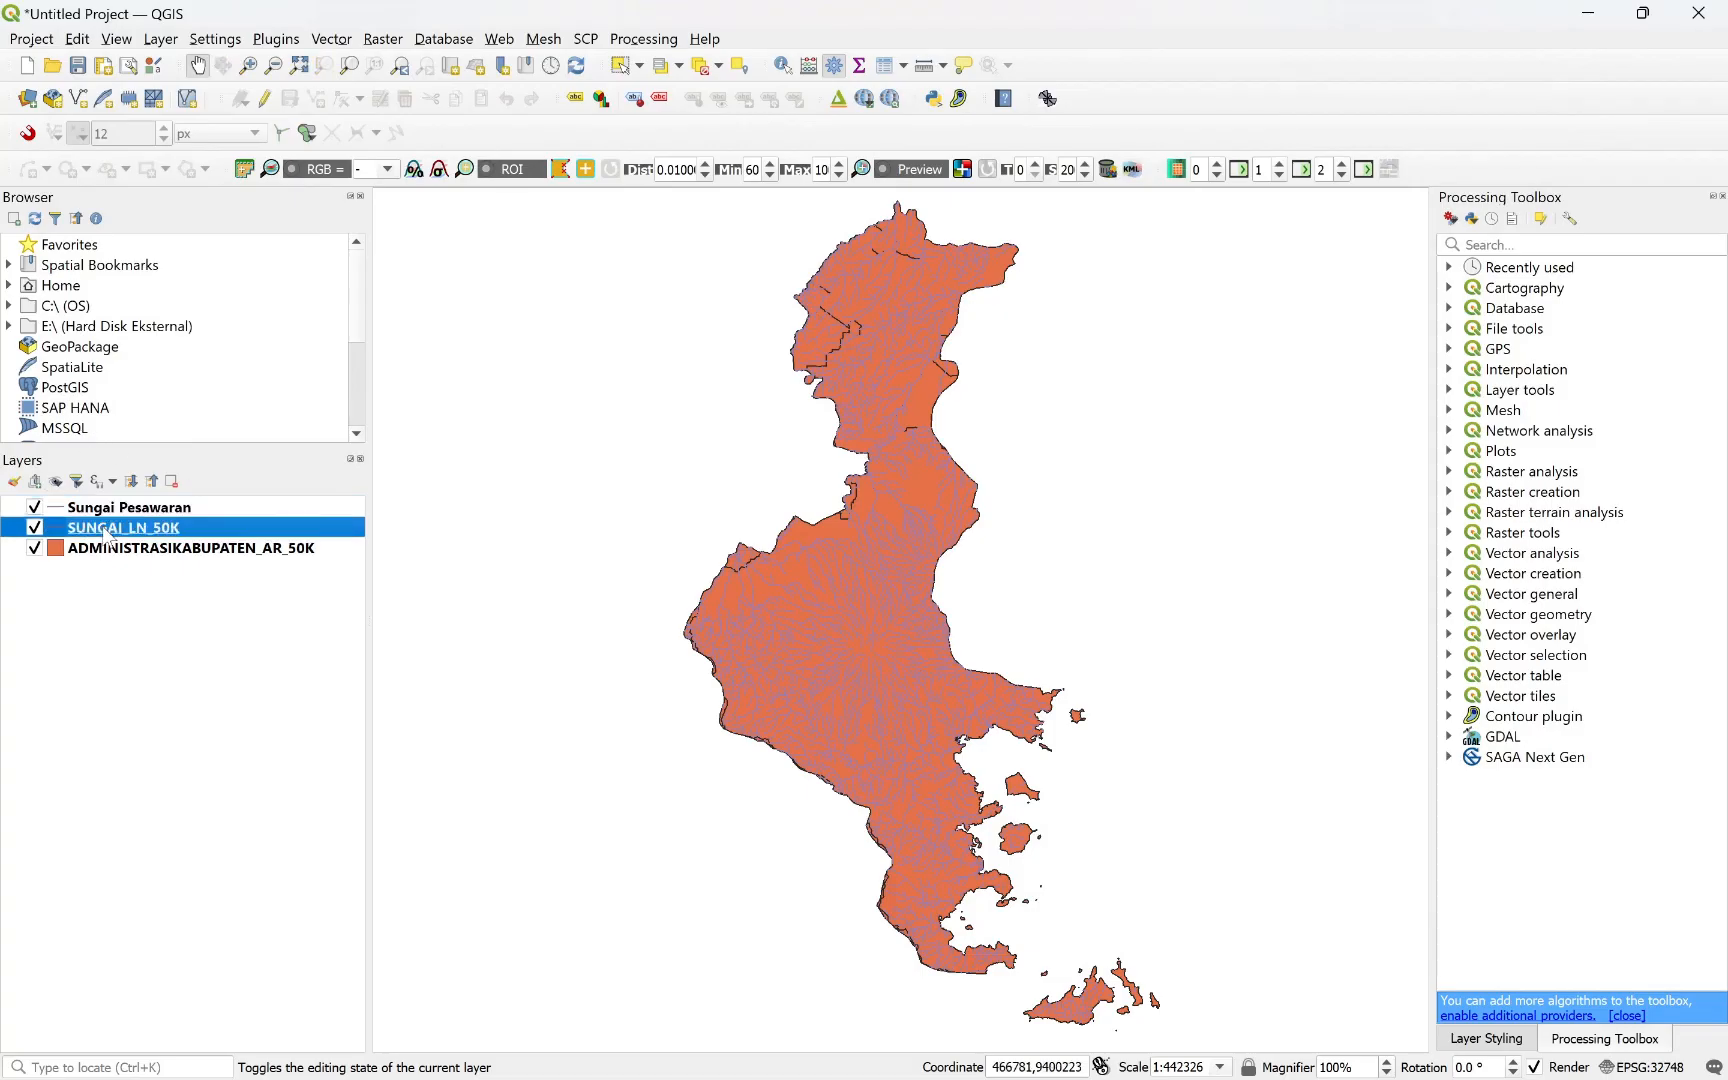
pyautogui.click(172, 482)
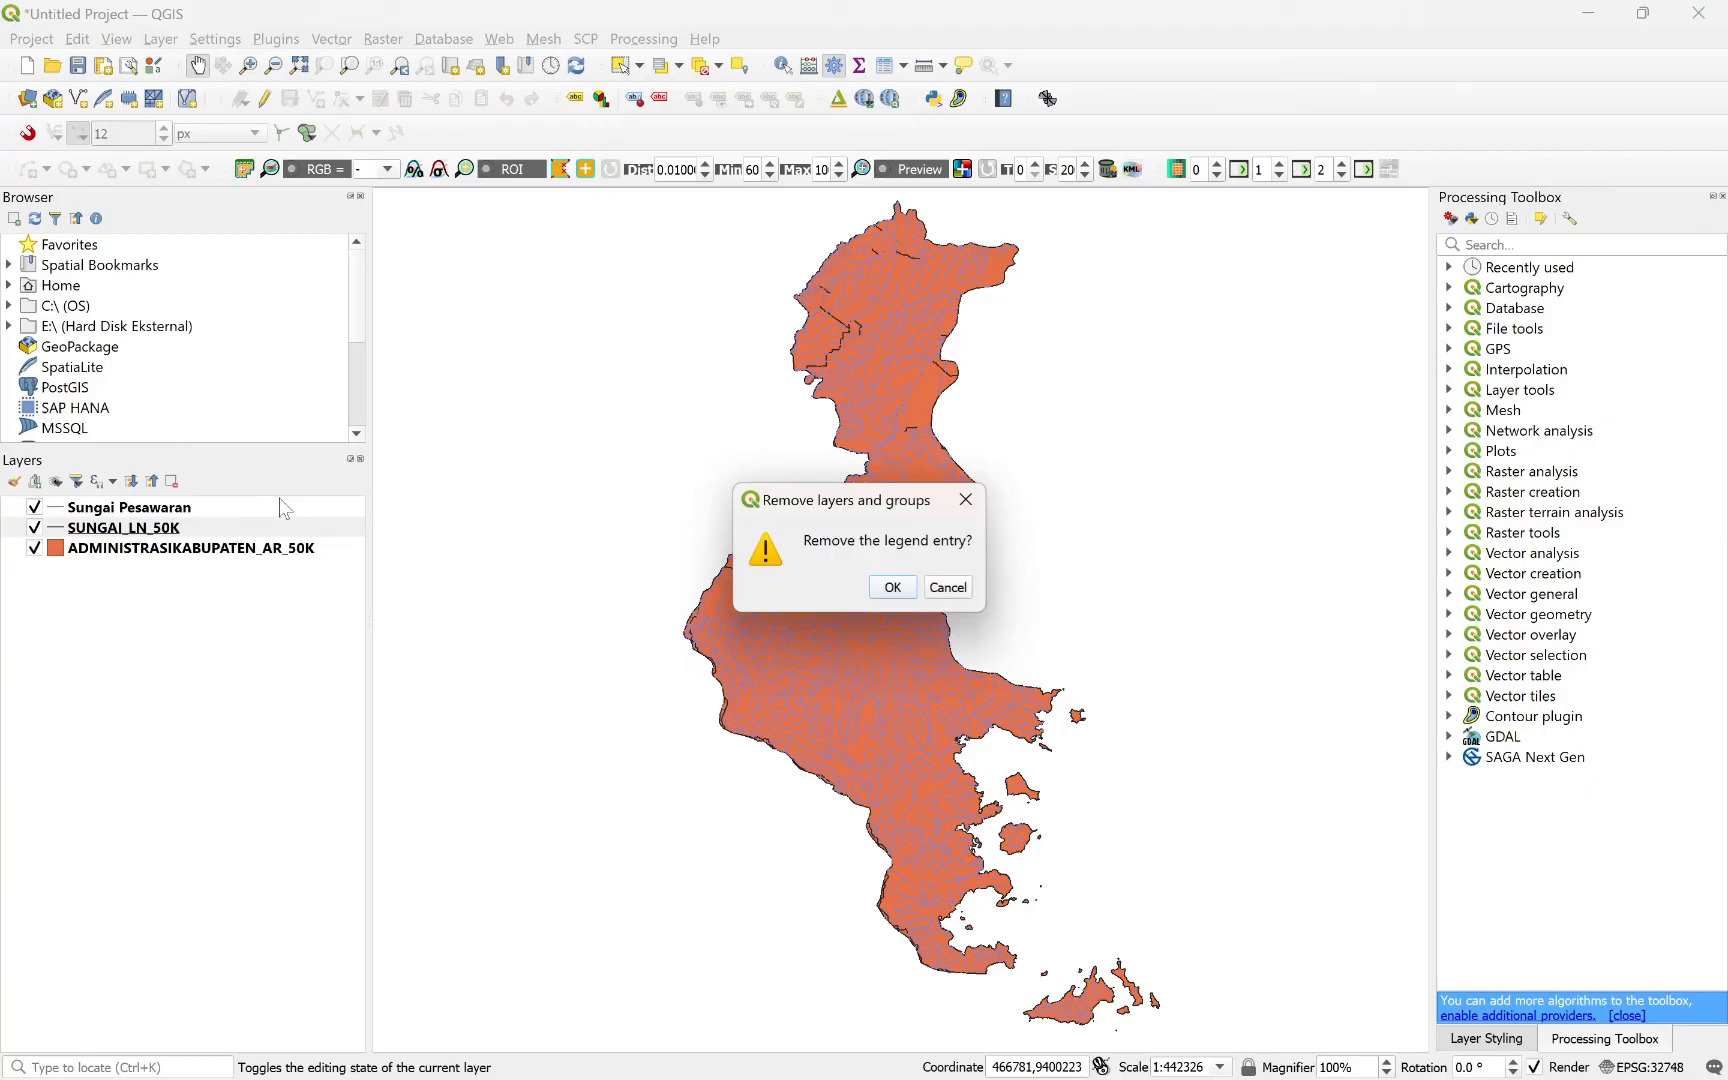
pyautogui.click(896, 588)
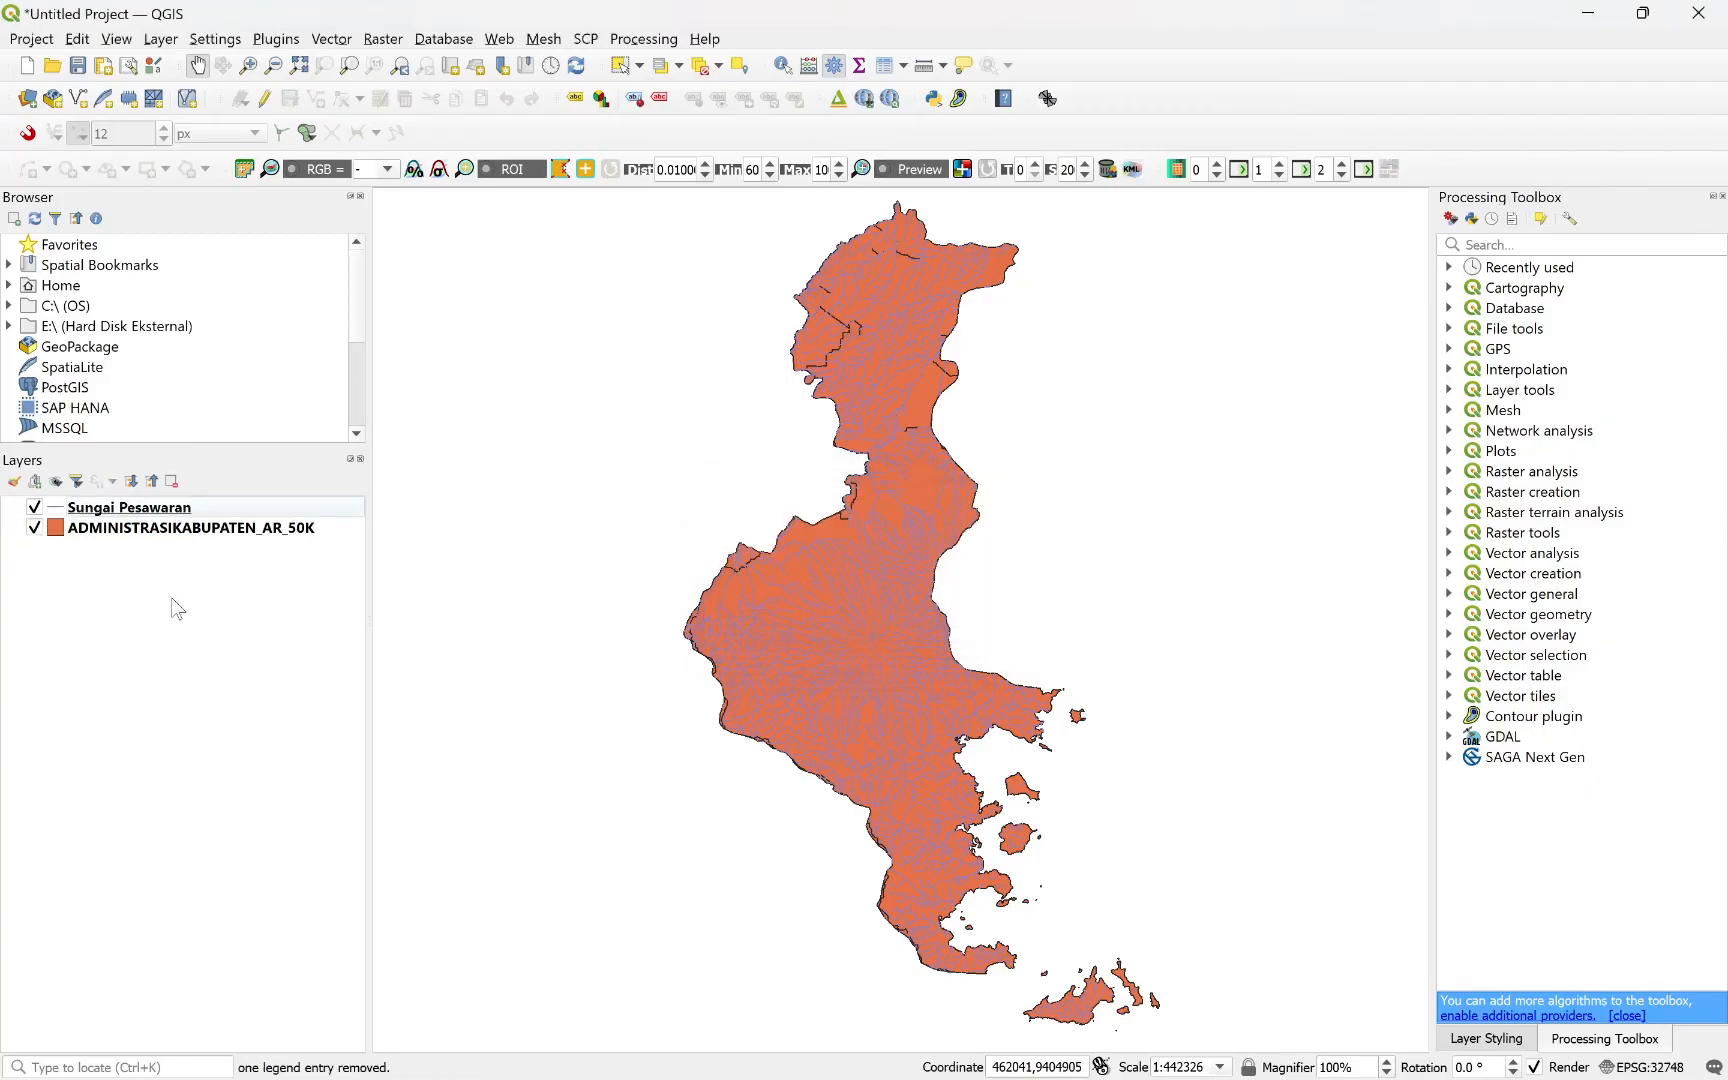
# Reproject the ADMINISTRASIKABUPATEN_AR_50K layer to the project CRS, WGS 84 / UTM zone 48S (EPSG:32748), as a temporary layer.
pyautogui.click(132, 528)
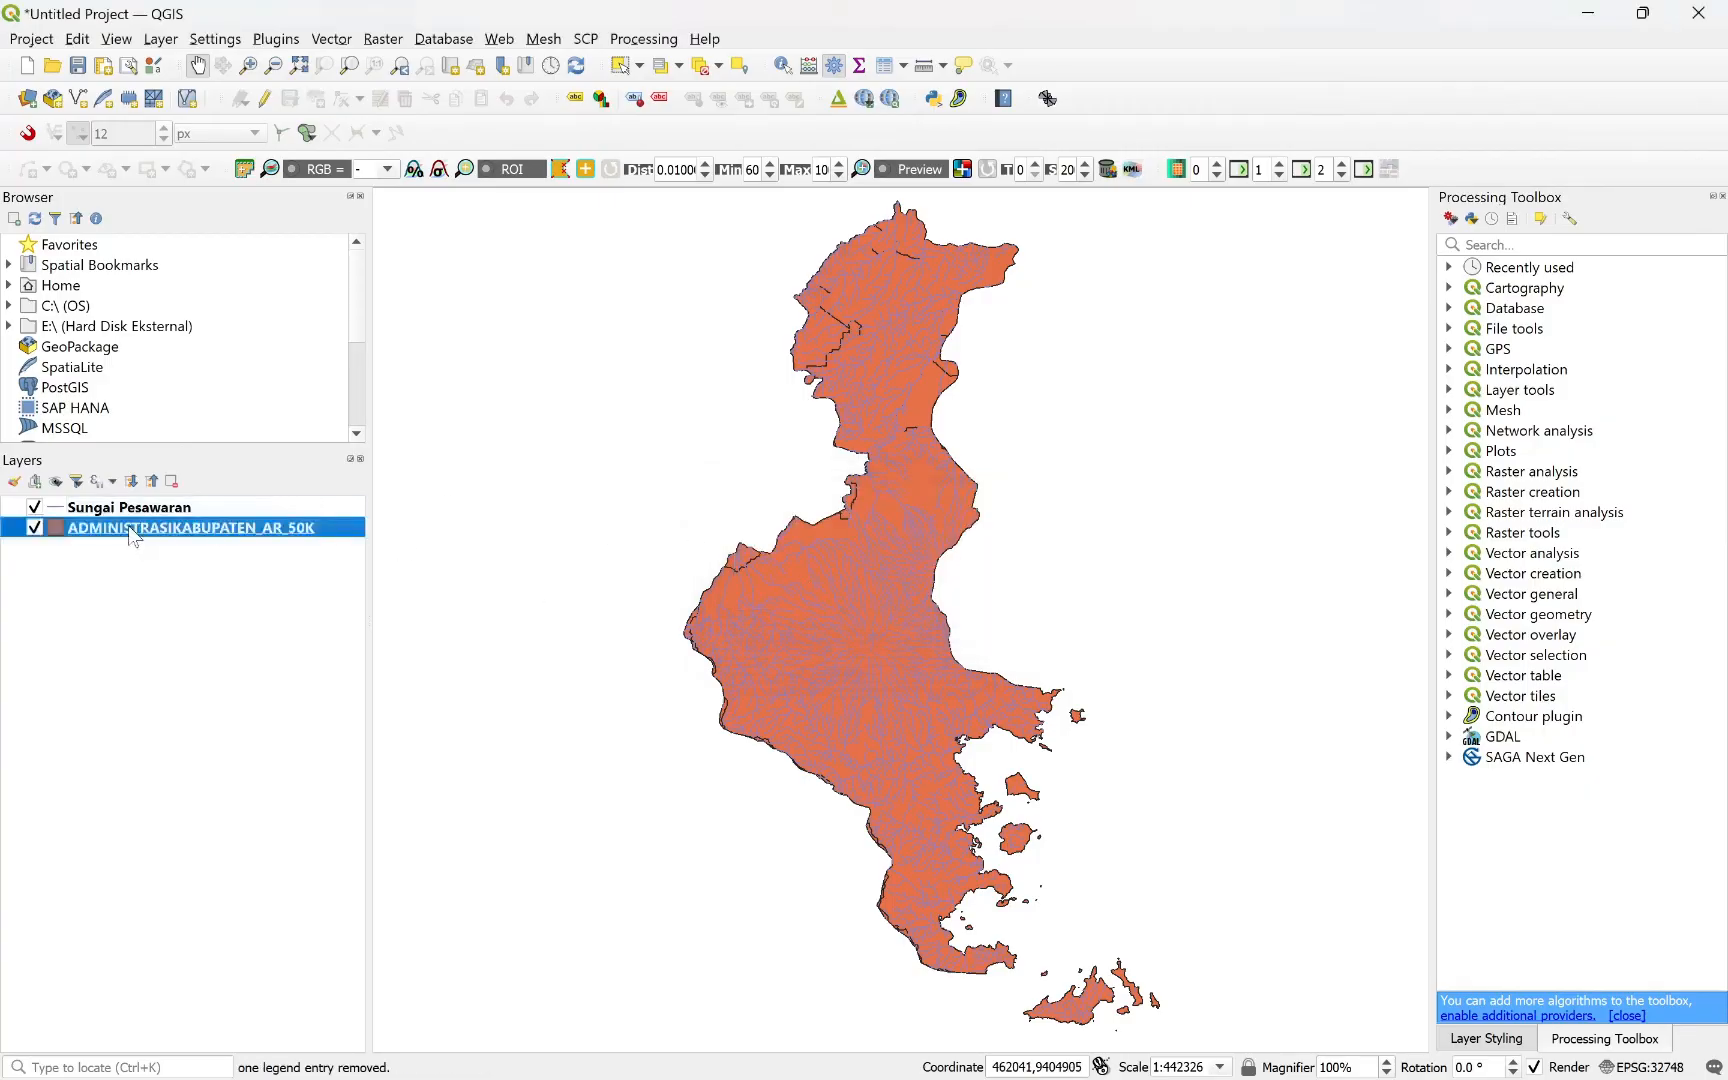
pyautogui.click(328, 40)
pyautogui.moveTo(398, 206)
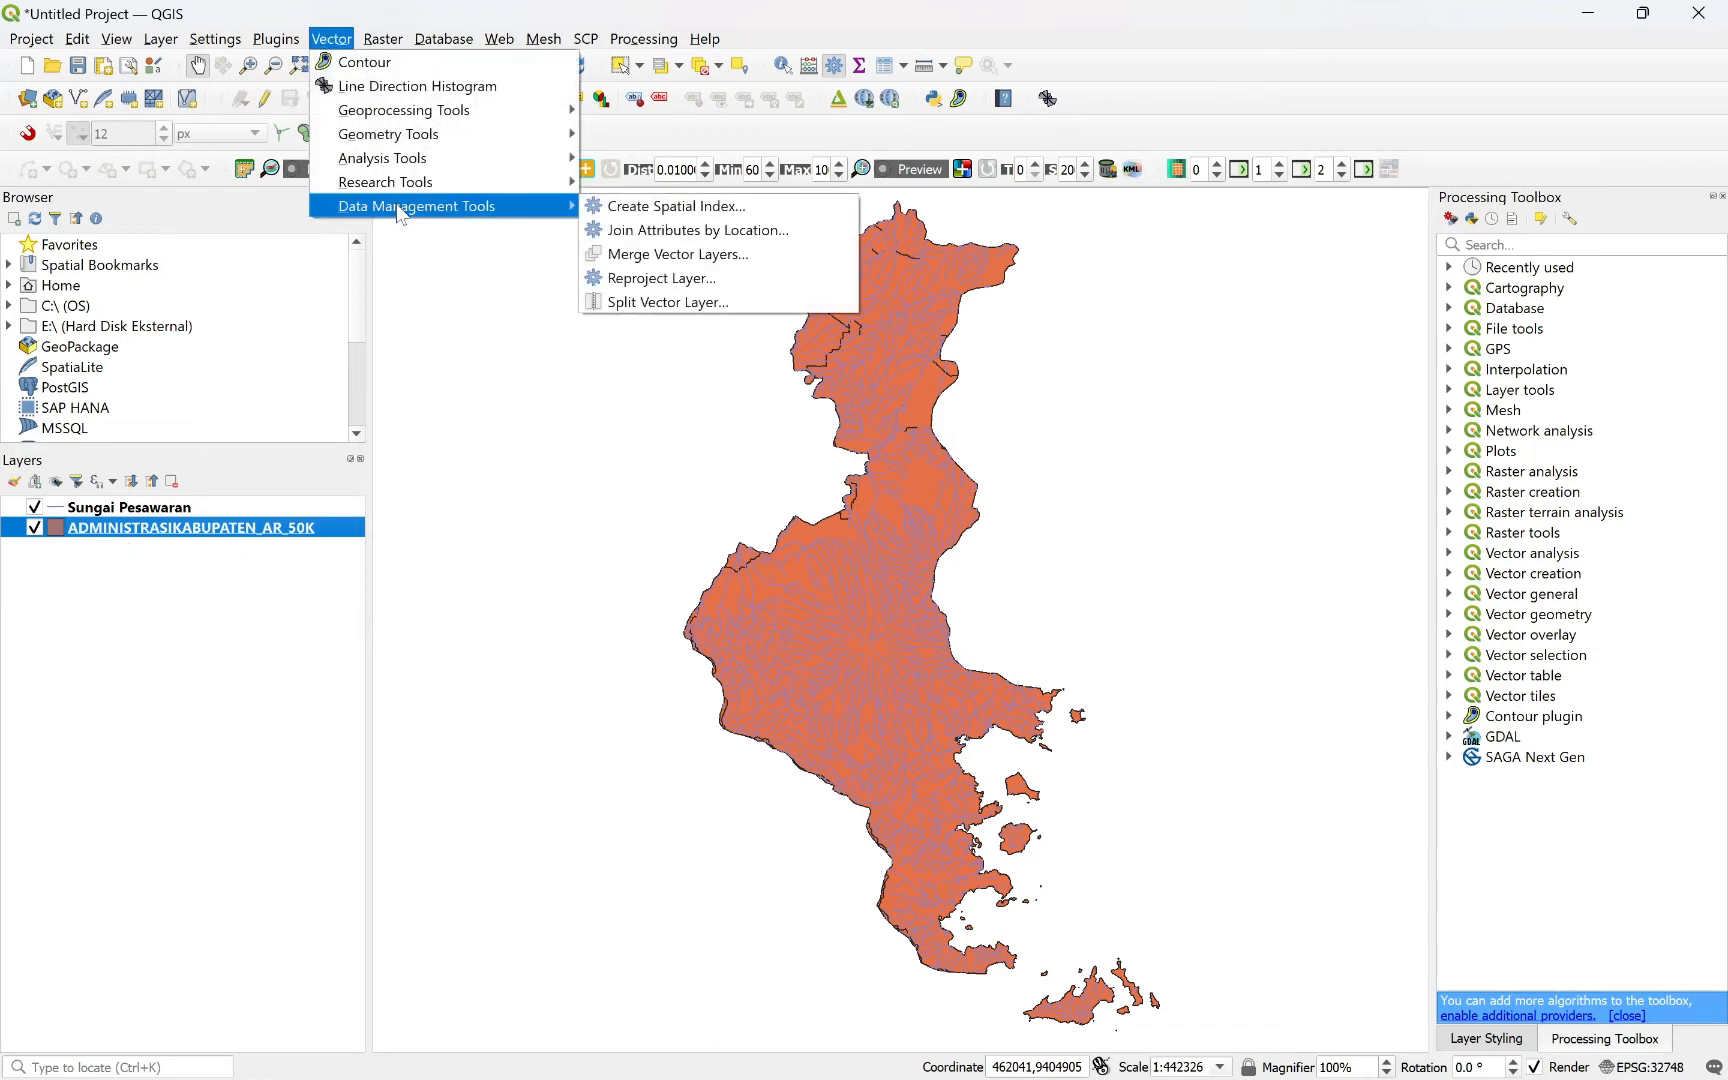
pyautogui.click(668, 278)
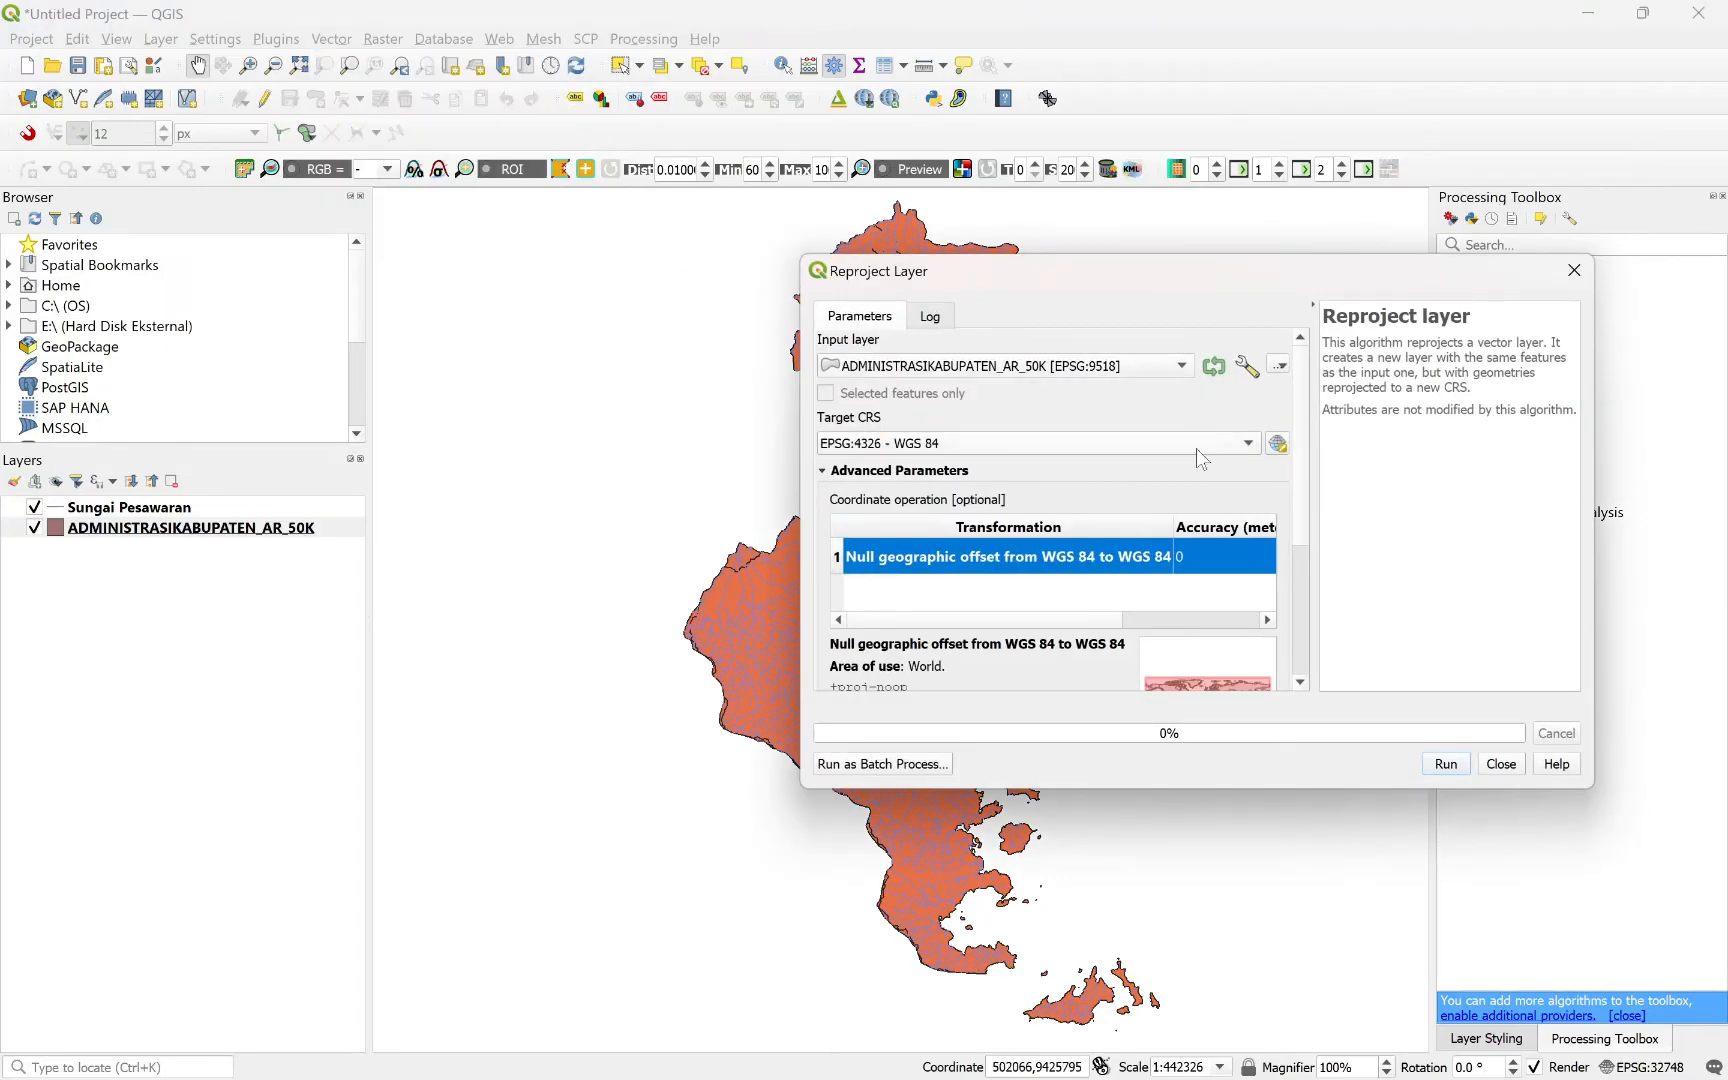
pyautogui.click(955, 443)
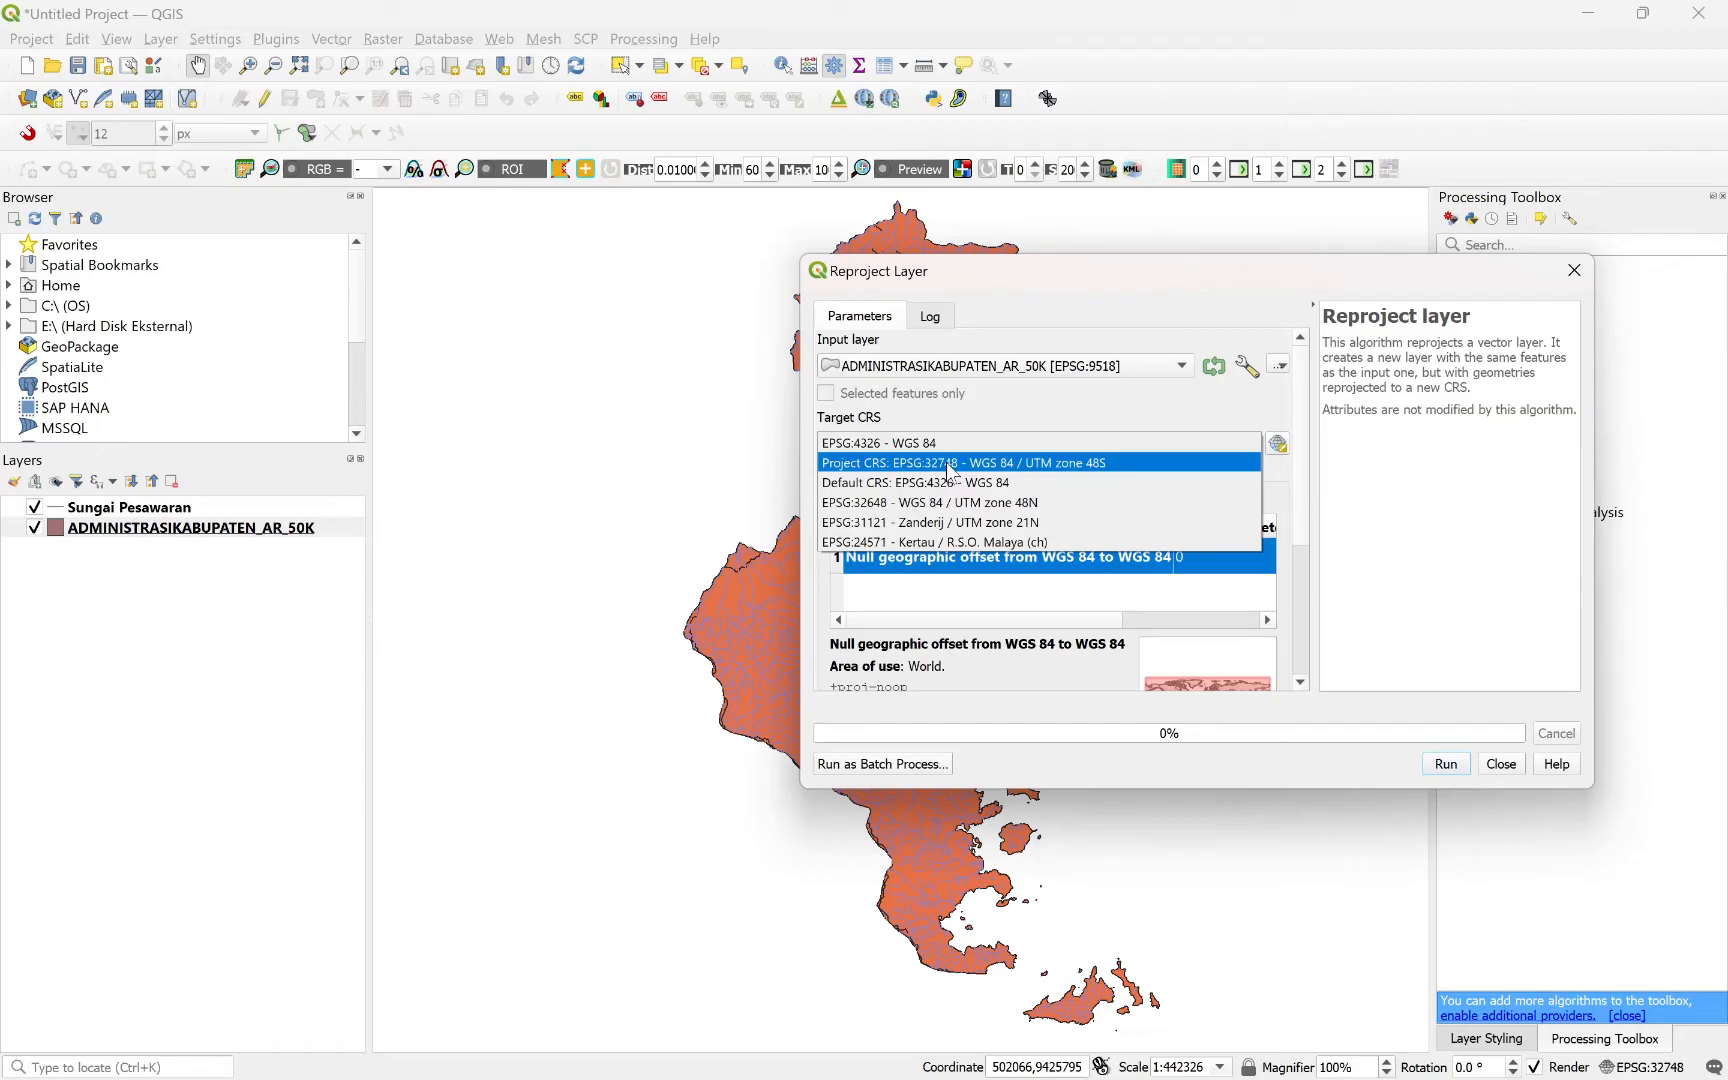
pyautogui.click(950, 463)
pyautogui.scroll(-5, 1306, 540)
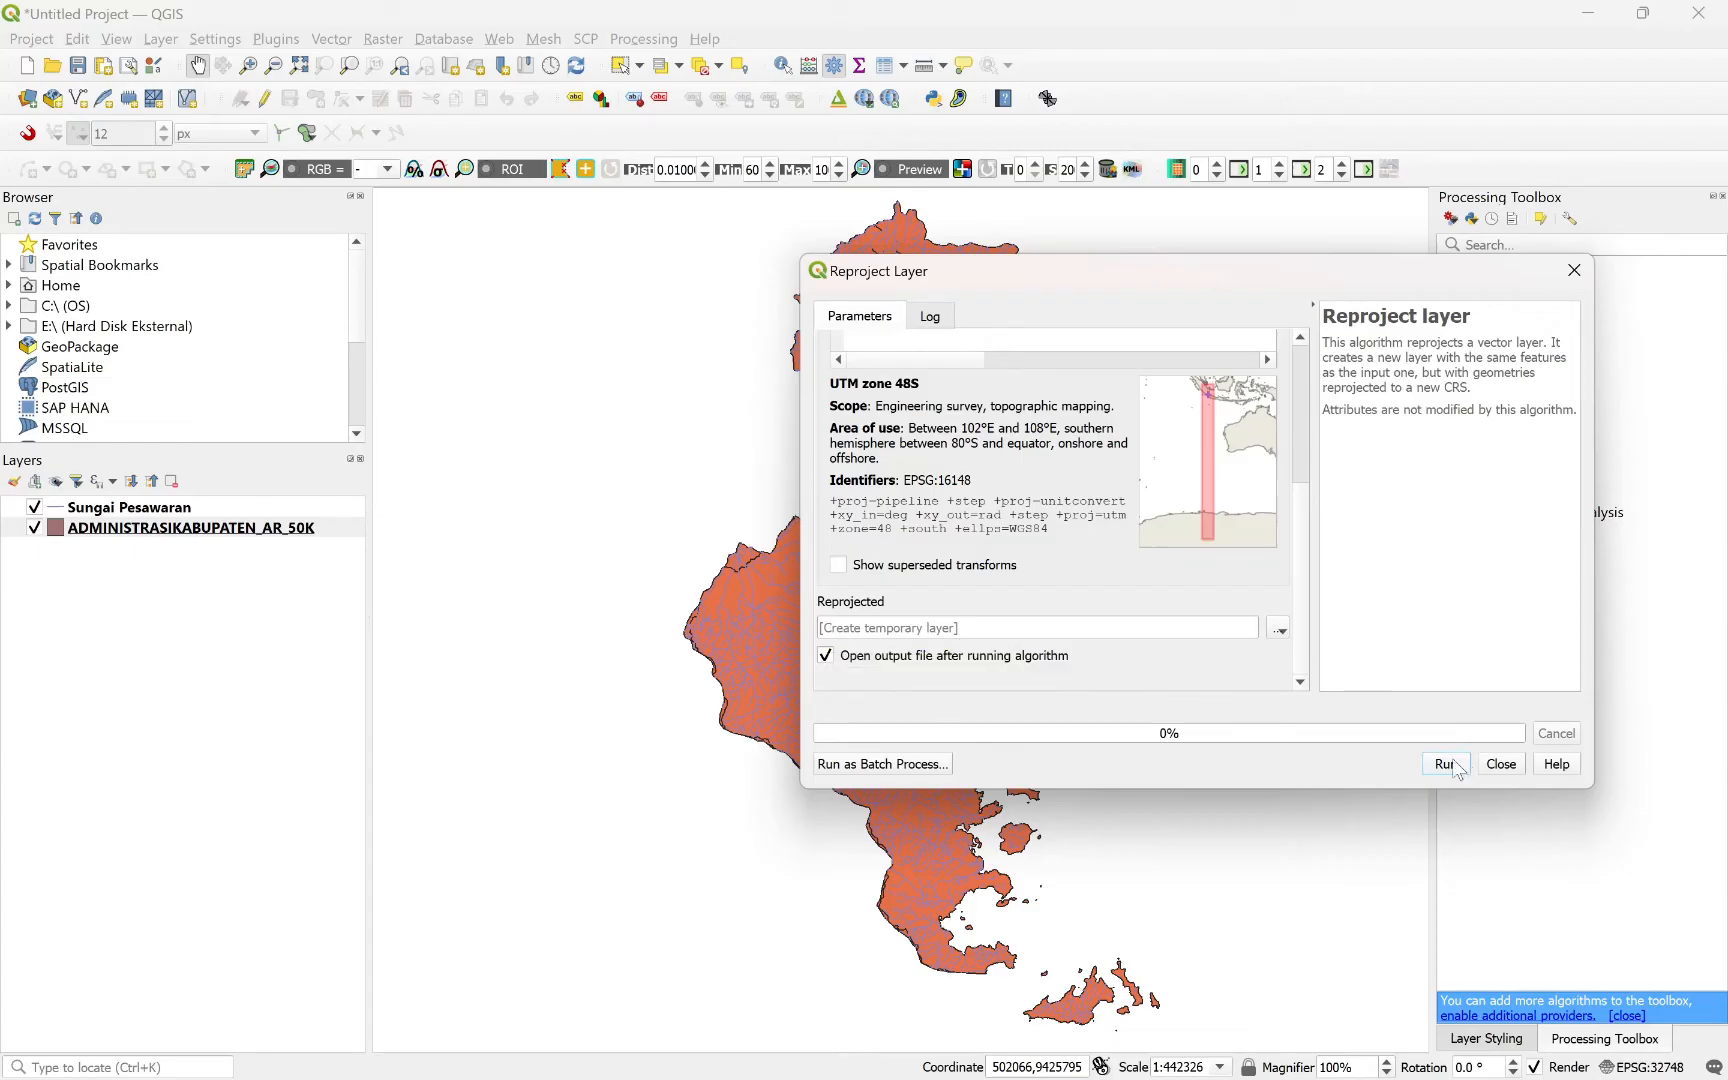
pyautogui.click(1448, 766)
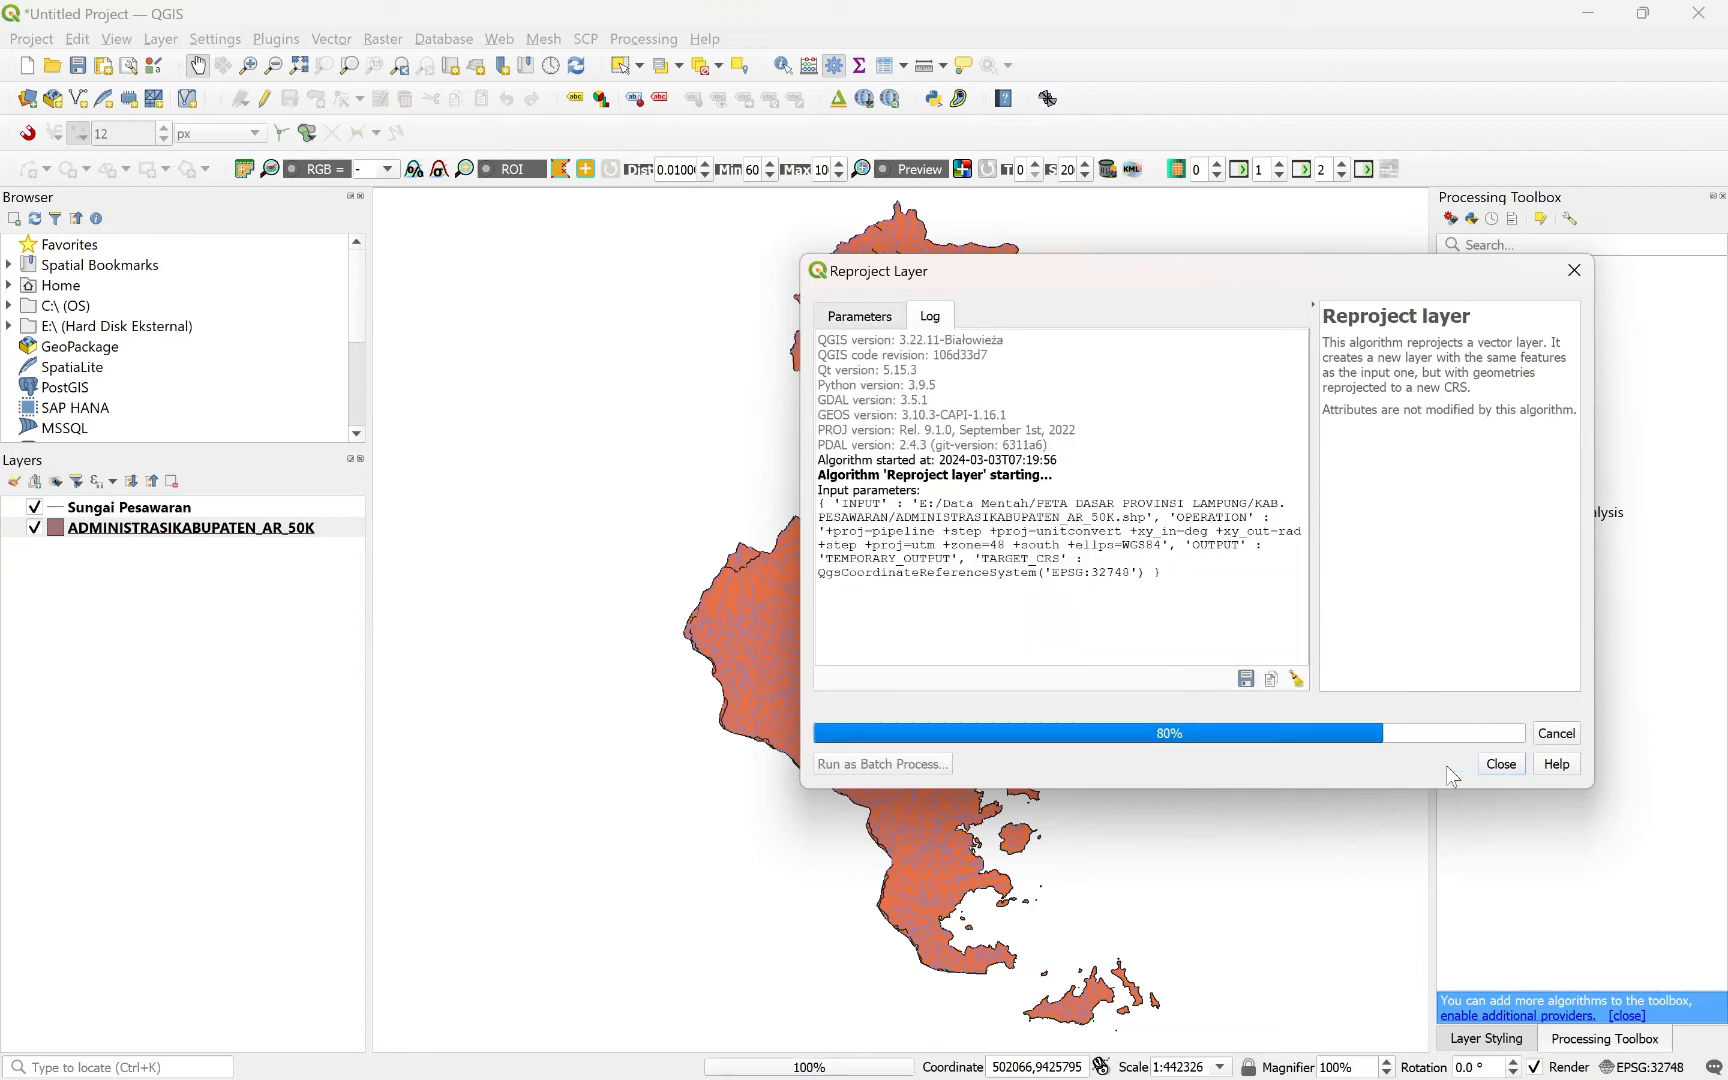
pyautogui.click(1501, 764)
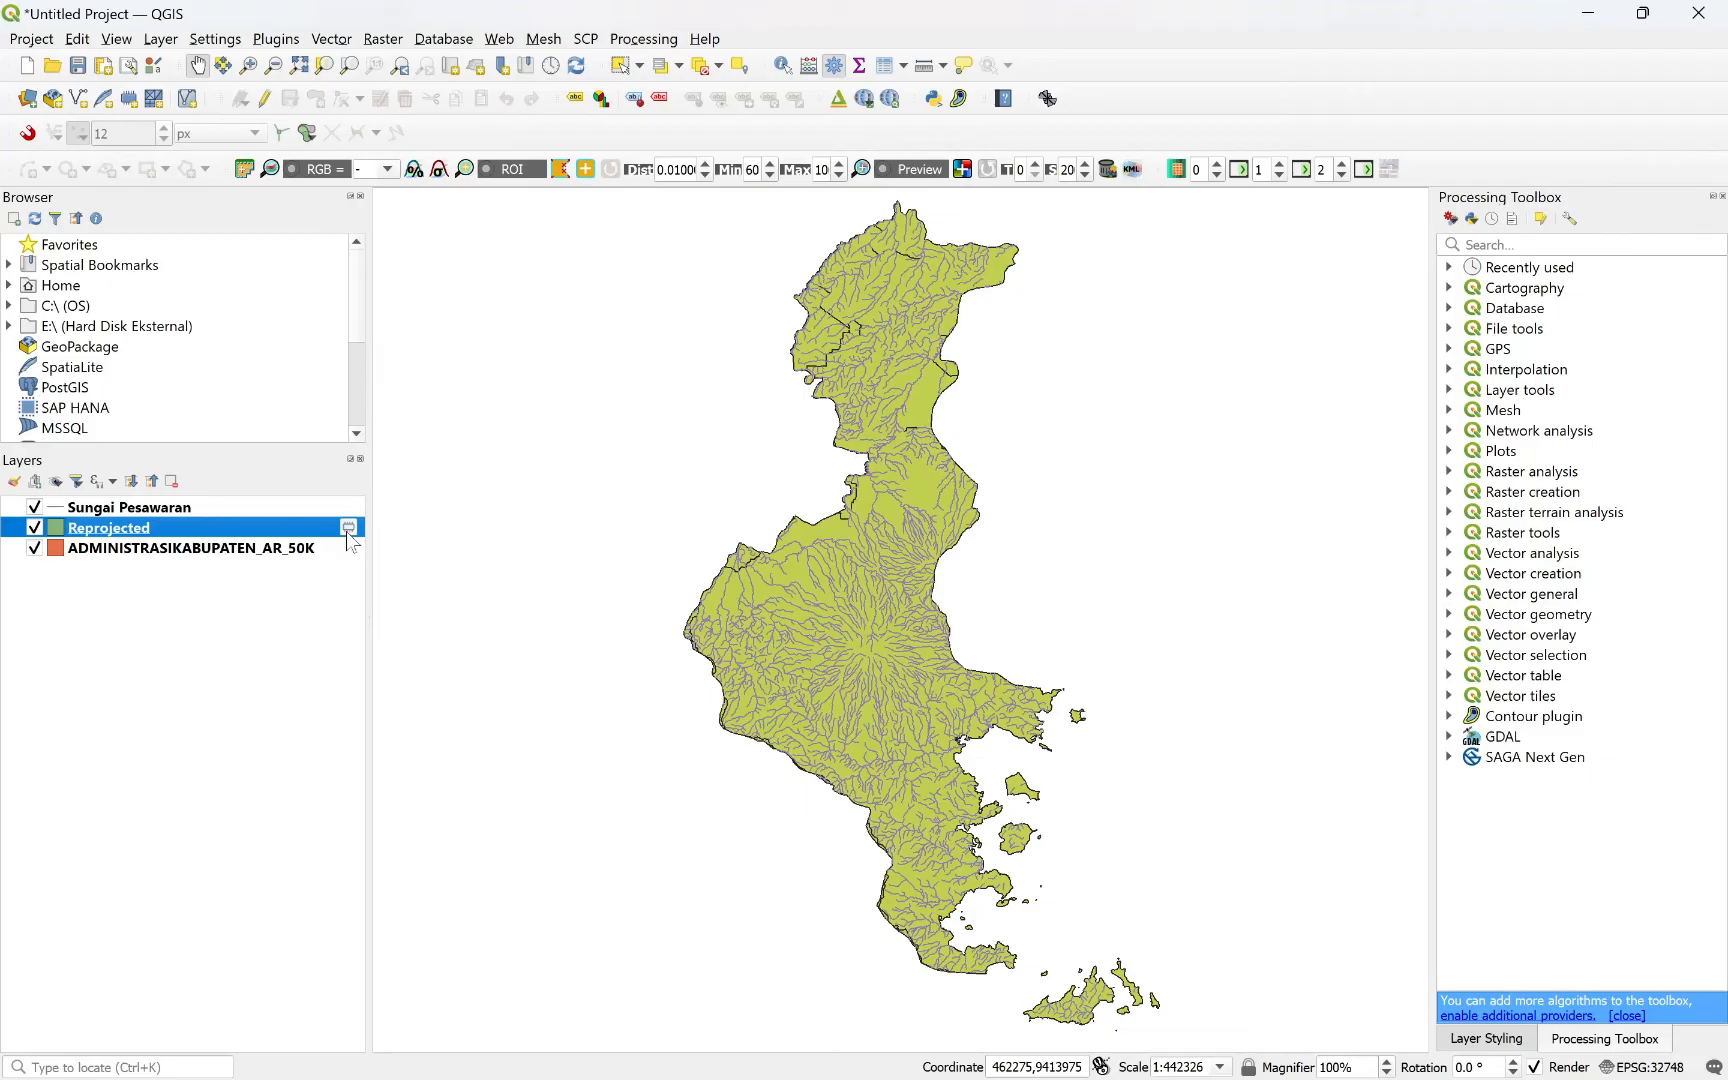
# Save the temporary Reprojected layer permanently as an ESRI Shapefile named "Kabupaten Pesawaran" in the Data SIG 5 folder.
pyautogui.moveTo(349, 529)
pyautogui.click(349, 529)
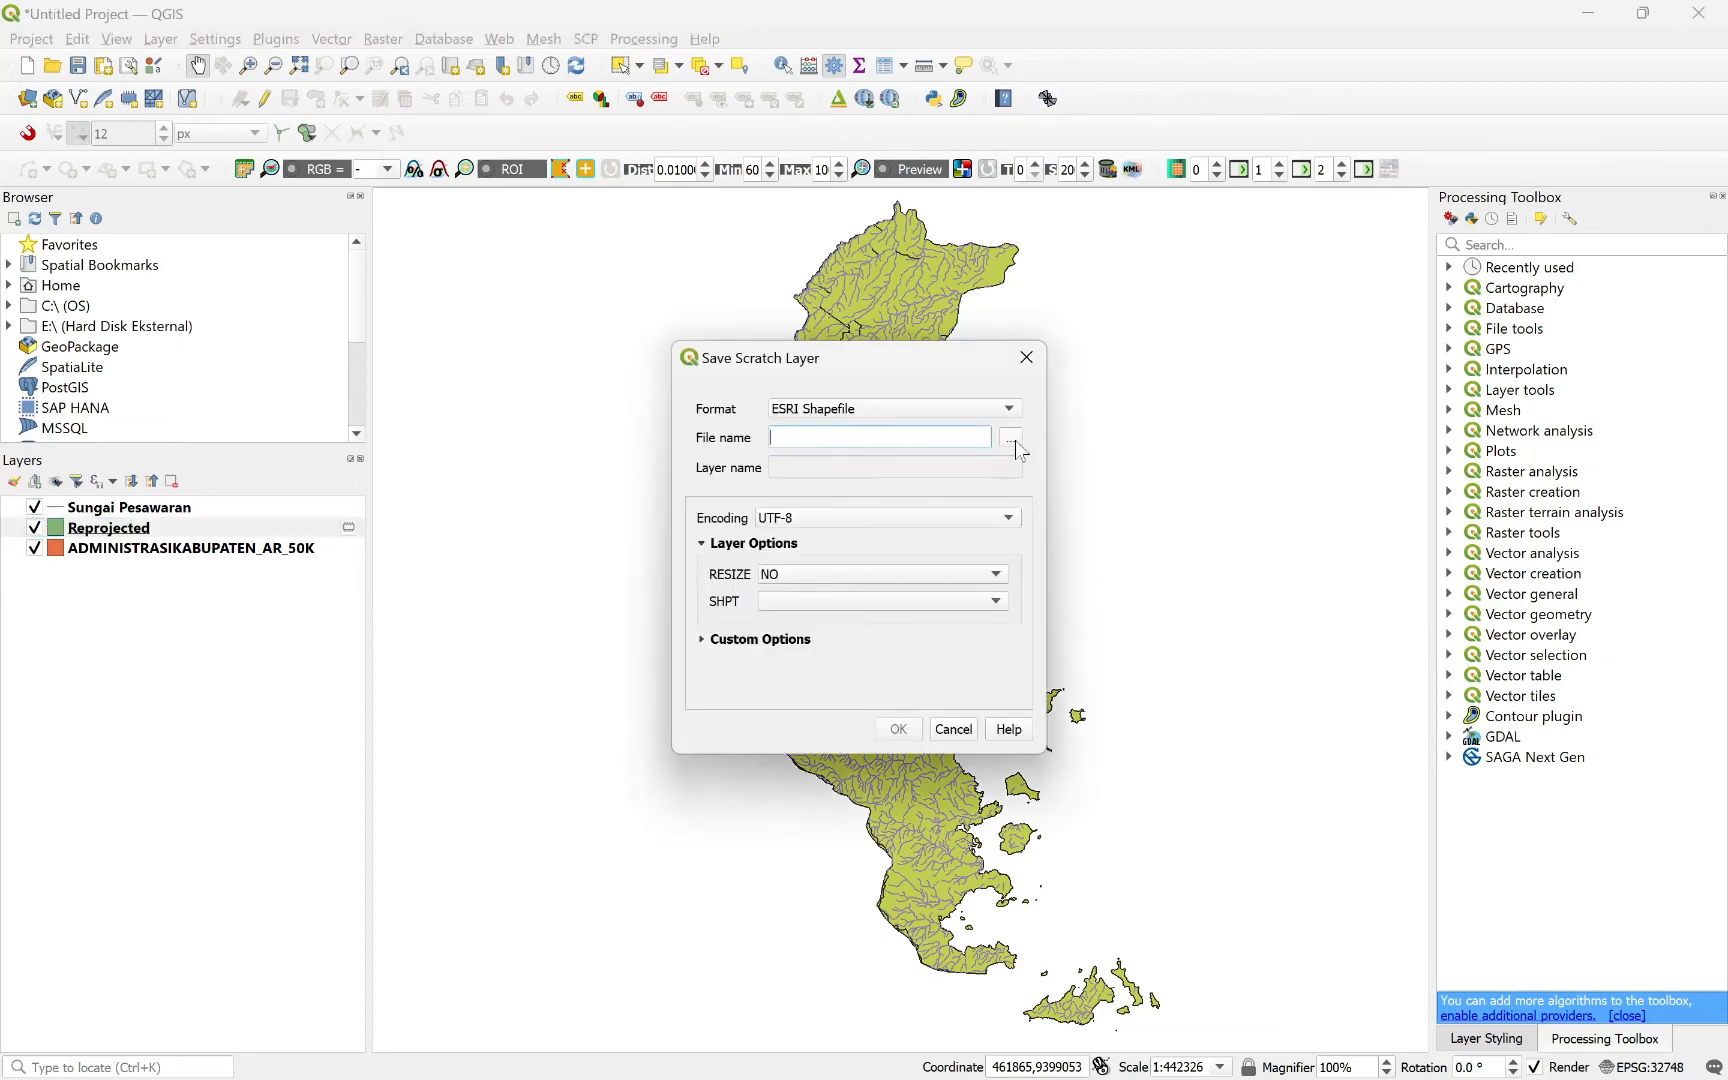
pyautogui.click(1012, 440)
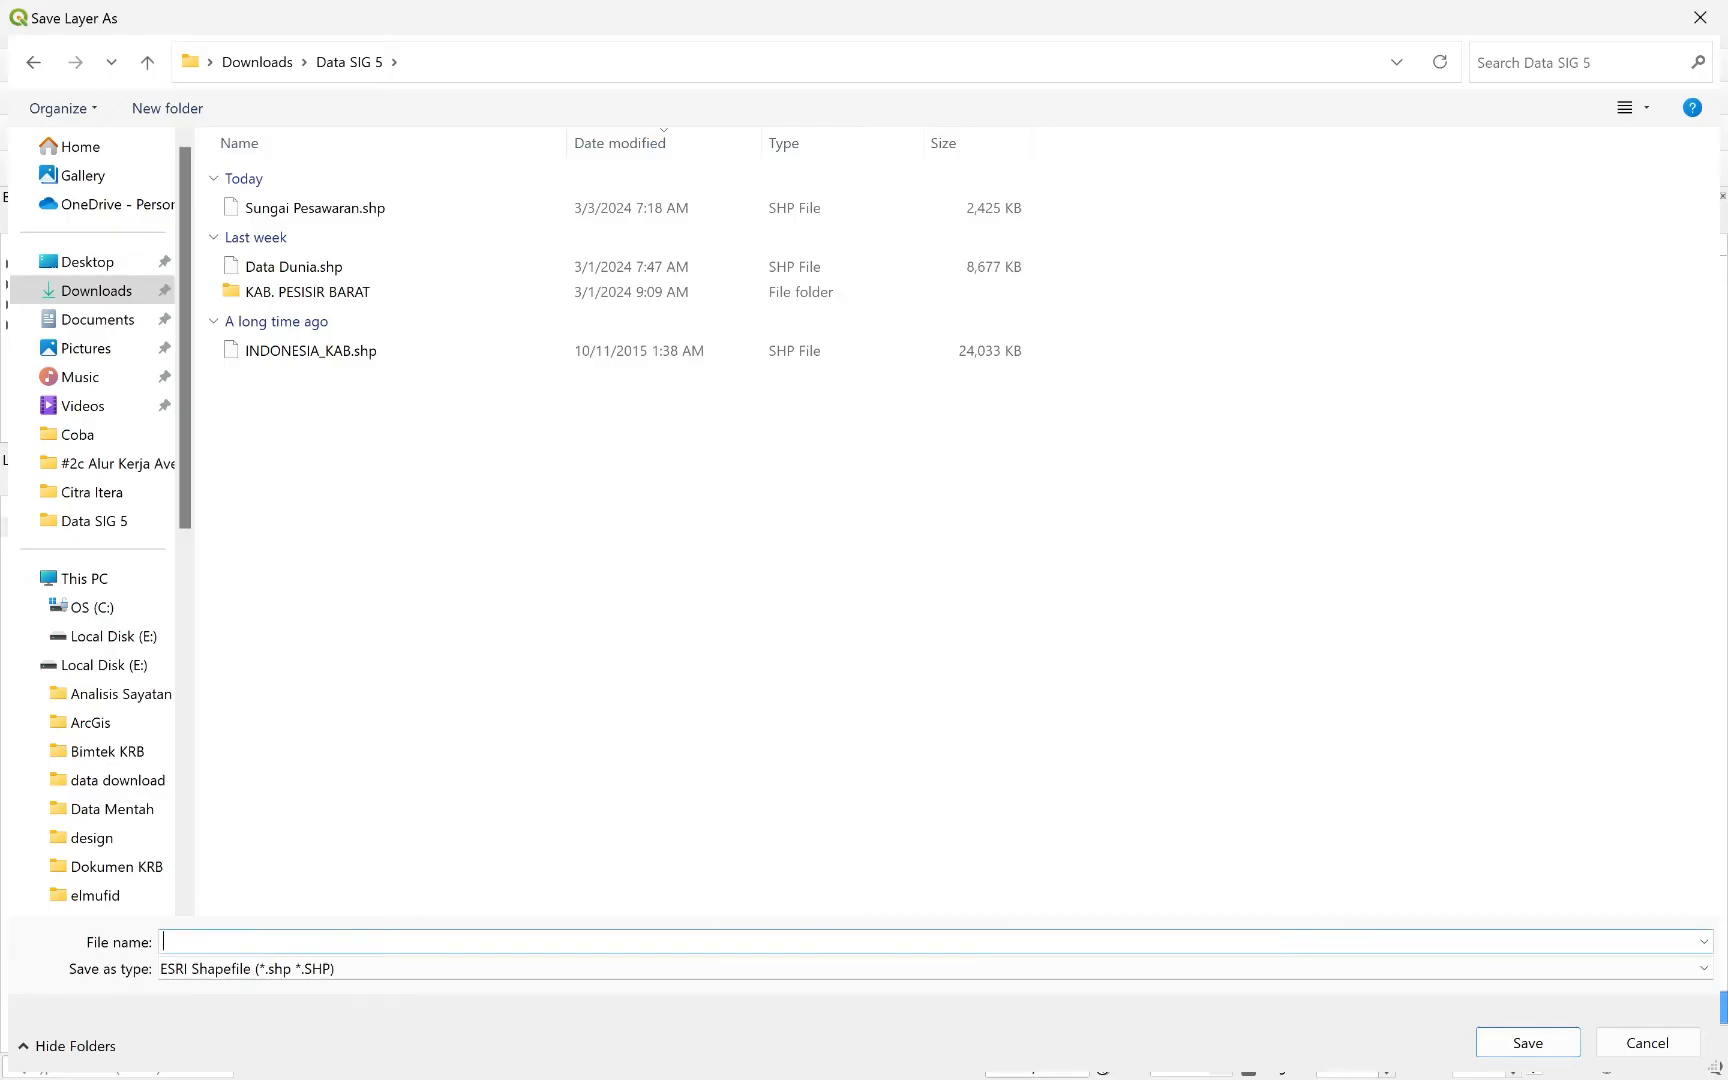
pyautogui.write('Kabupaten Pesawaran')
pyautogui.click(1500, 1042)
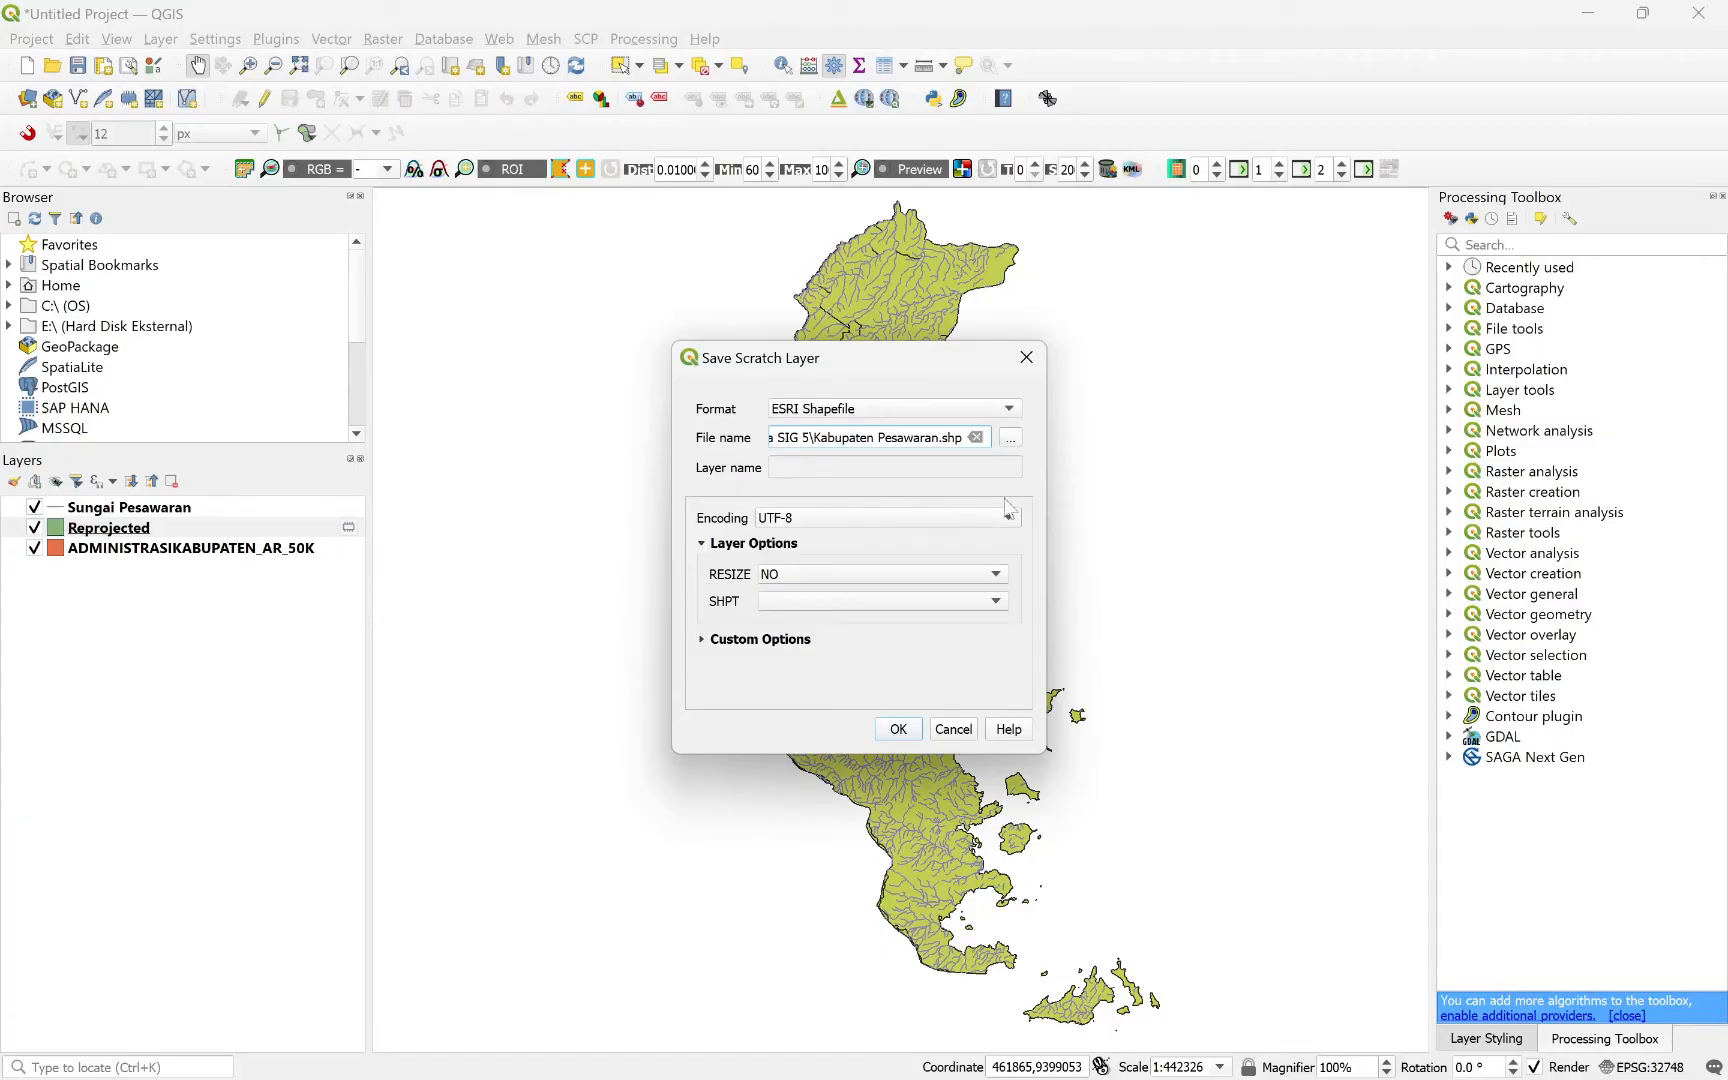
pyautogui.click(897, 729)
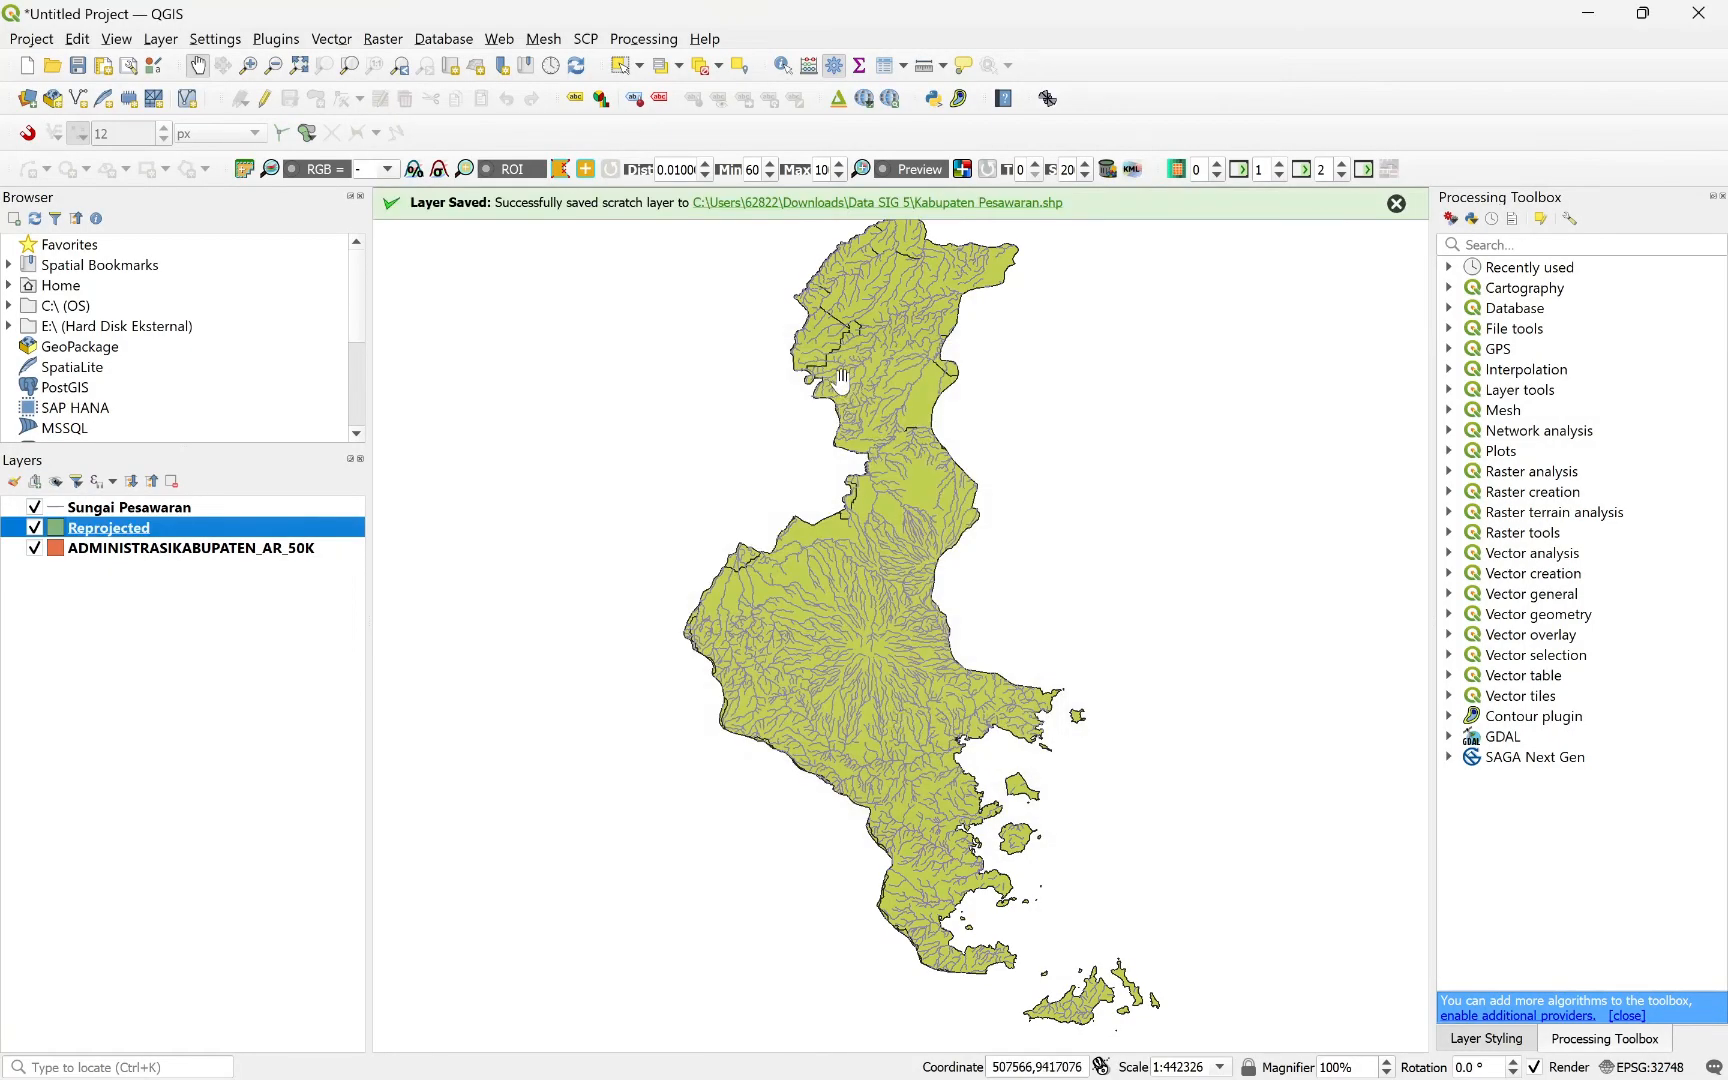
pyautogui.click(168, 635)
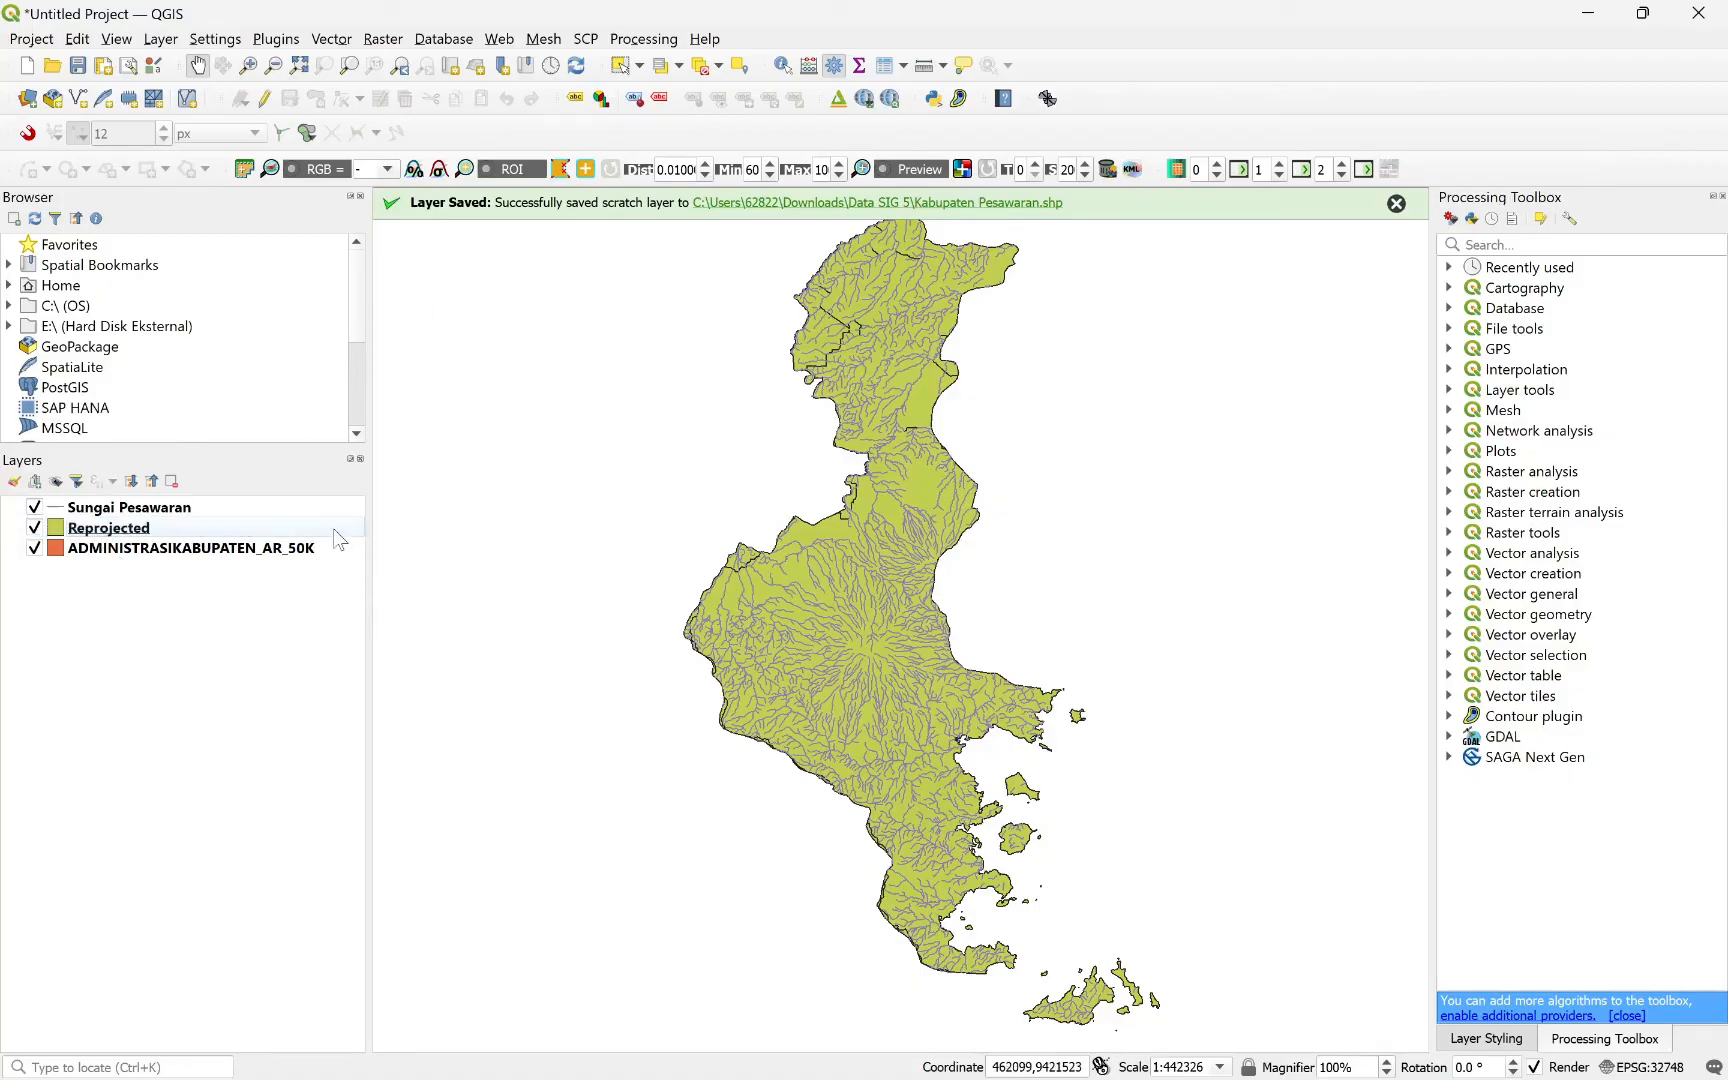
# Rename the Reprojected layer as "Kabupaten Pesawaran".
pyautogui.click(105, 530)
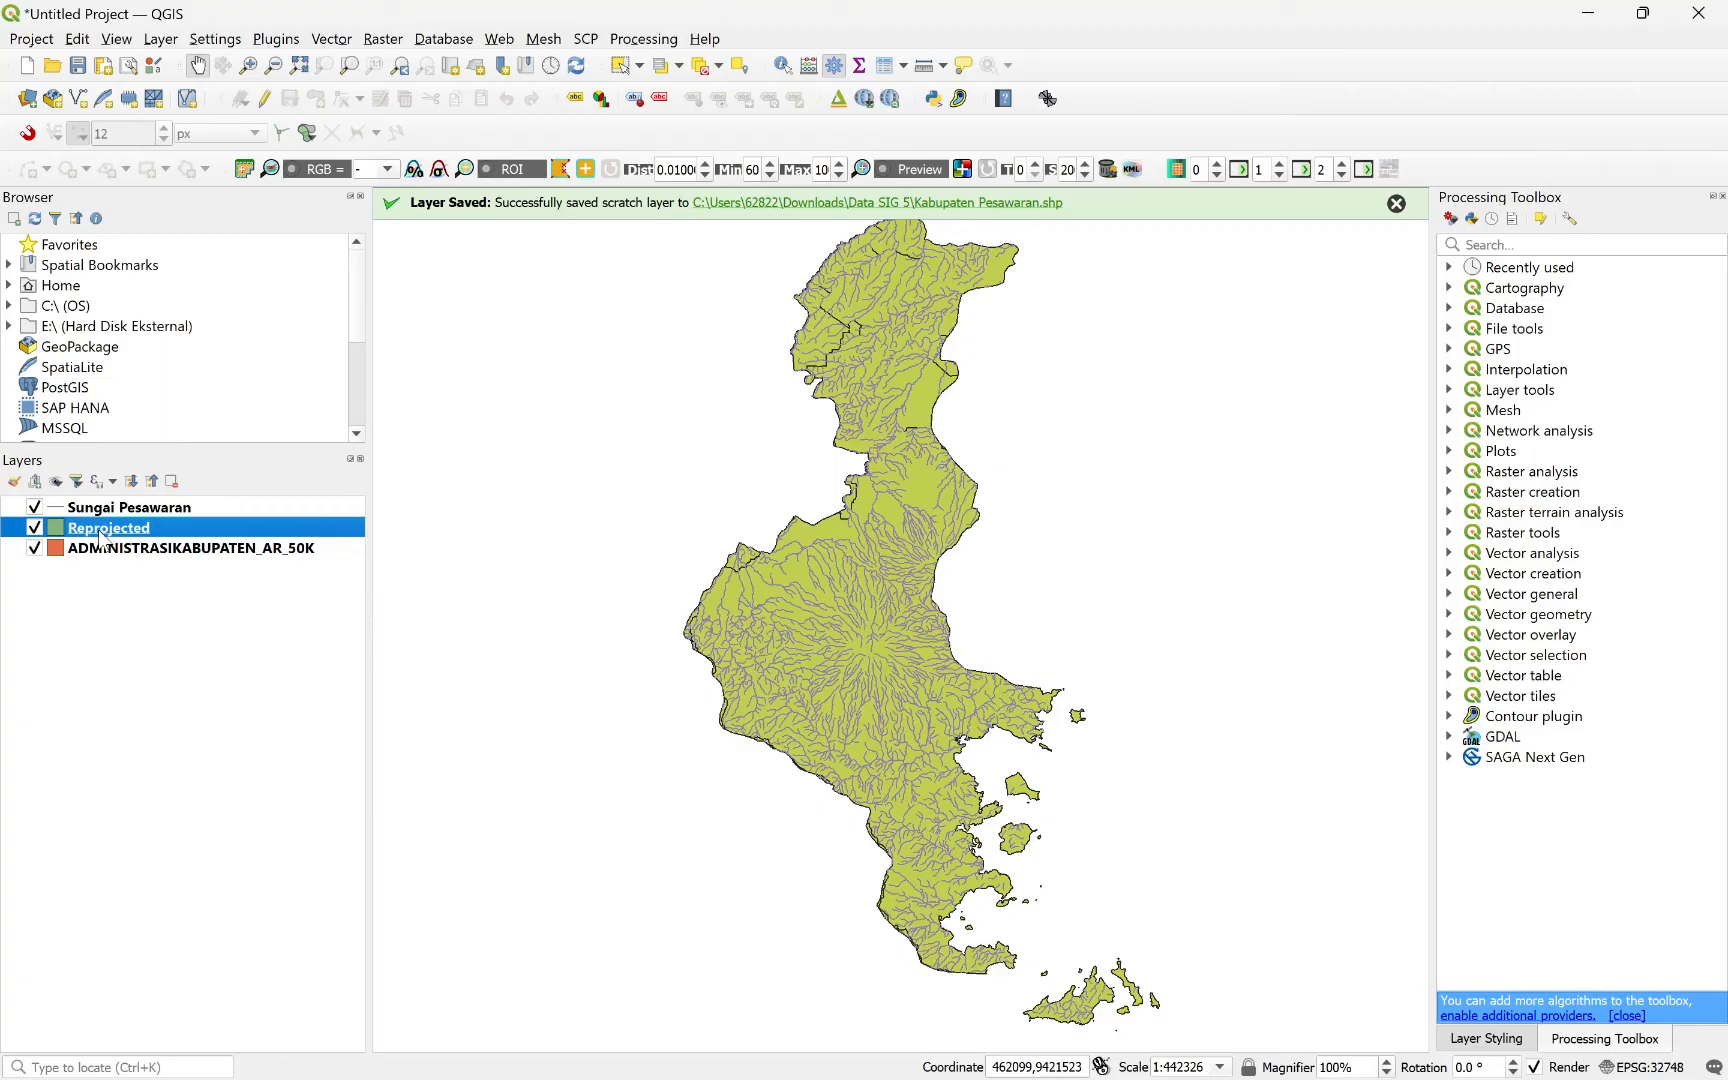
pyautogui.click(103, 536)
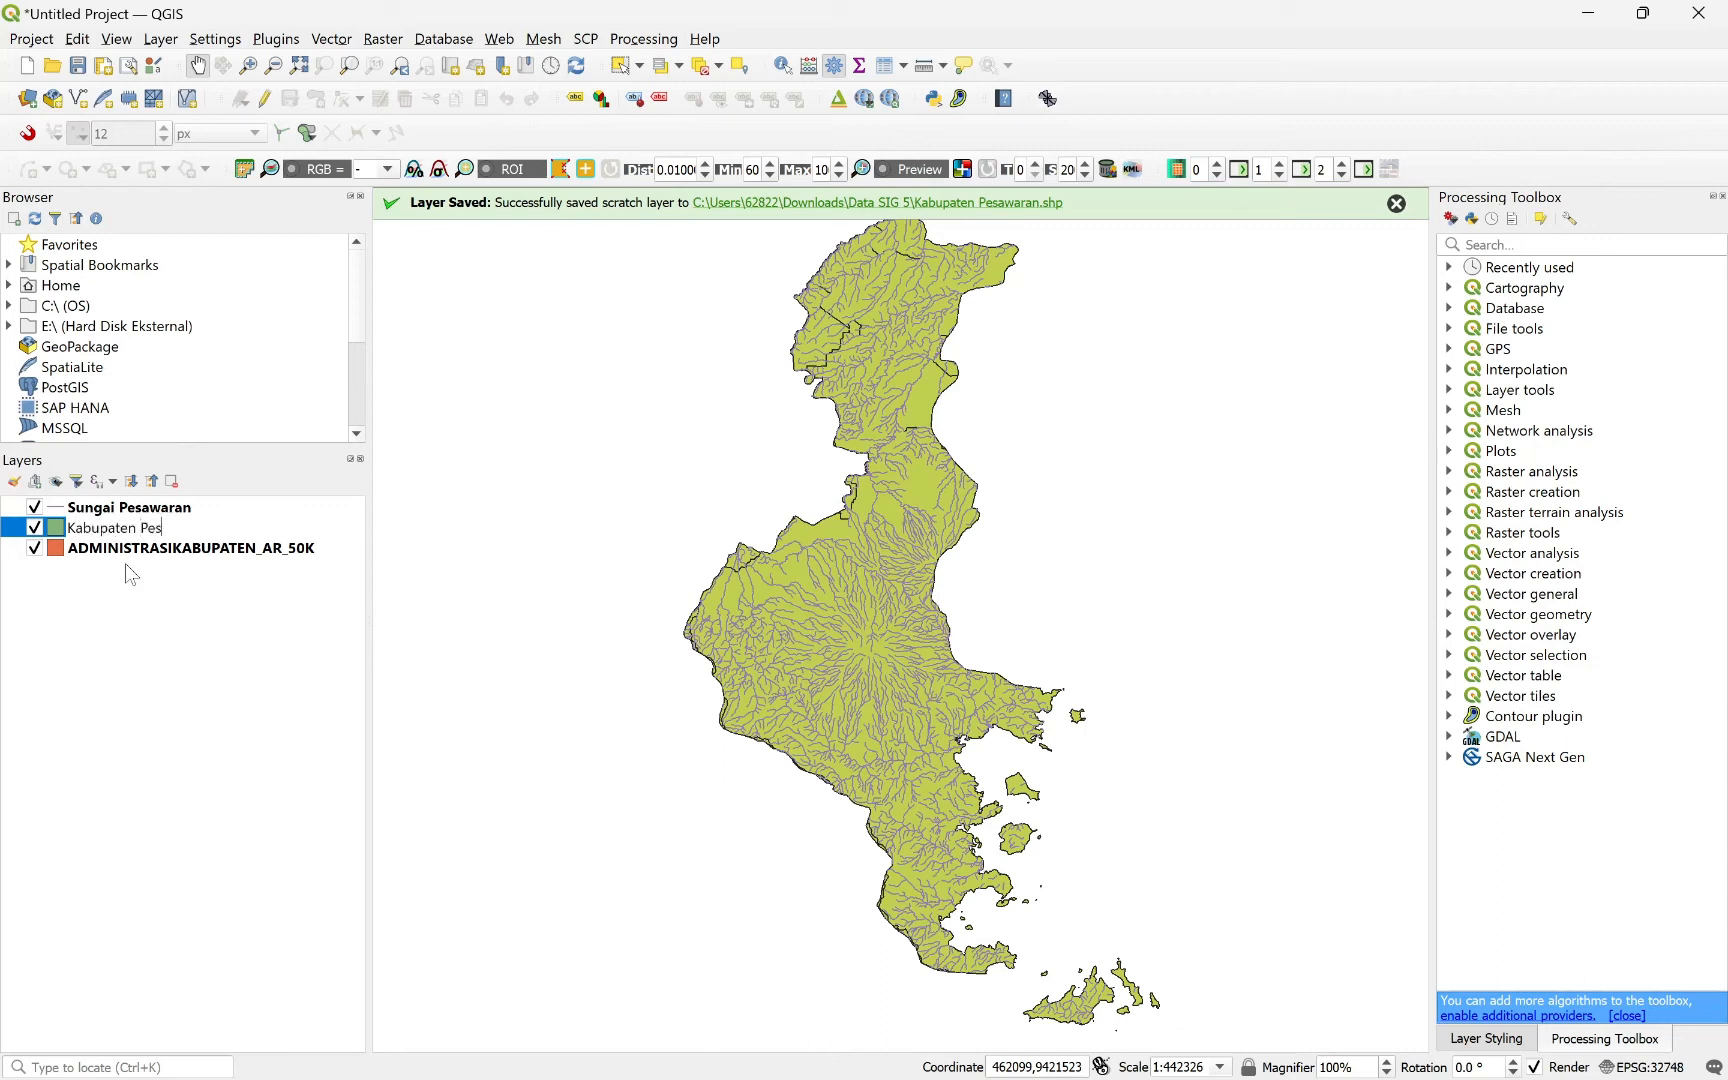
pyautogui.write('Kabupaten Pesawaran')
pyautogui.press('Return')
pyautogui.click(130, 664)
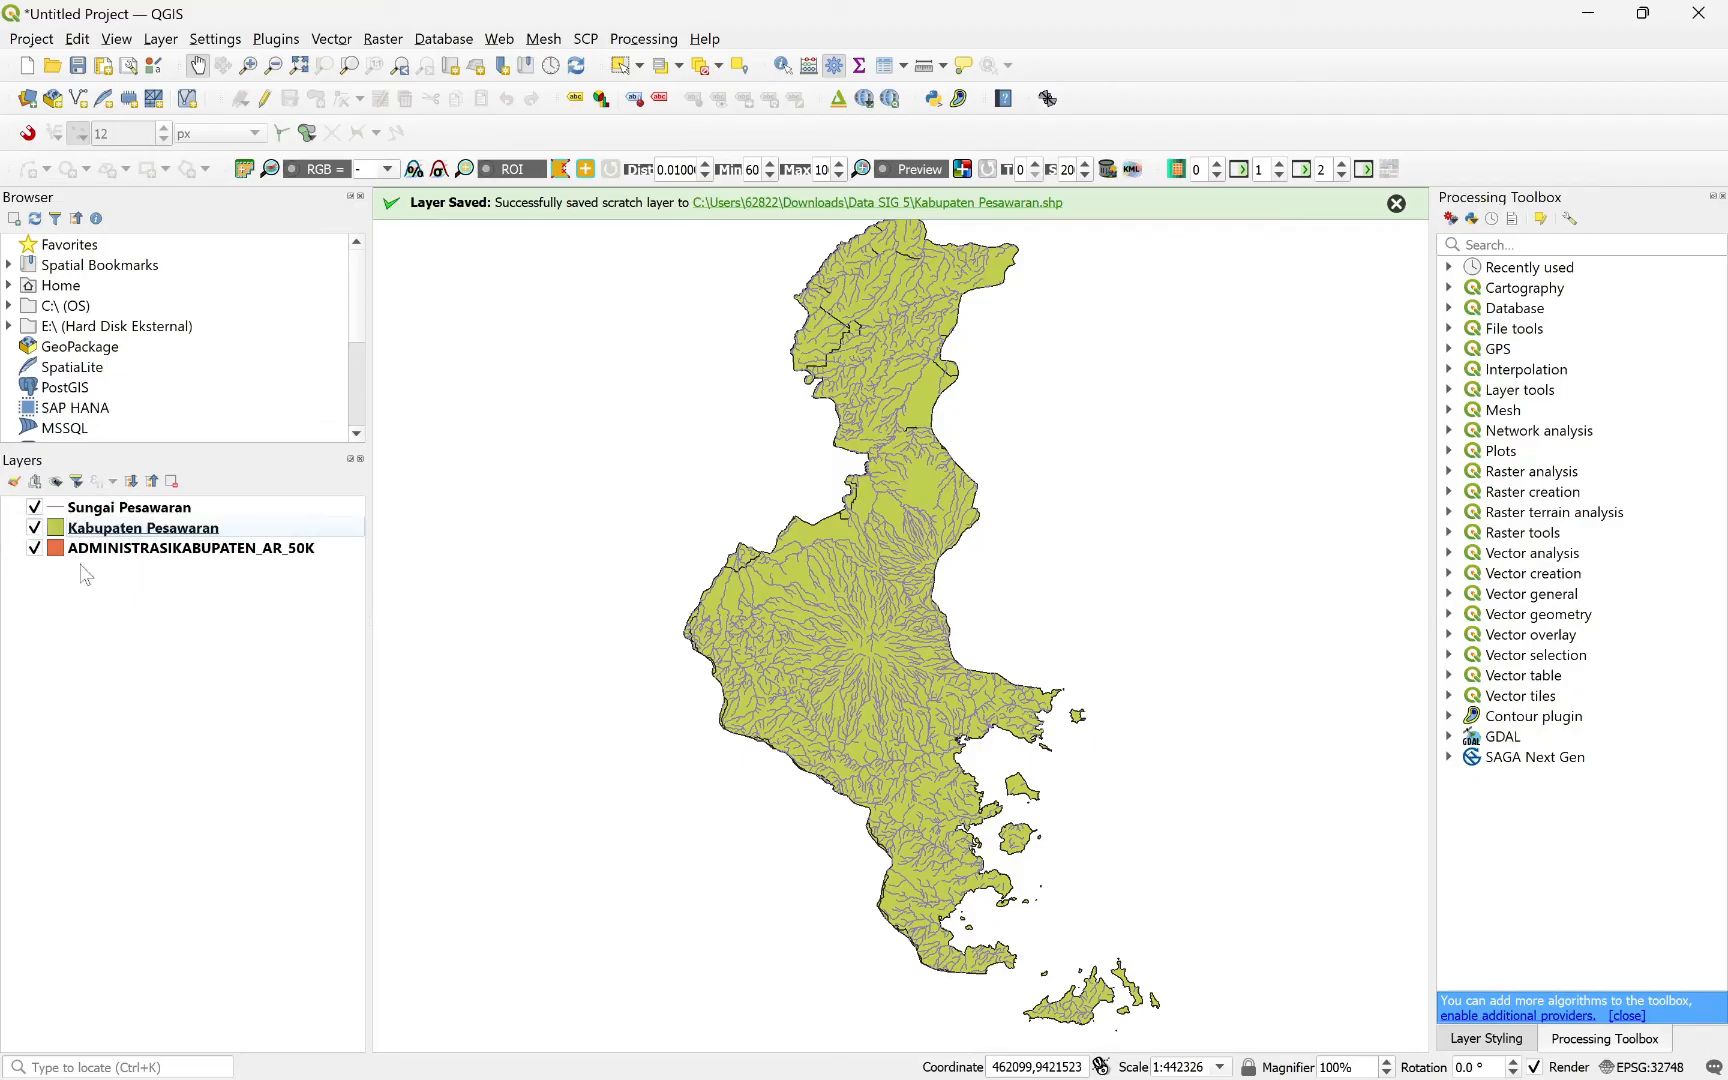
pyautogui.click(68, 533)
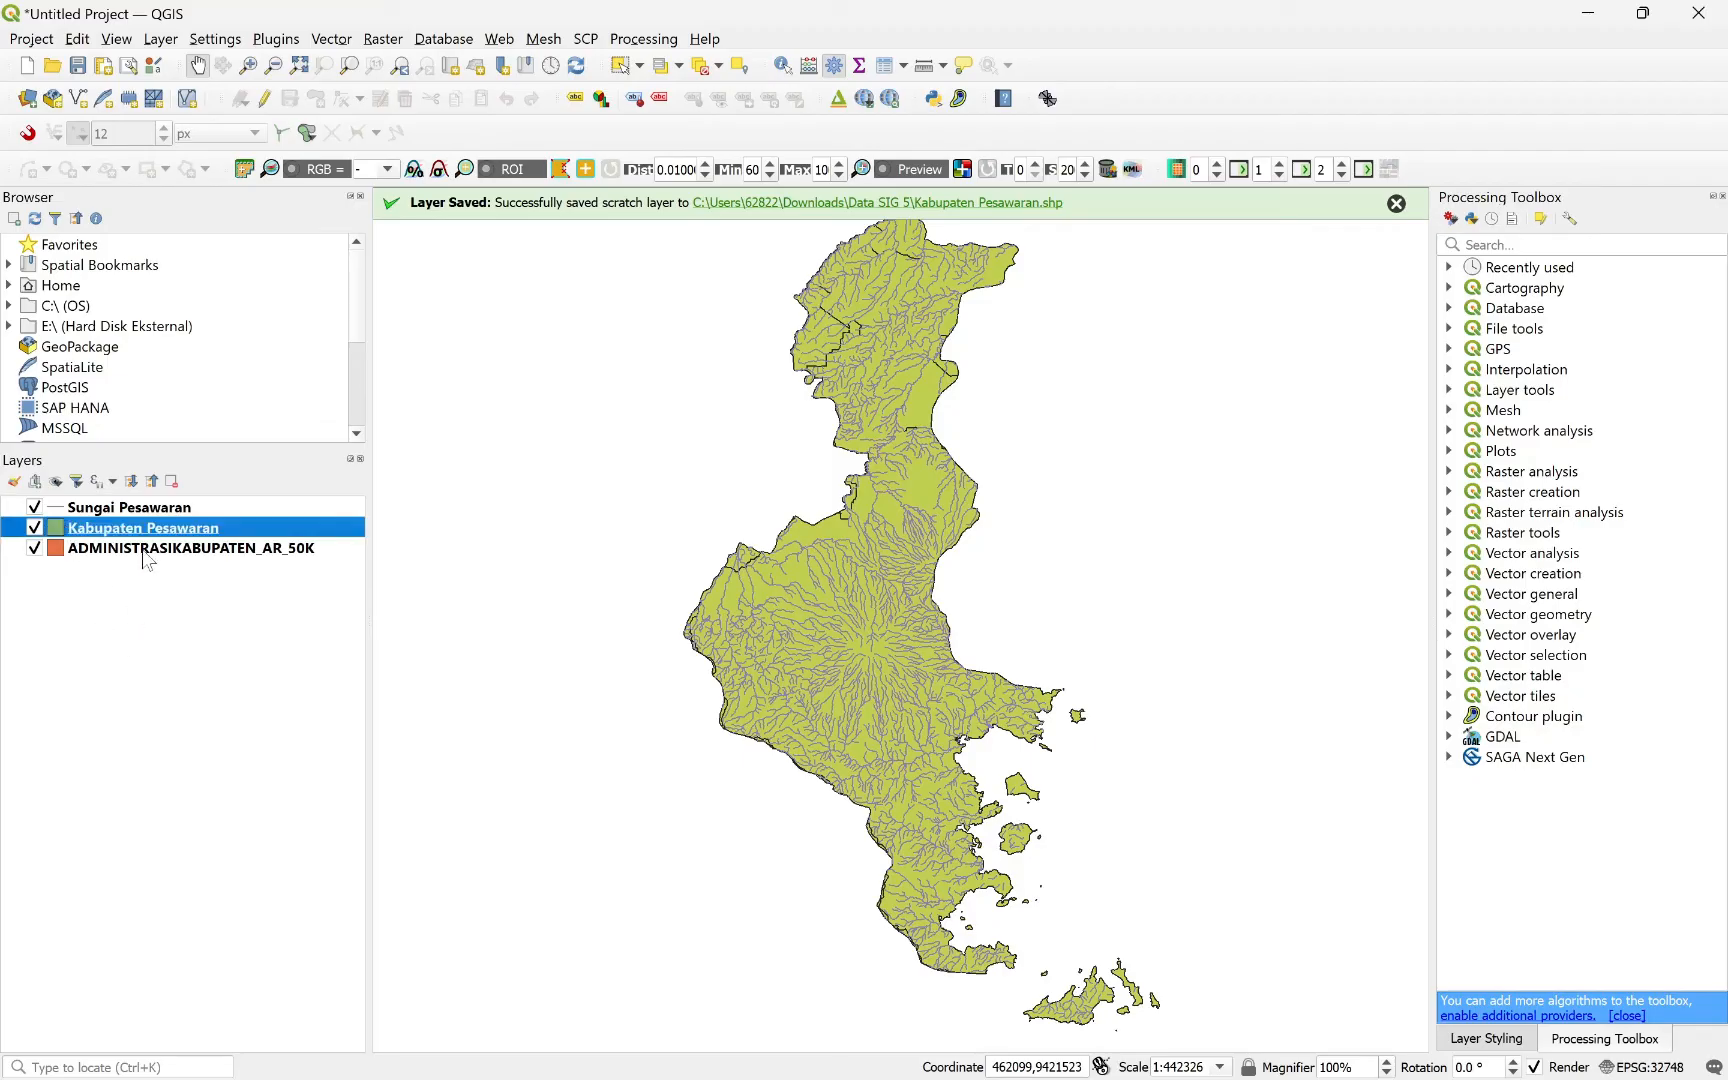
pyautogui.press('F2')
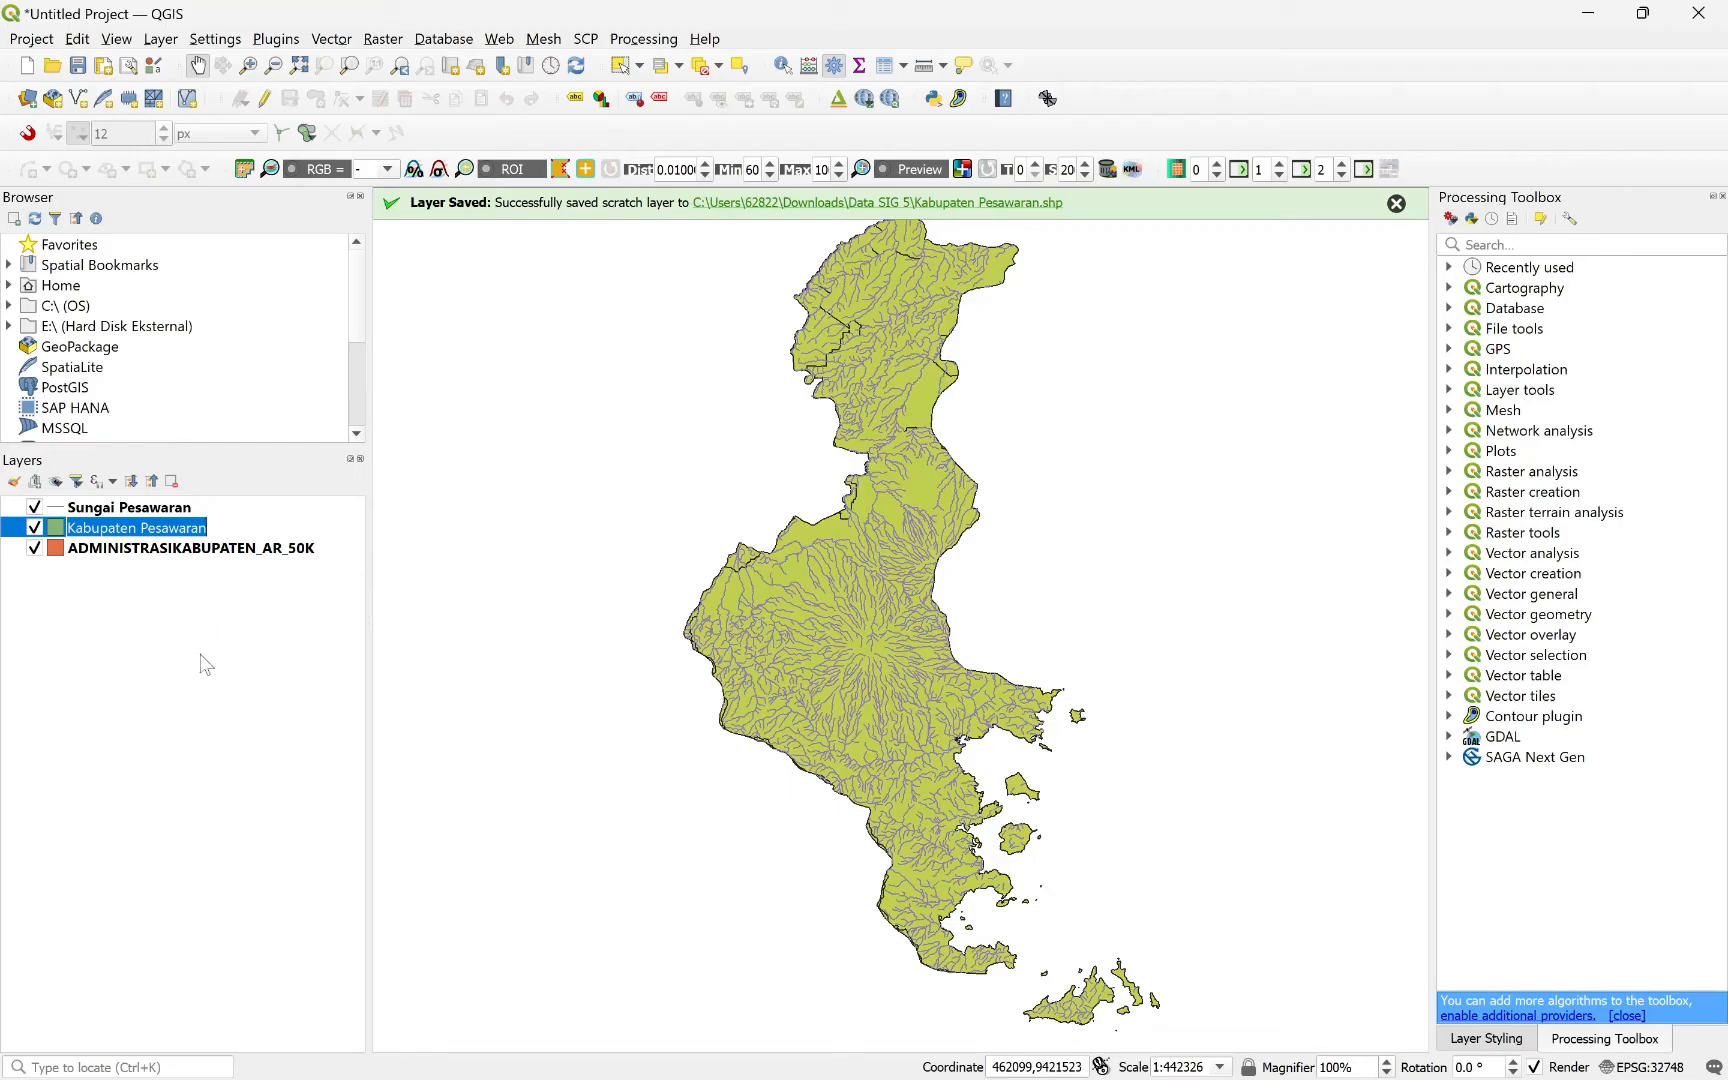
pyautogui.click(205, 662)
pyautogui.click(60, 537)
pyautogui.rightClick(62, 538)
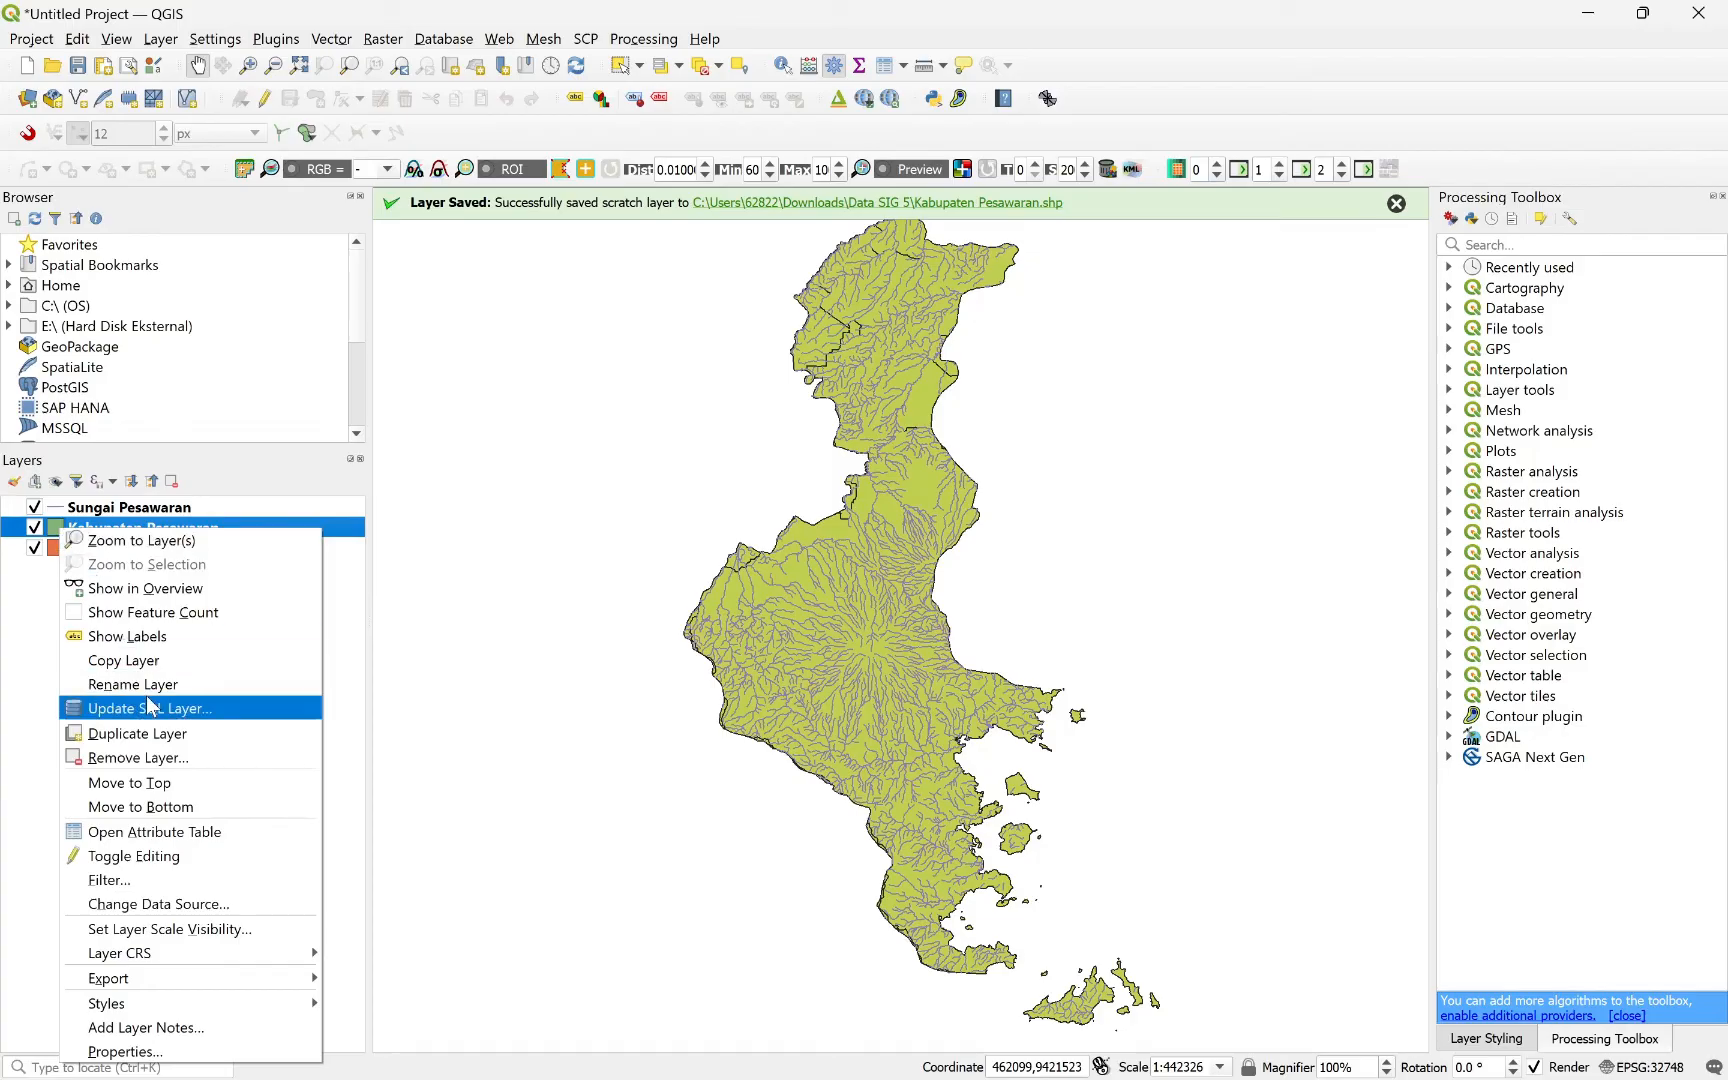
pyautogui.moveTo(447, 603); pyautogui.dragTo(895, 631)
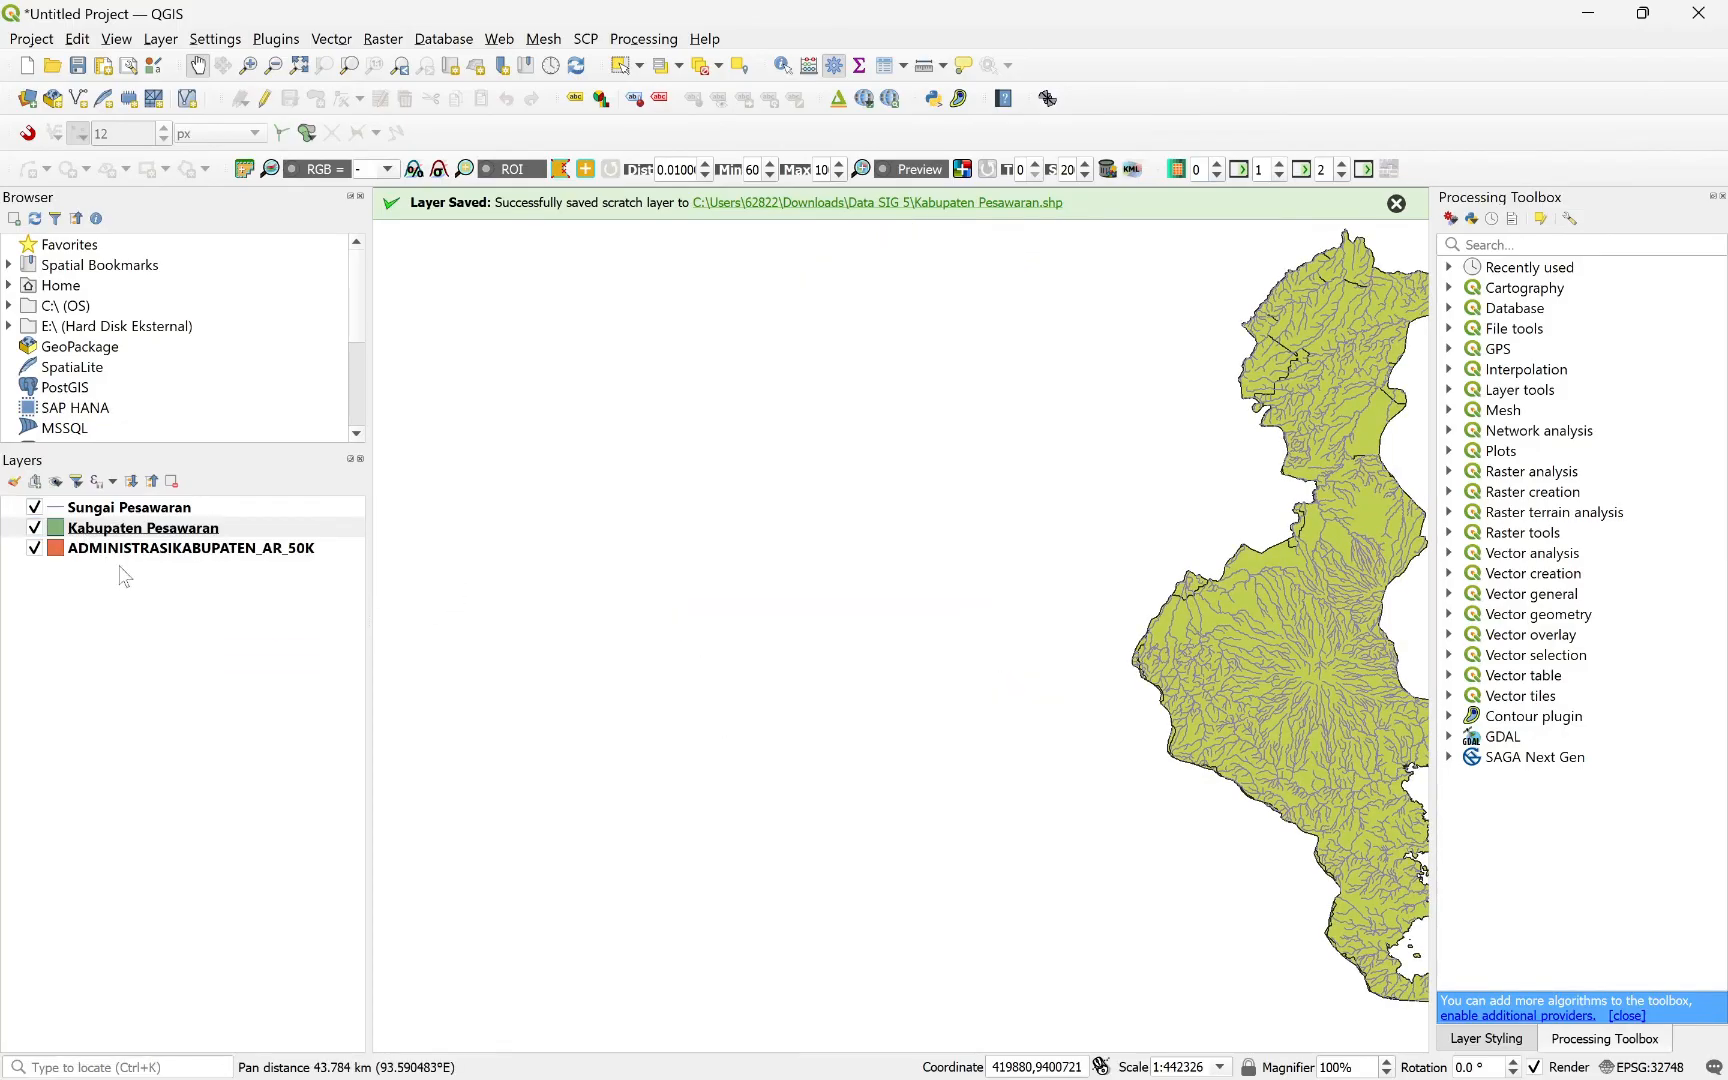
# Remove the original ADMINISTRASIKABUPATEN_AR_50K layer from the project.
pyautogui.click(128, 549)
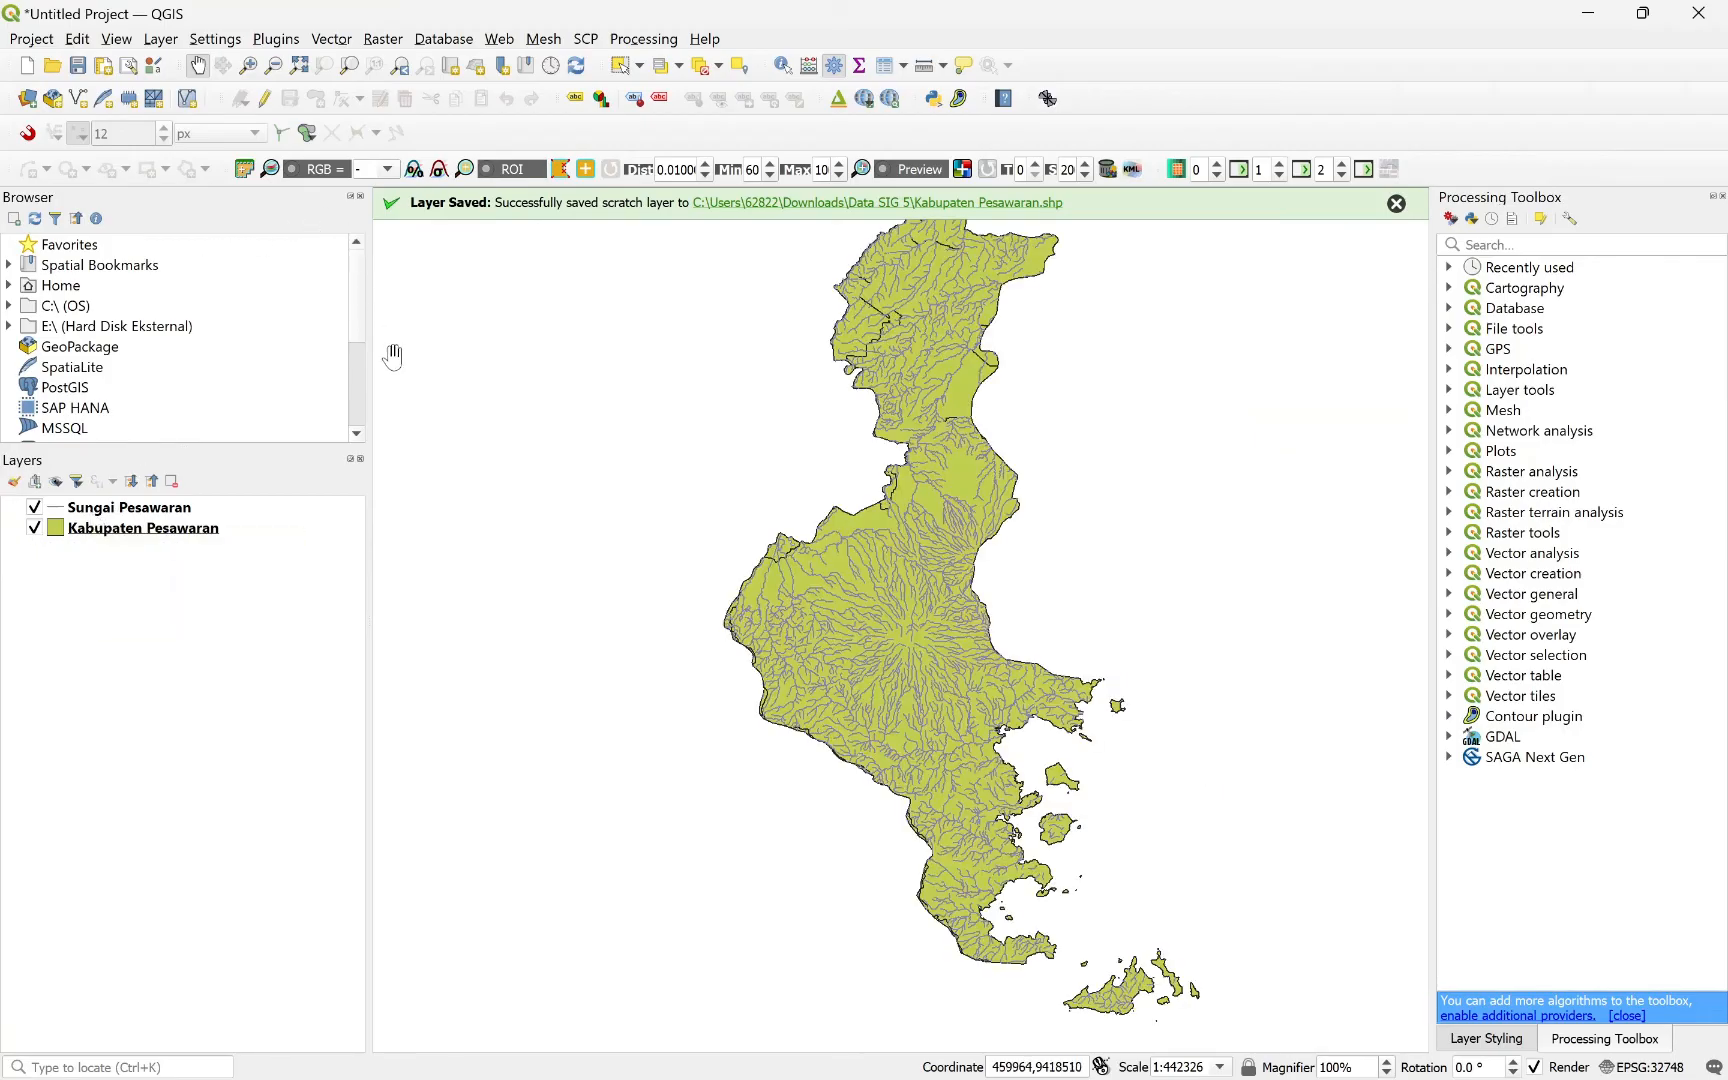
# Set up a Buffer of the Sungai Pesawaran layer with a distance of 250 meters.
pyautogui.click(331, 40)
pyautogui.moveTo(371, 118)
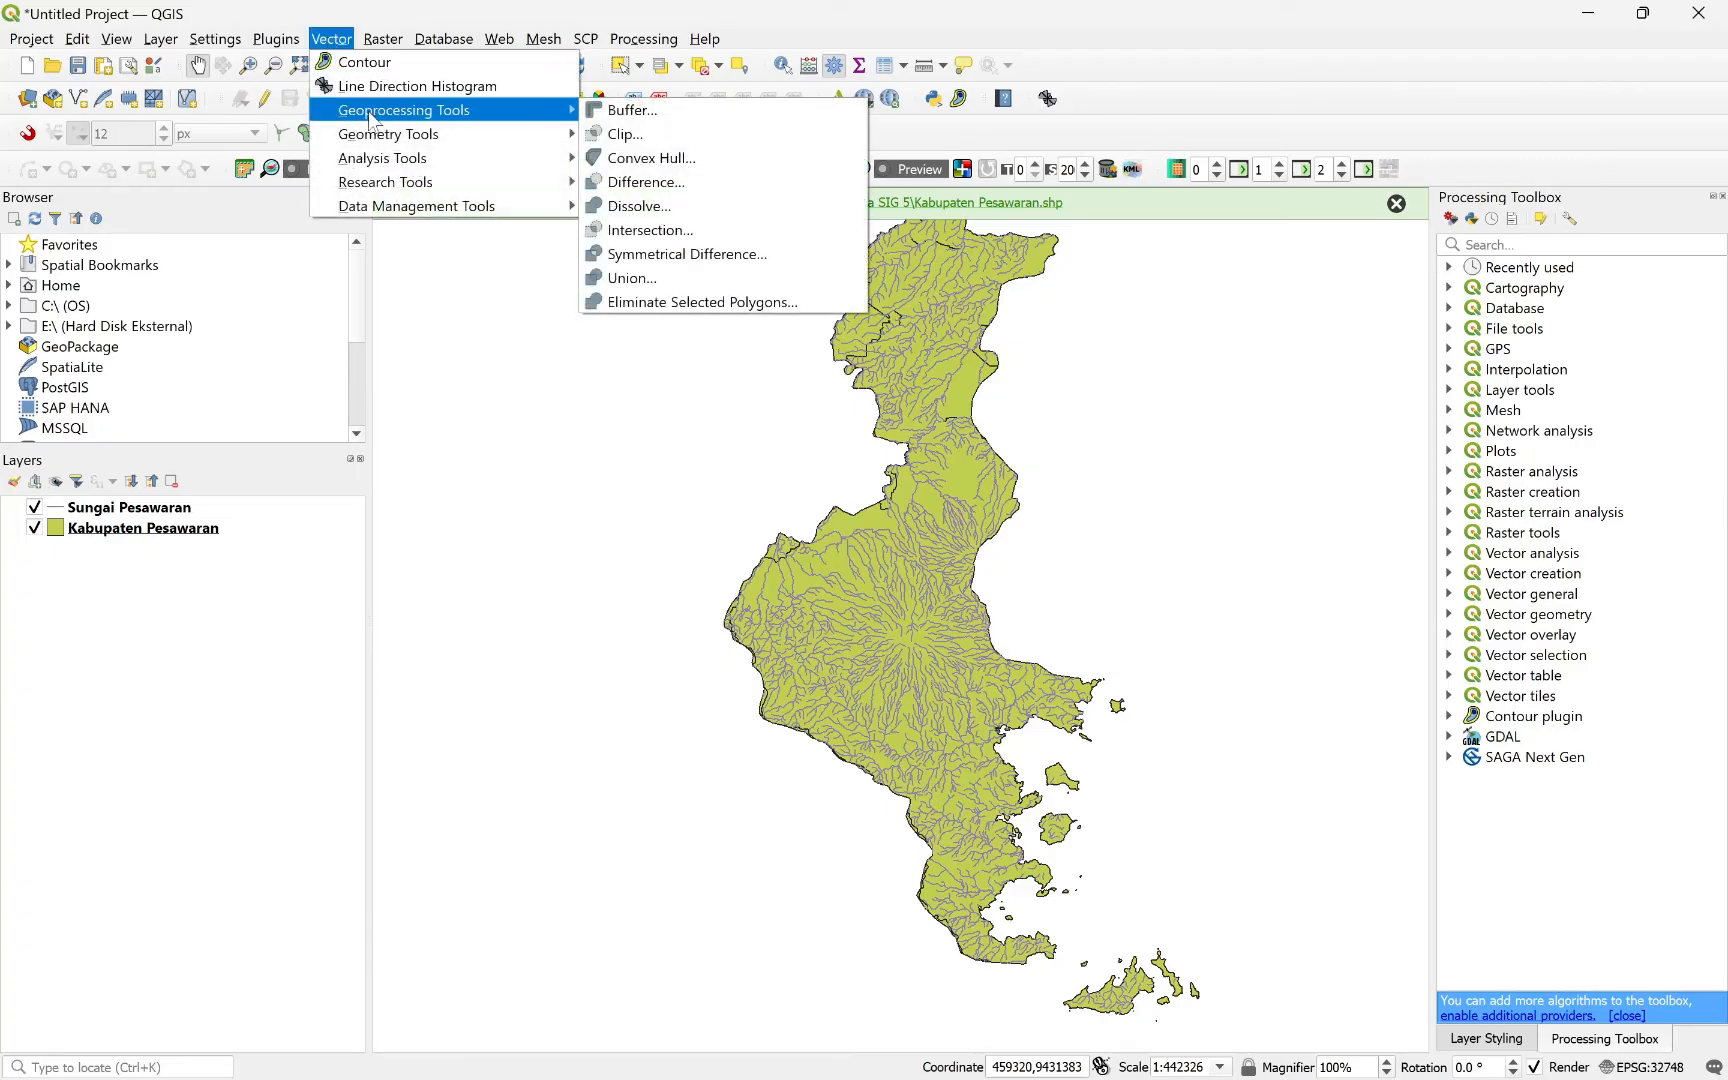
pyautogui.click(630, 111)
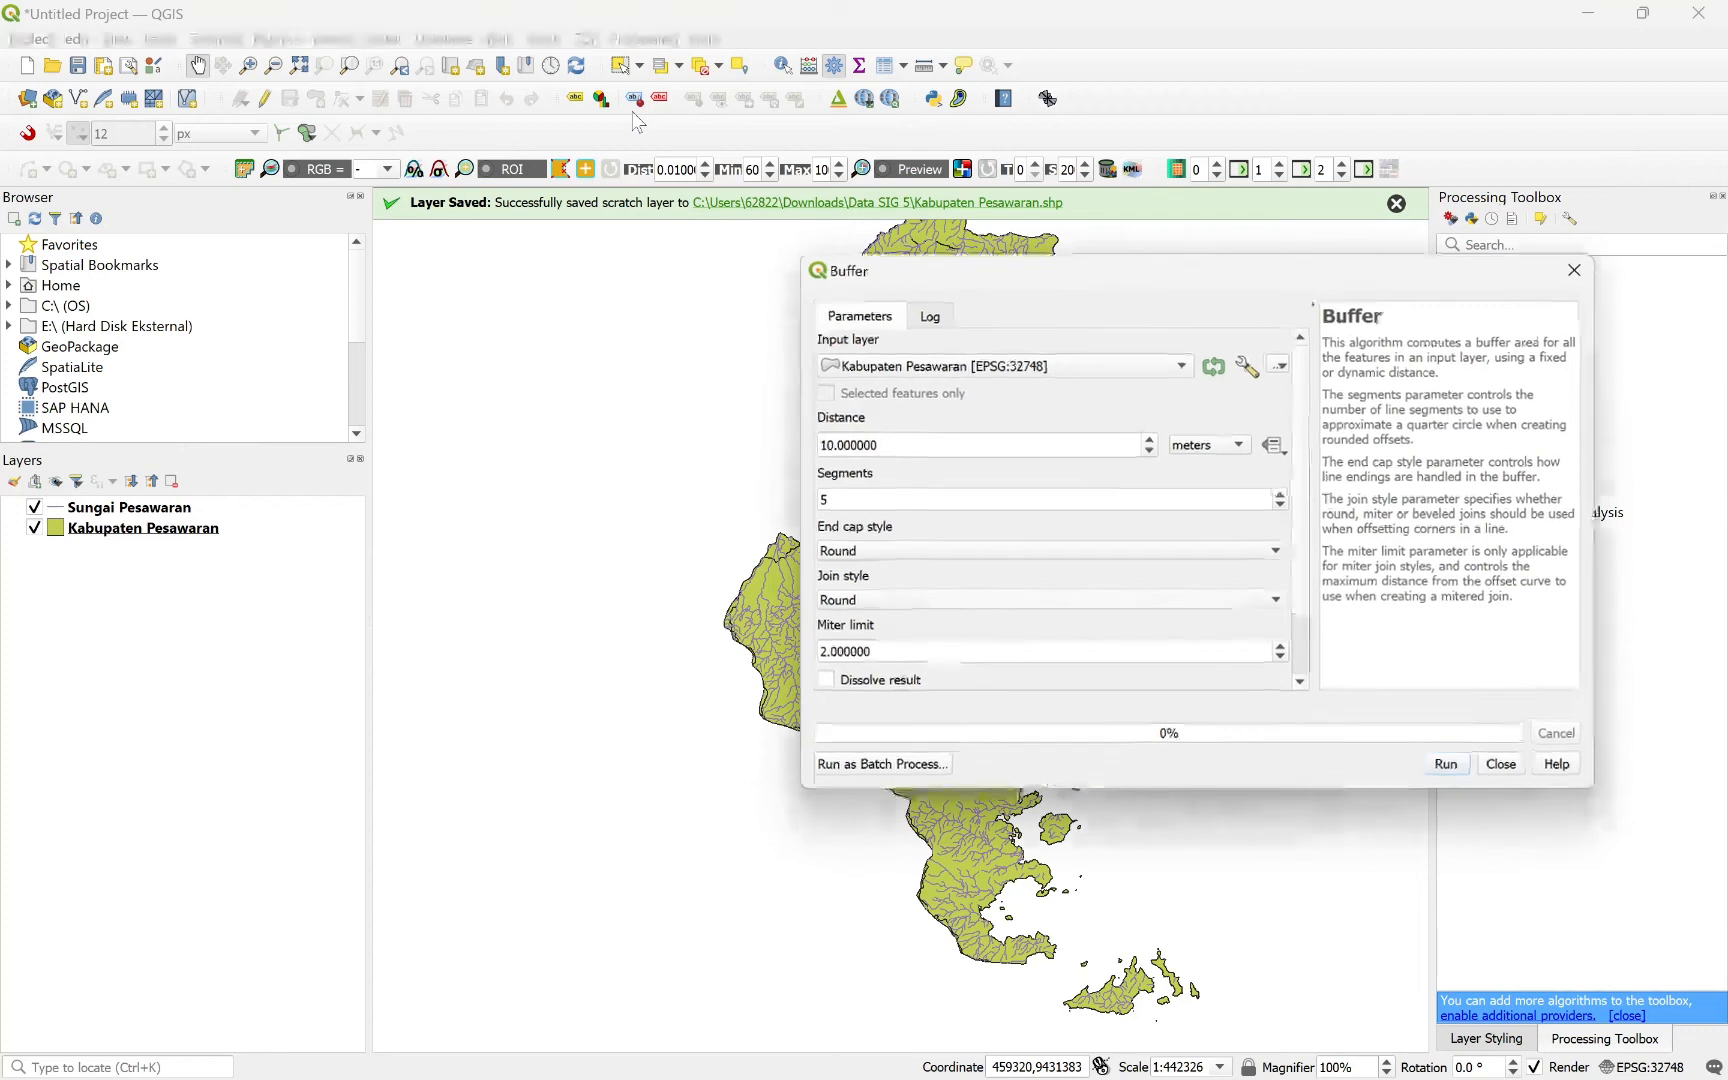
pyautogui.click(876, 377)
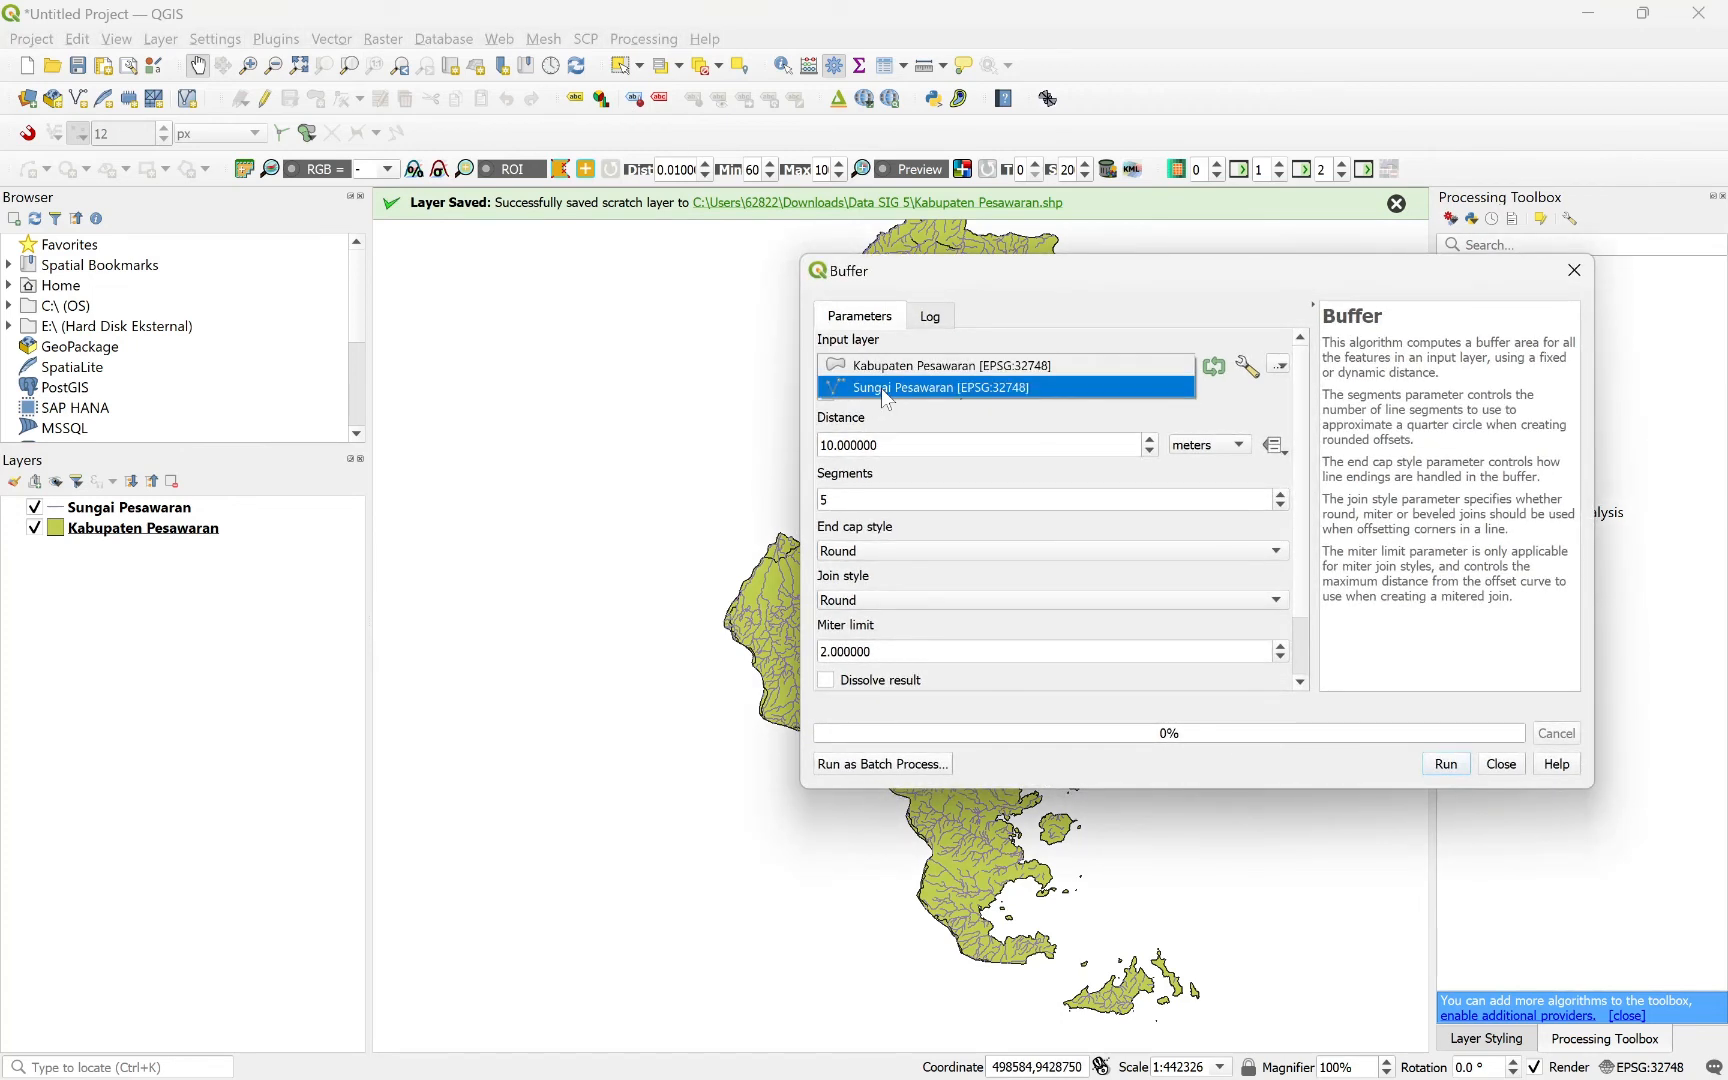
pyautogui.click(883, 390)
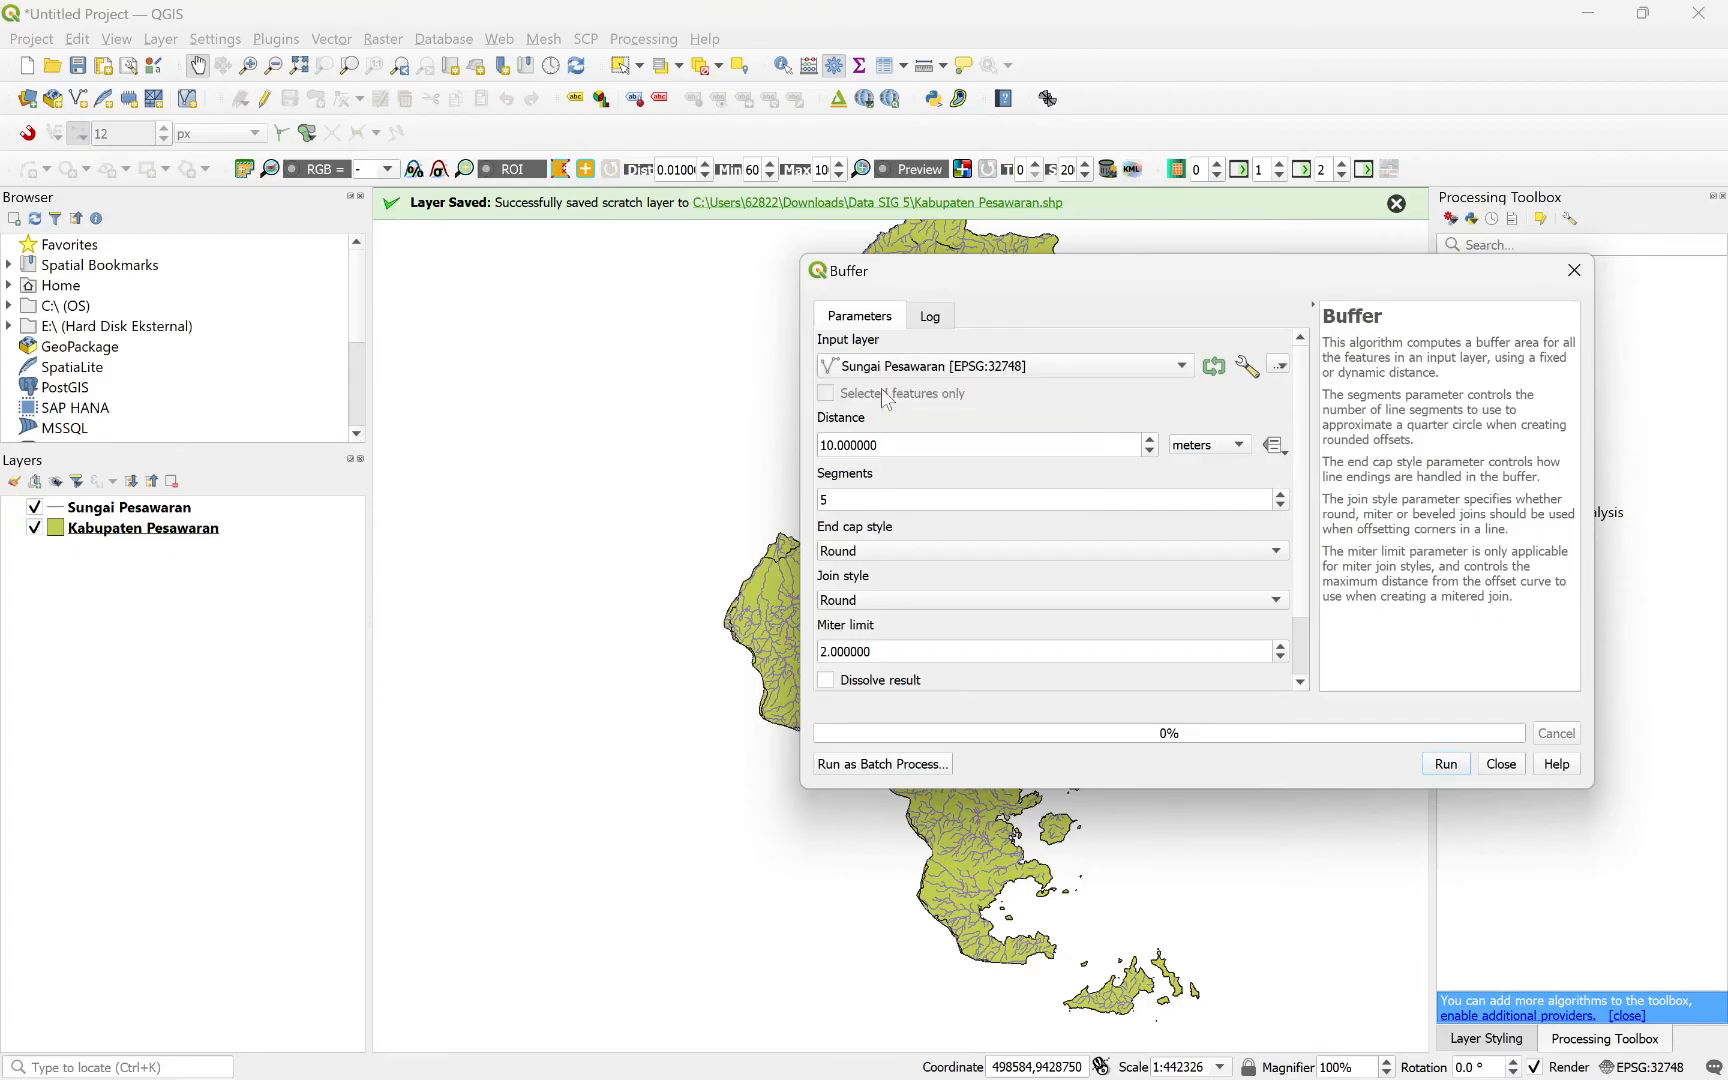
pyautogui.click(1201, 448)
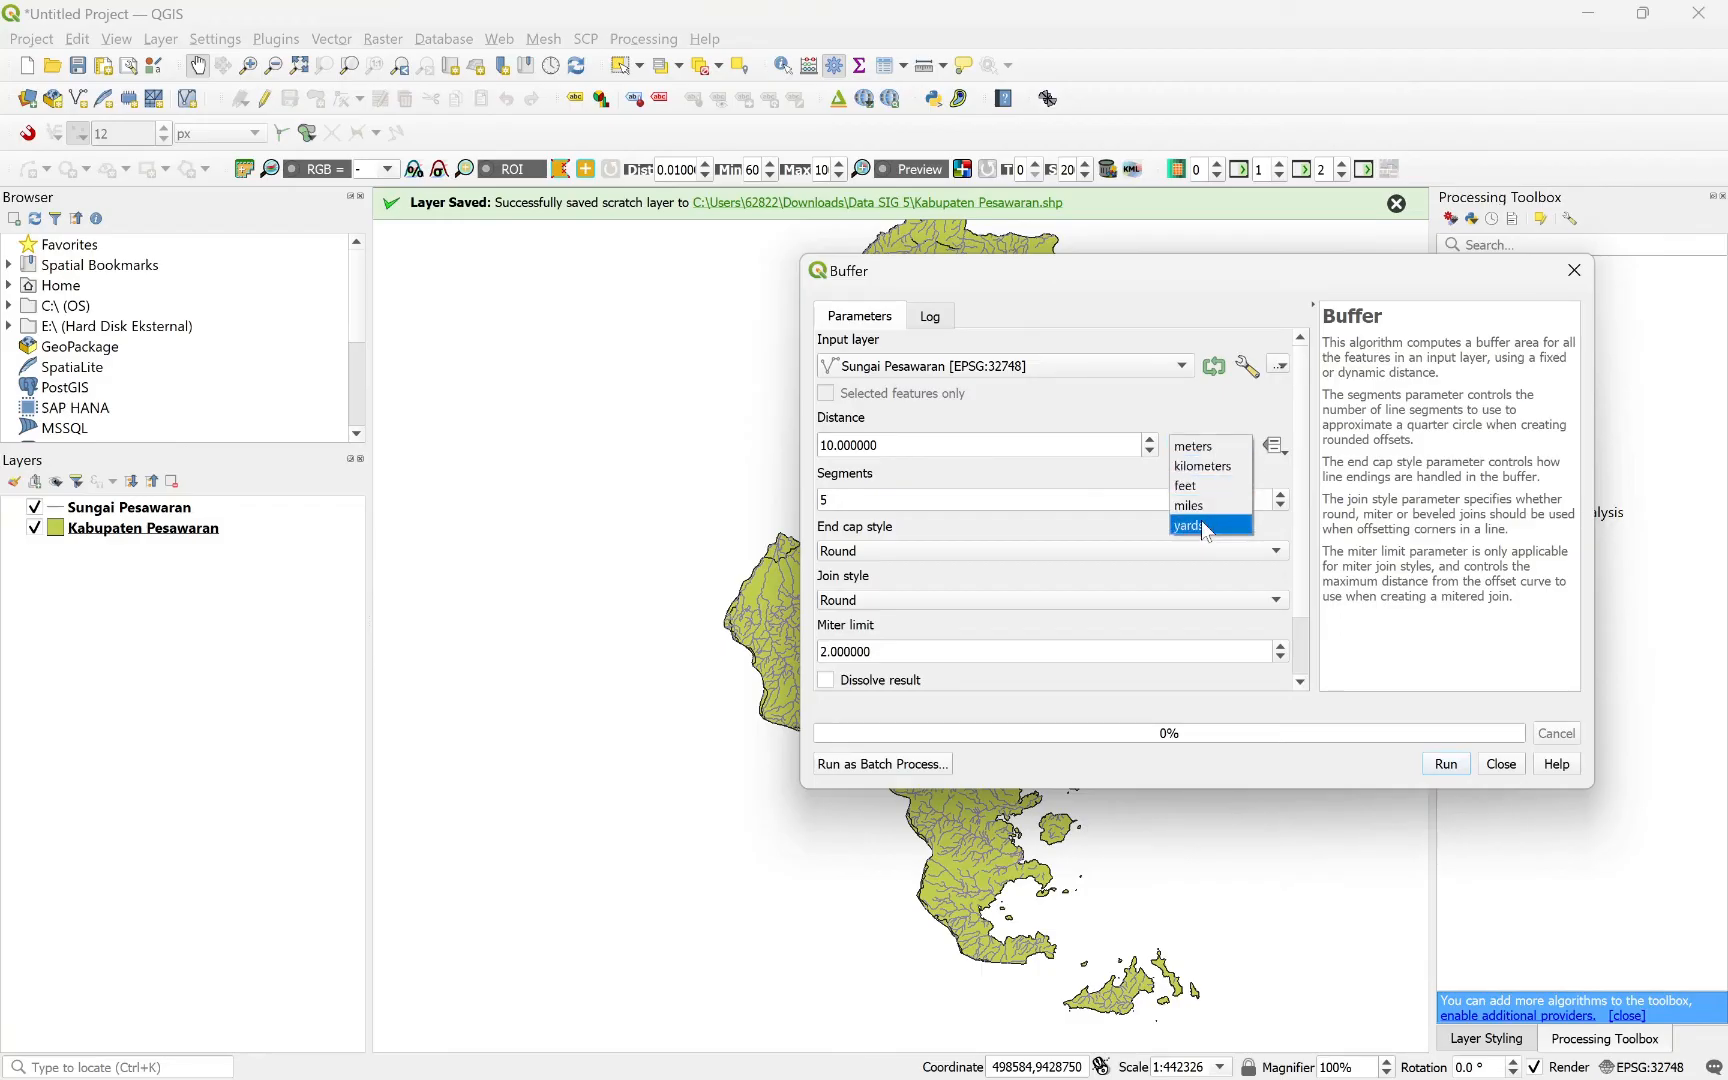
pyautogui.click(1201, 451)
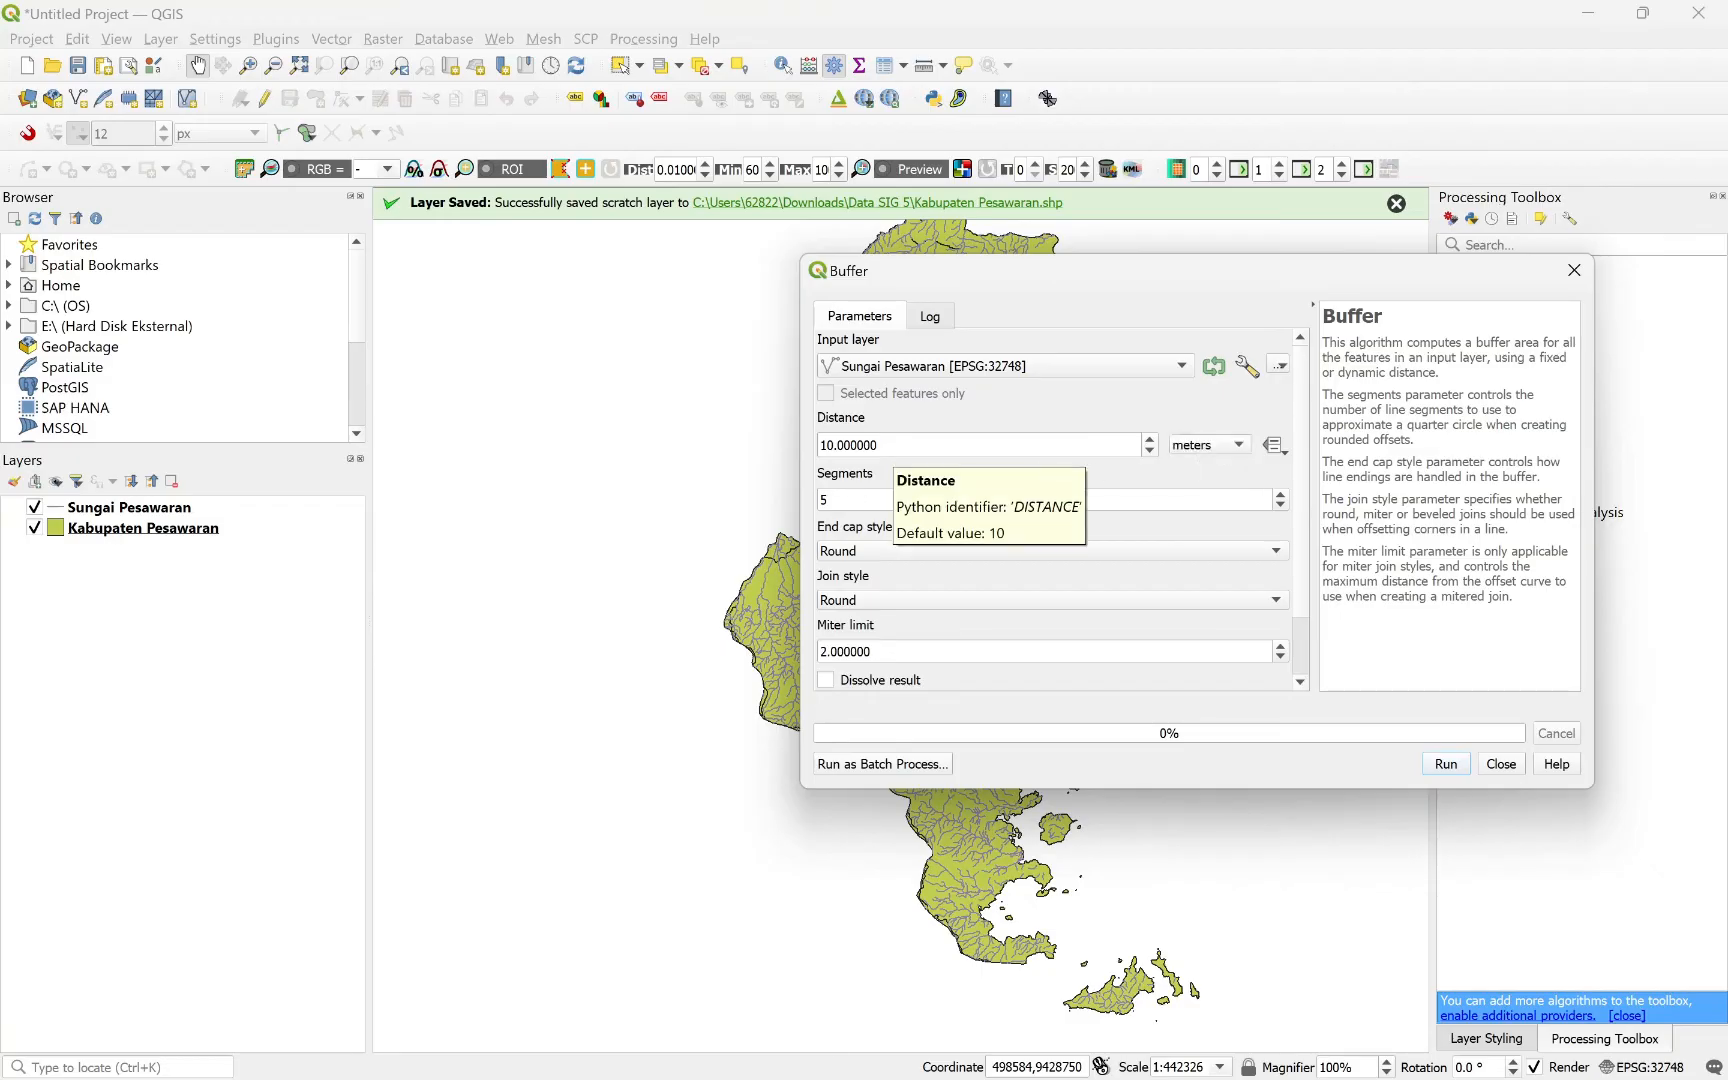
pyautogui.moveTo(891, 446); pyautogui.dragTo(768, 445)
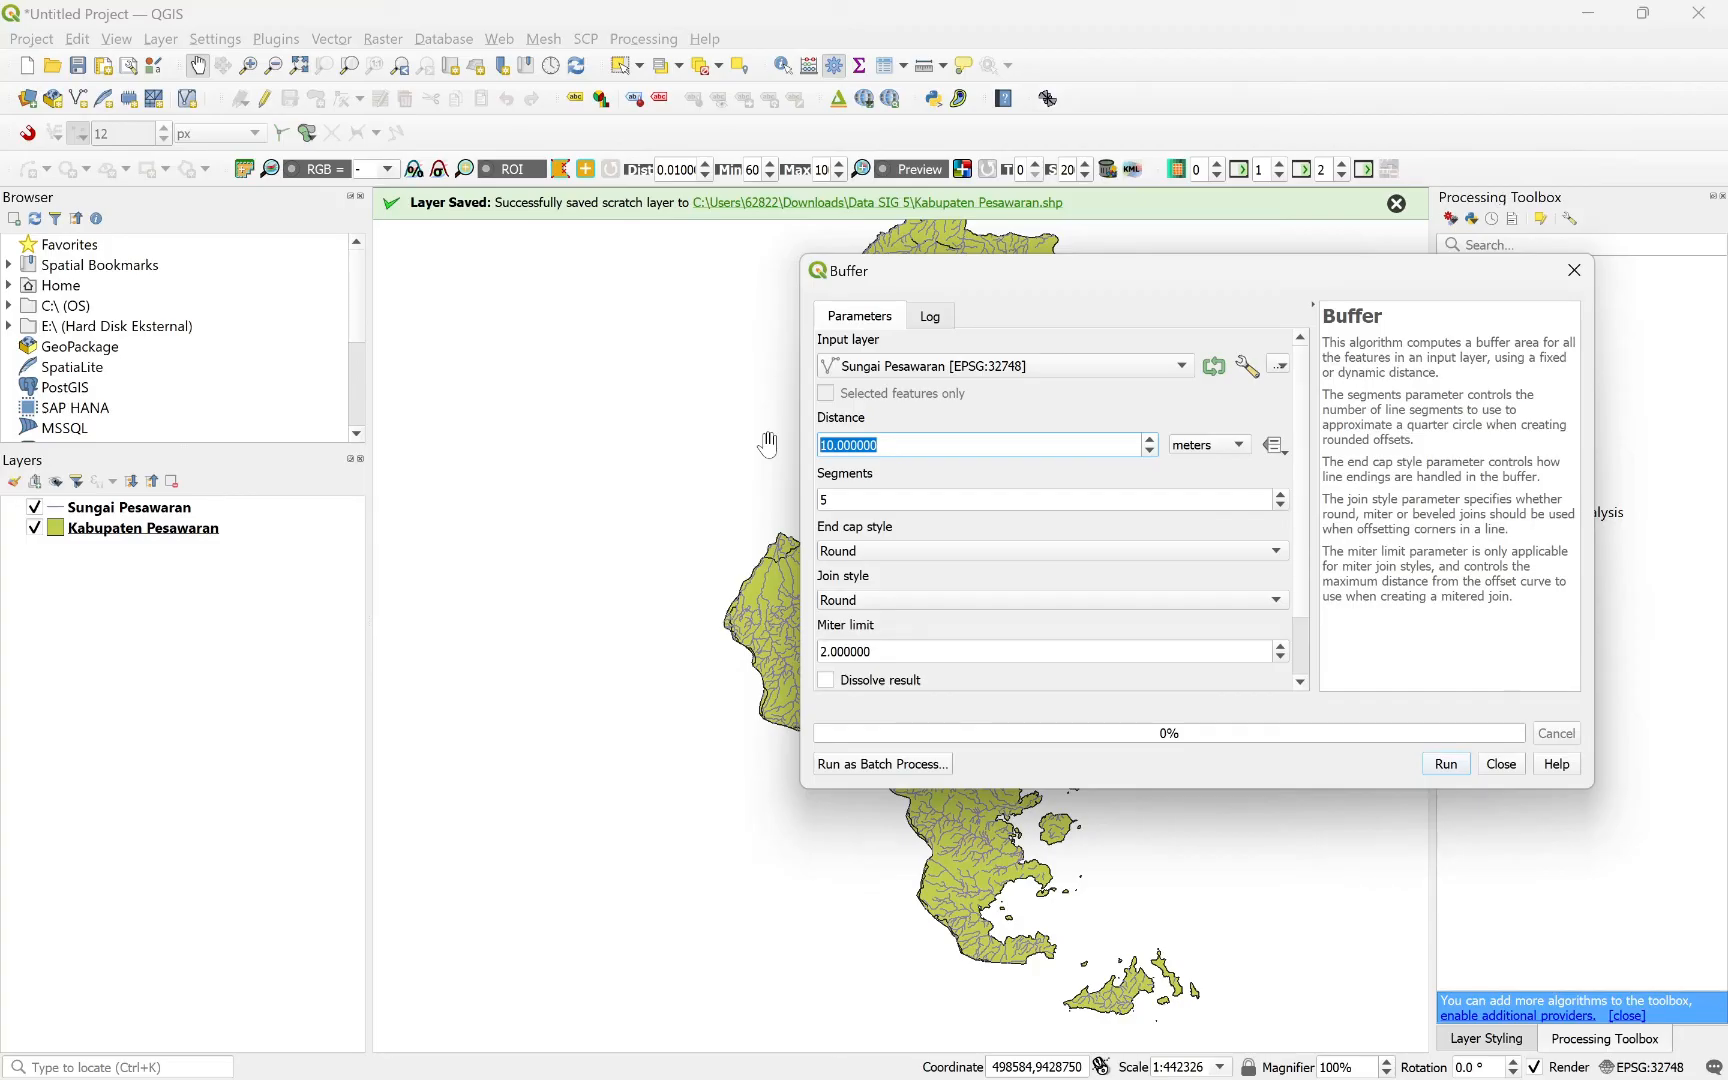
pyautogui.write('250')
# Enable dissolving of the buffer result and run the algorithm with a temporary layer as output.
pyautogui.scroll(-1, 1308, 570)
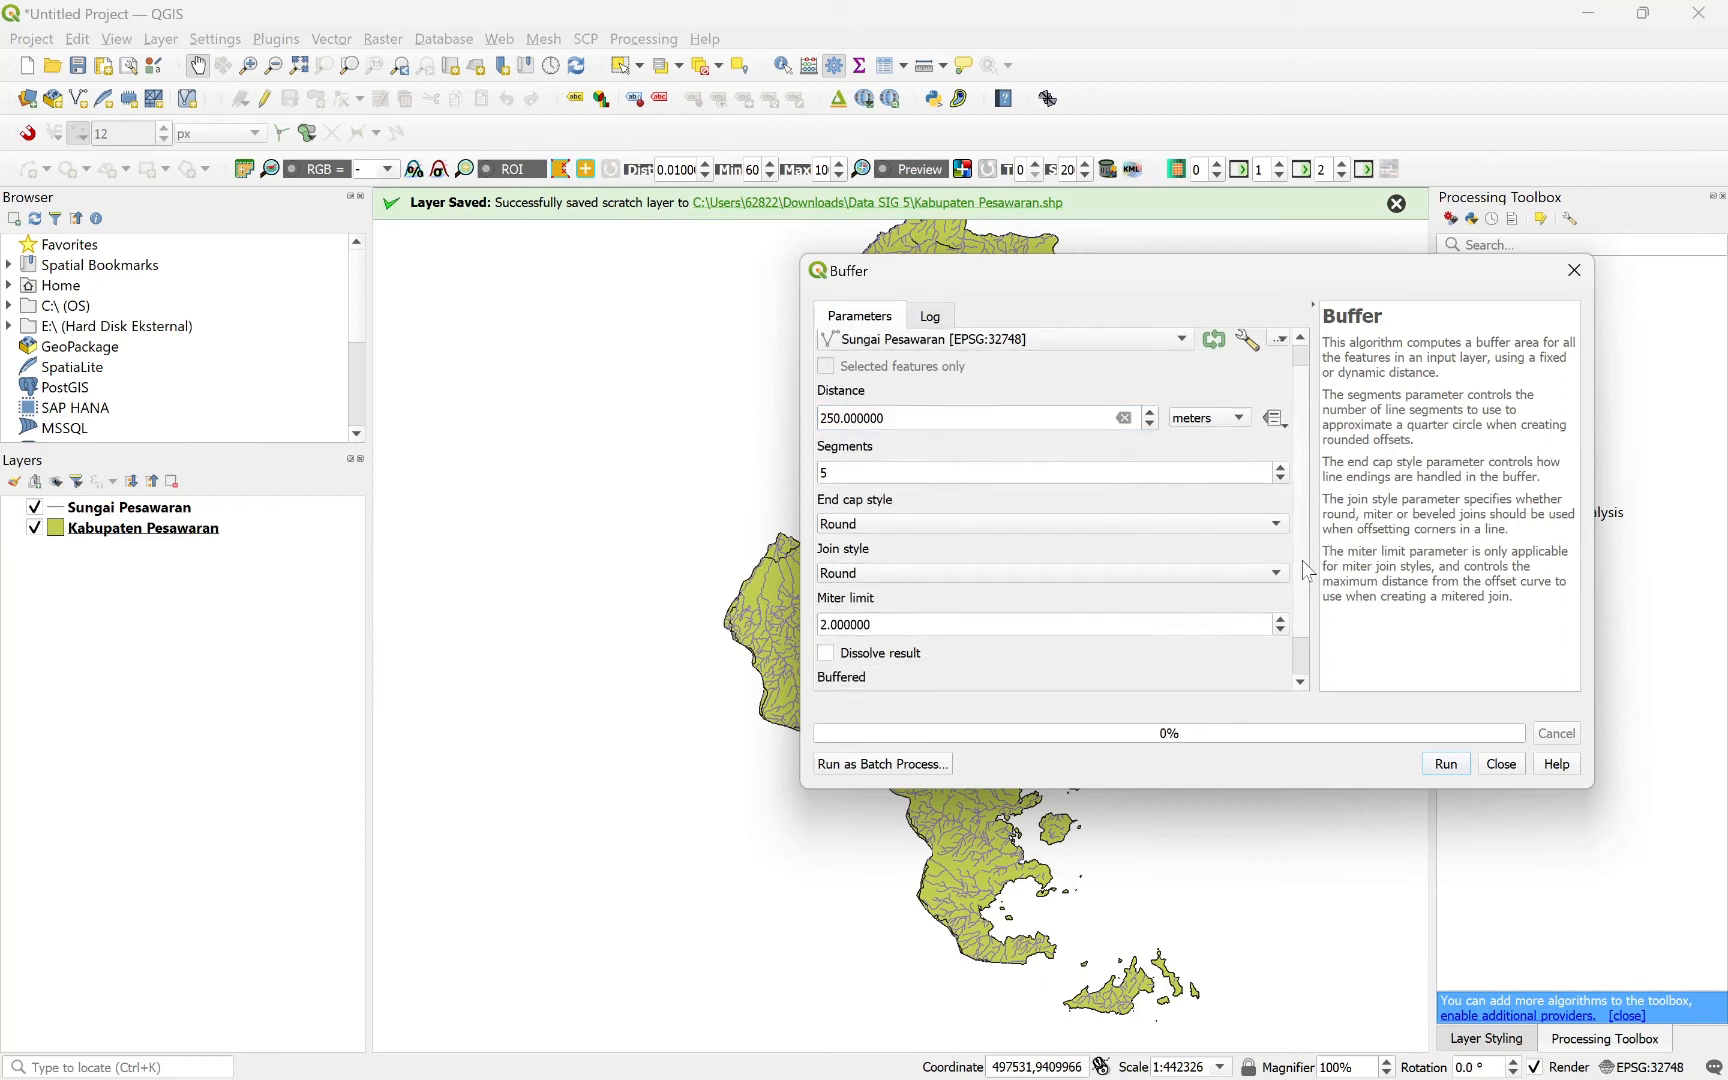
pyautogui.scroll(-1, 1308, 570)
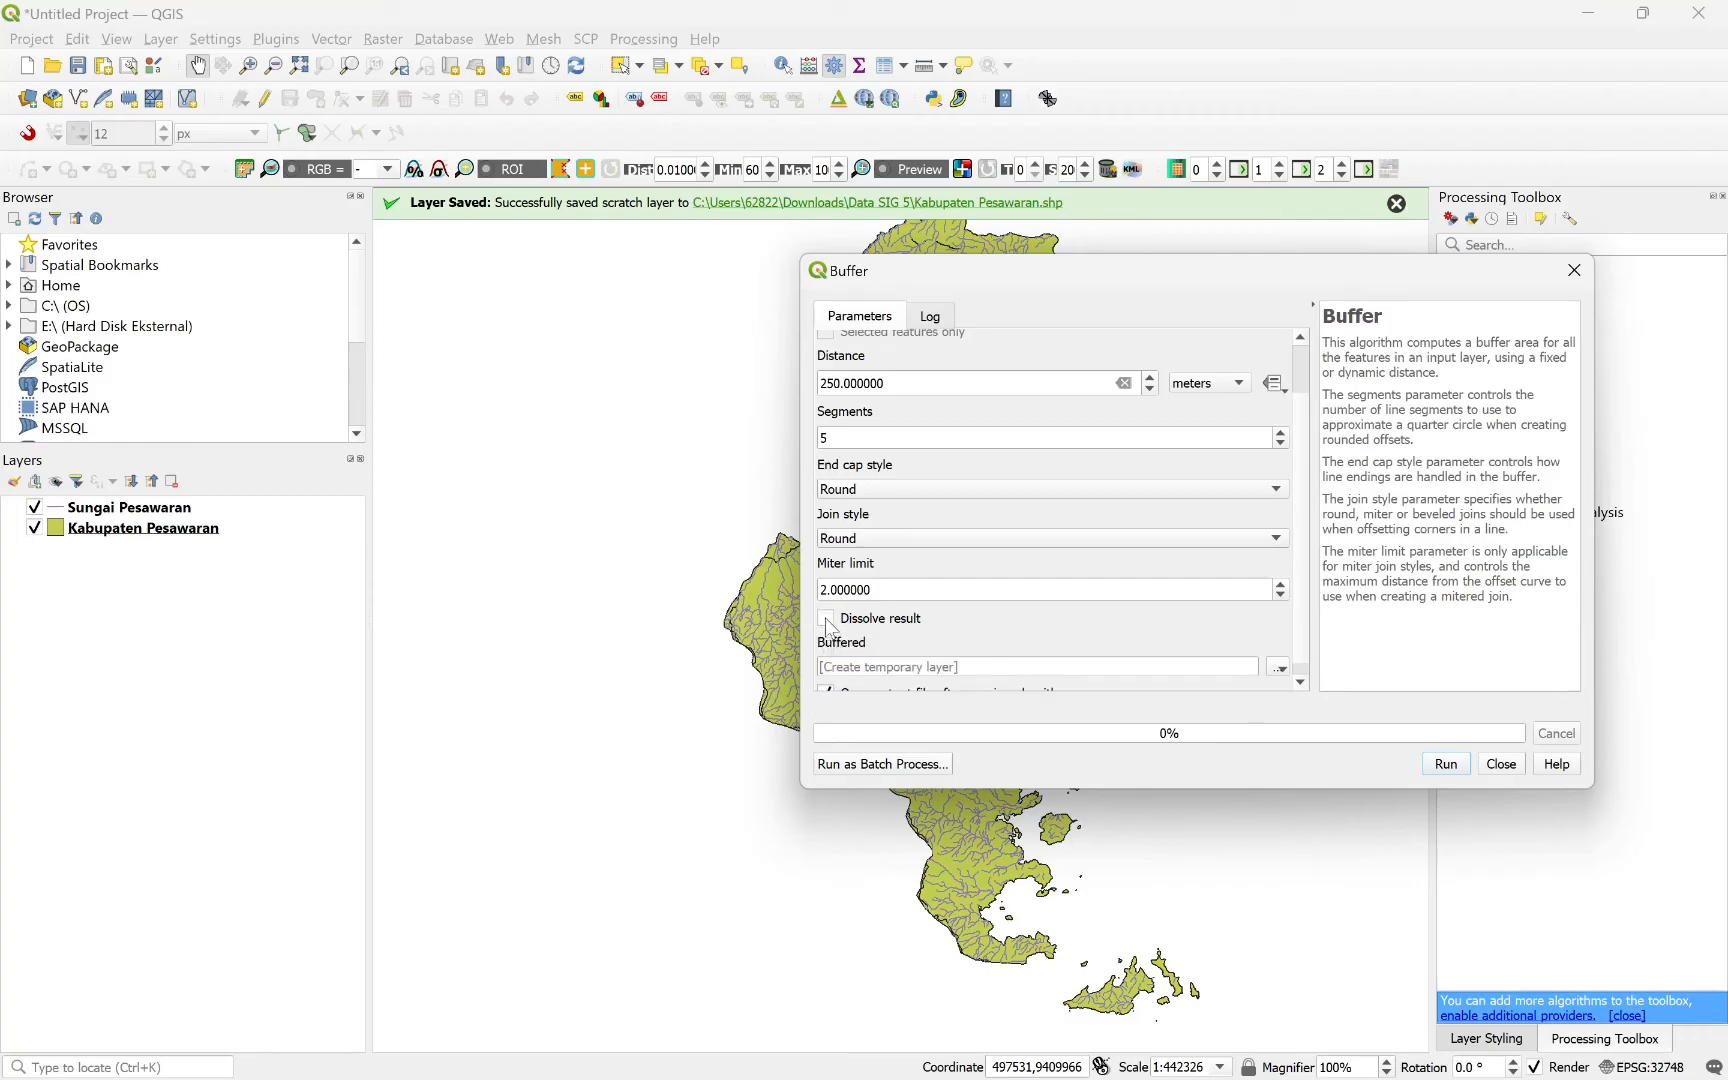
pyautogui.click(827, 620)
pyautogui.scroll(-1, 1305, 672)
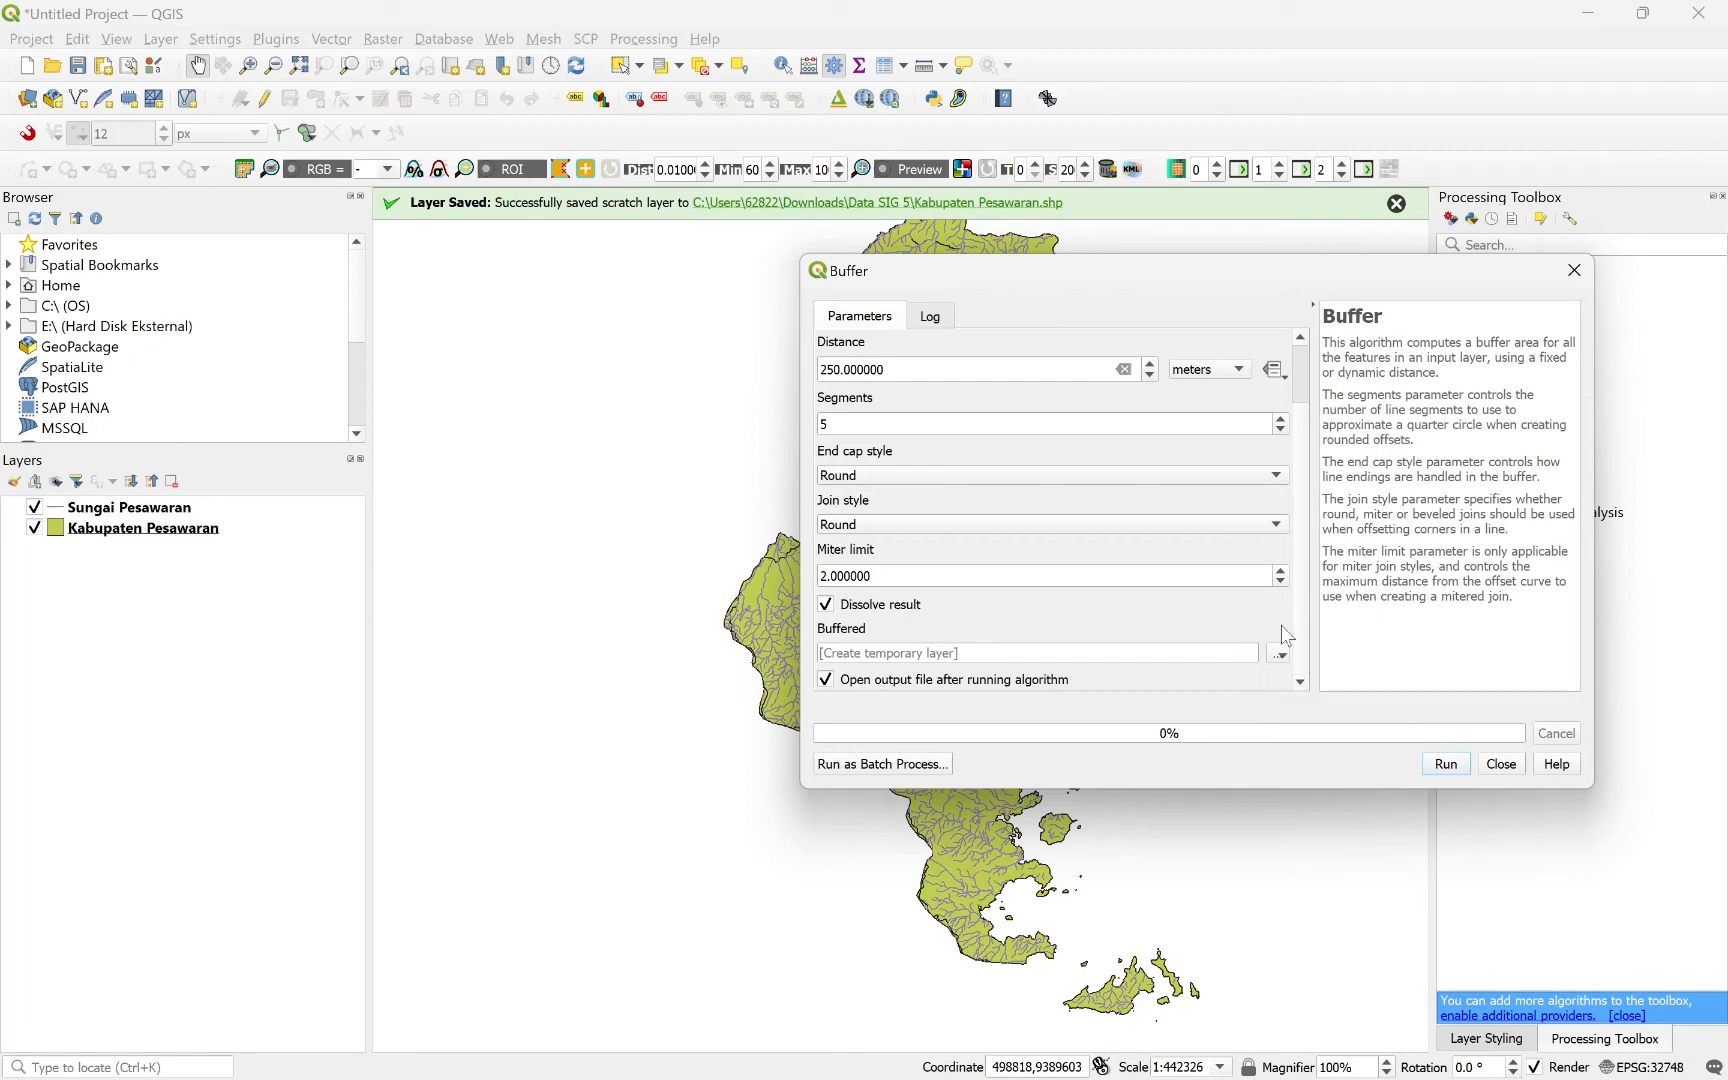
pyautogui.click(1444, 766)
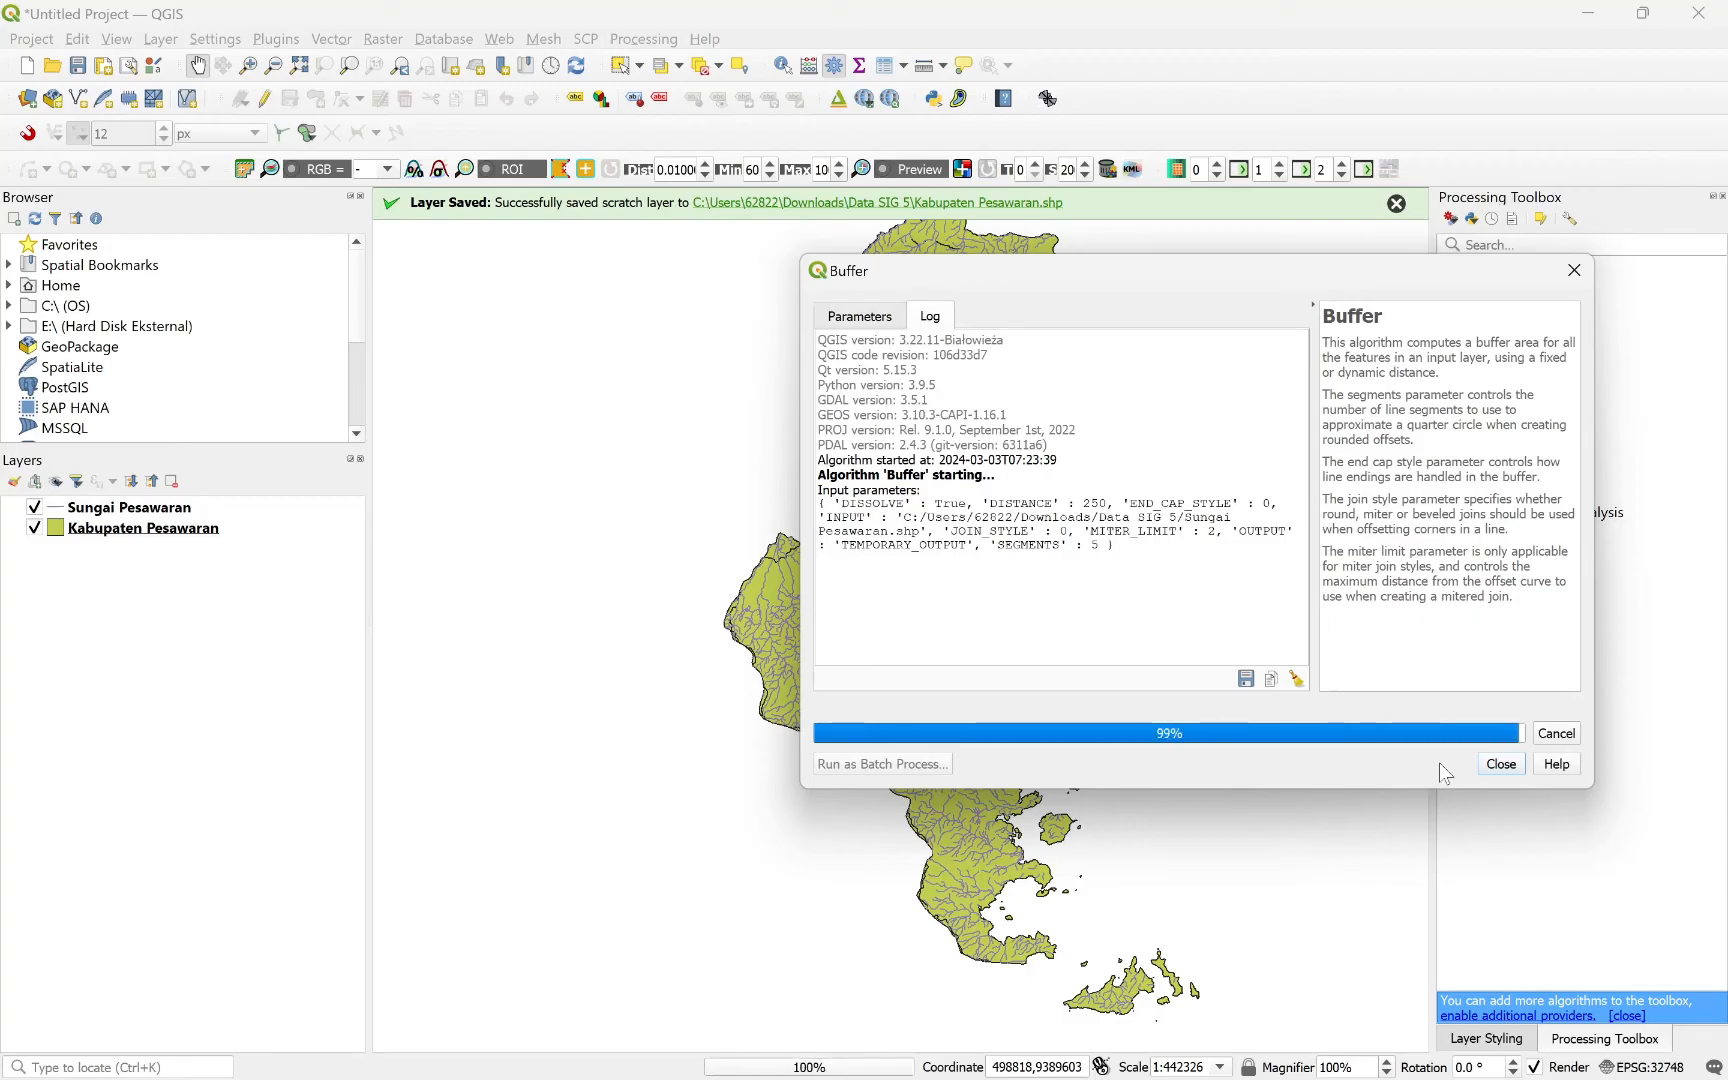
pyautogui.click(1500, 765)
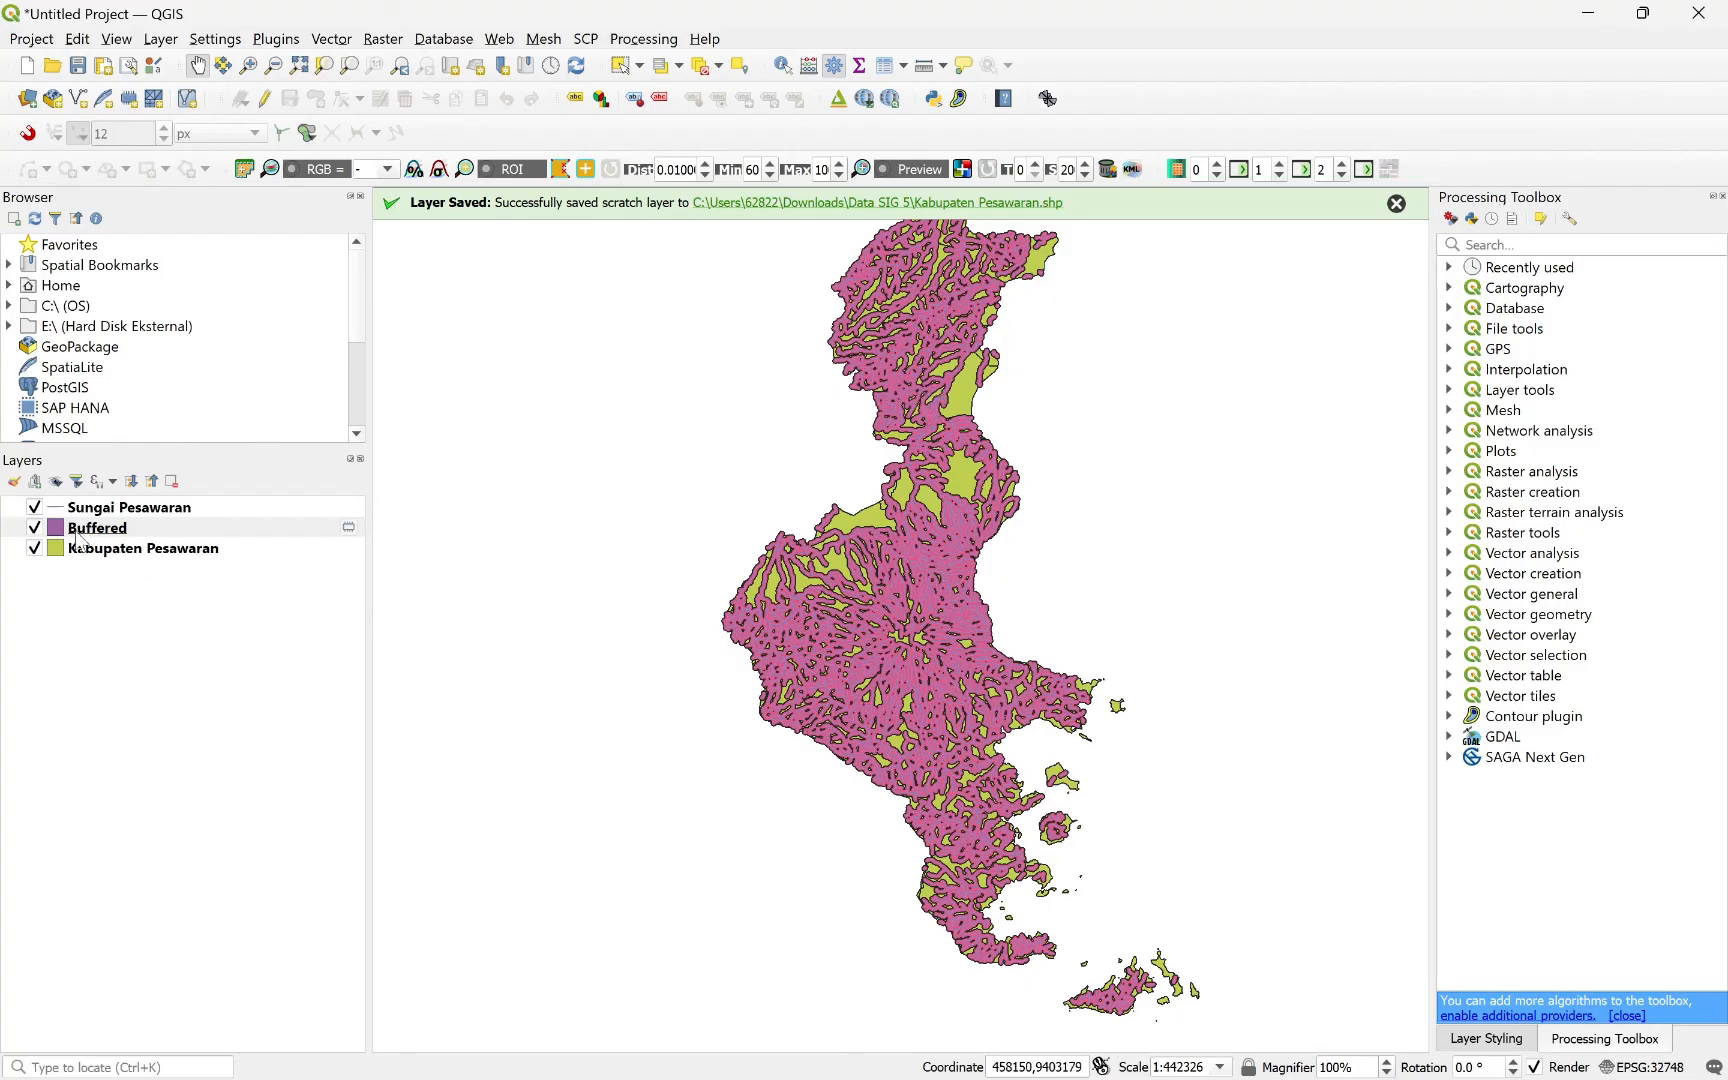
# Examine the dissolved buffer zones along the rivers at several places in the central and northern regency.
pyautogui.moveTo(354, 528)
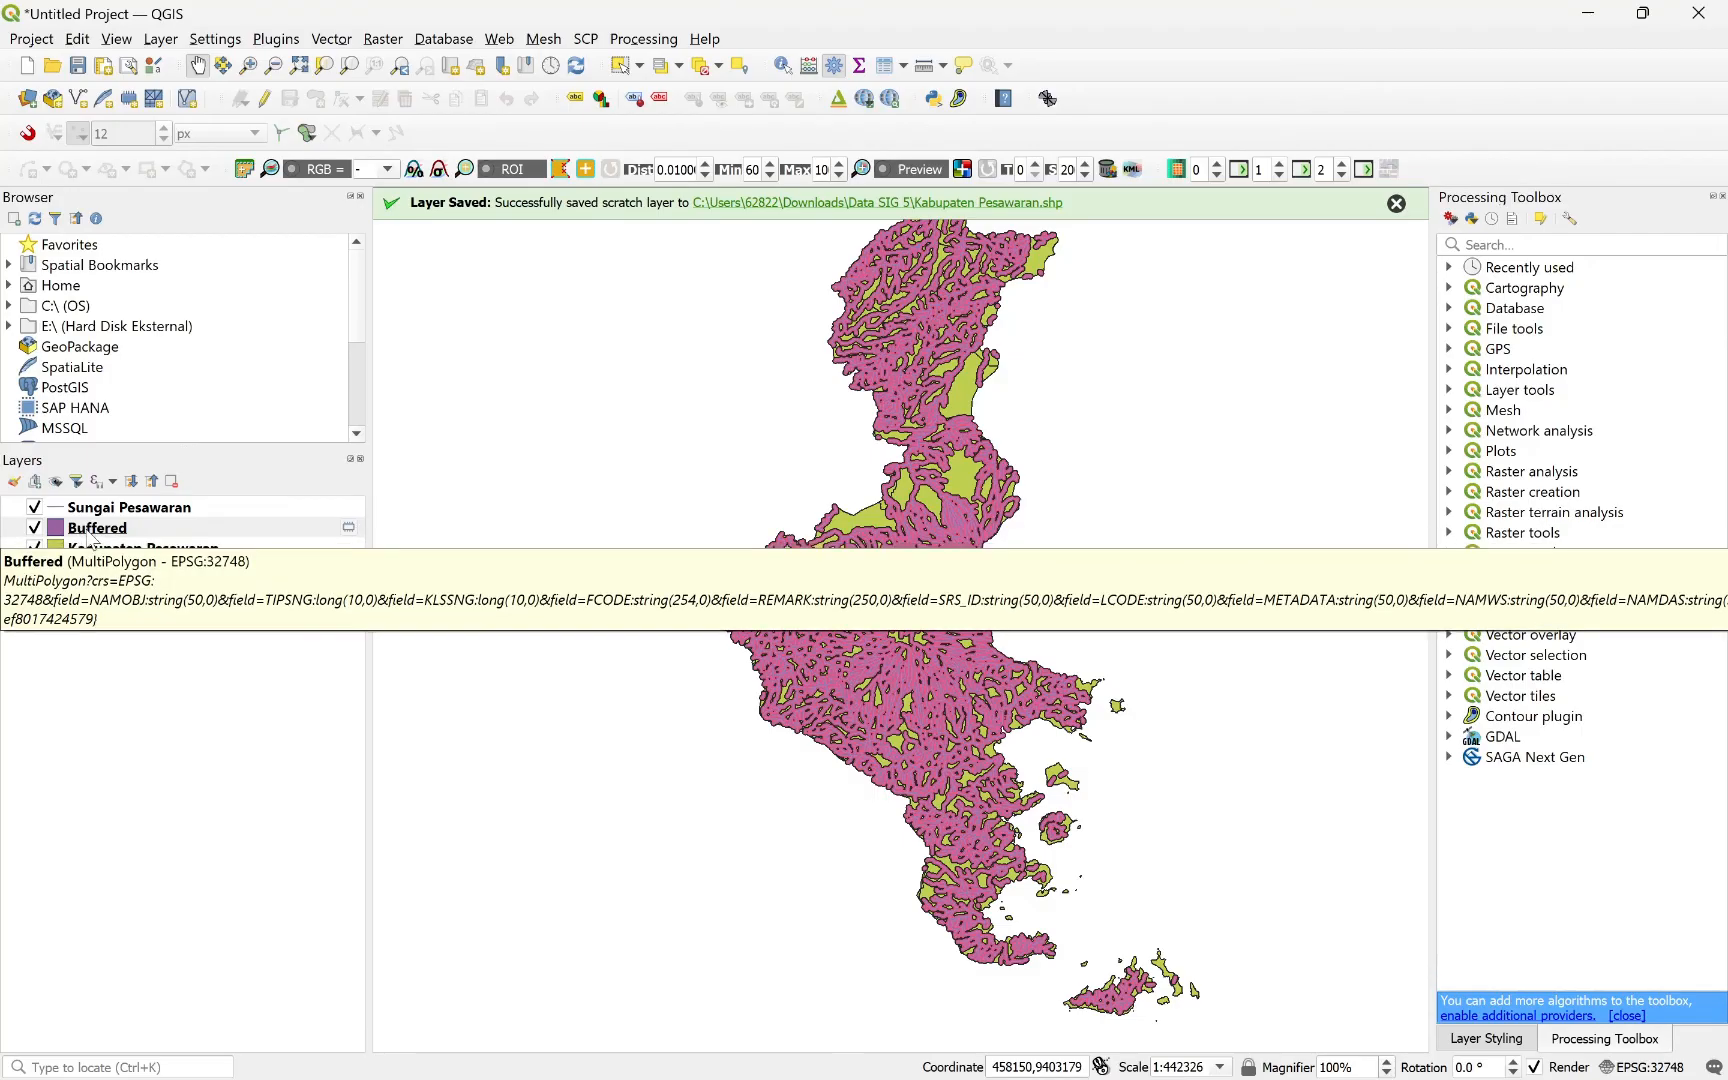
pyautogui.scroll(1, 918, 437)
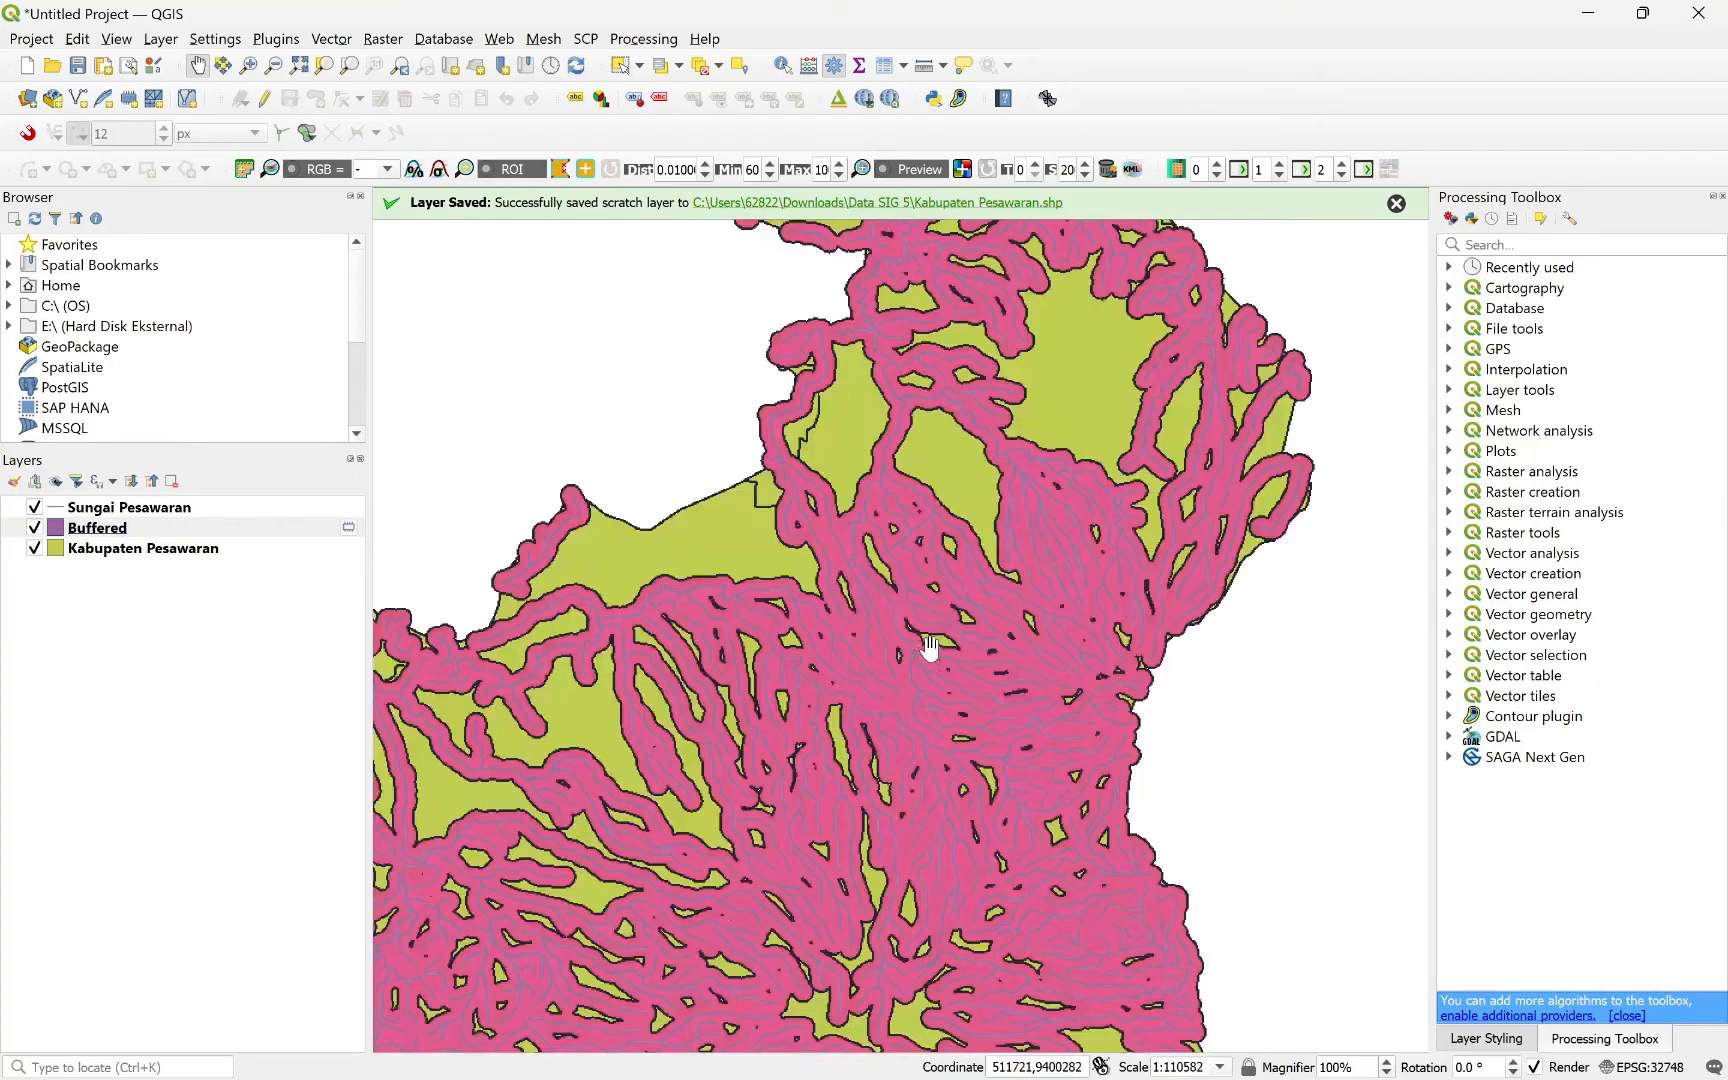
pyautogui.scroll(1, 930, 650)
pyautogui.scroll(1, 897, 515)
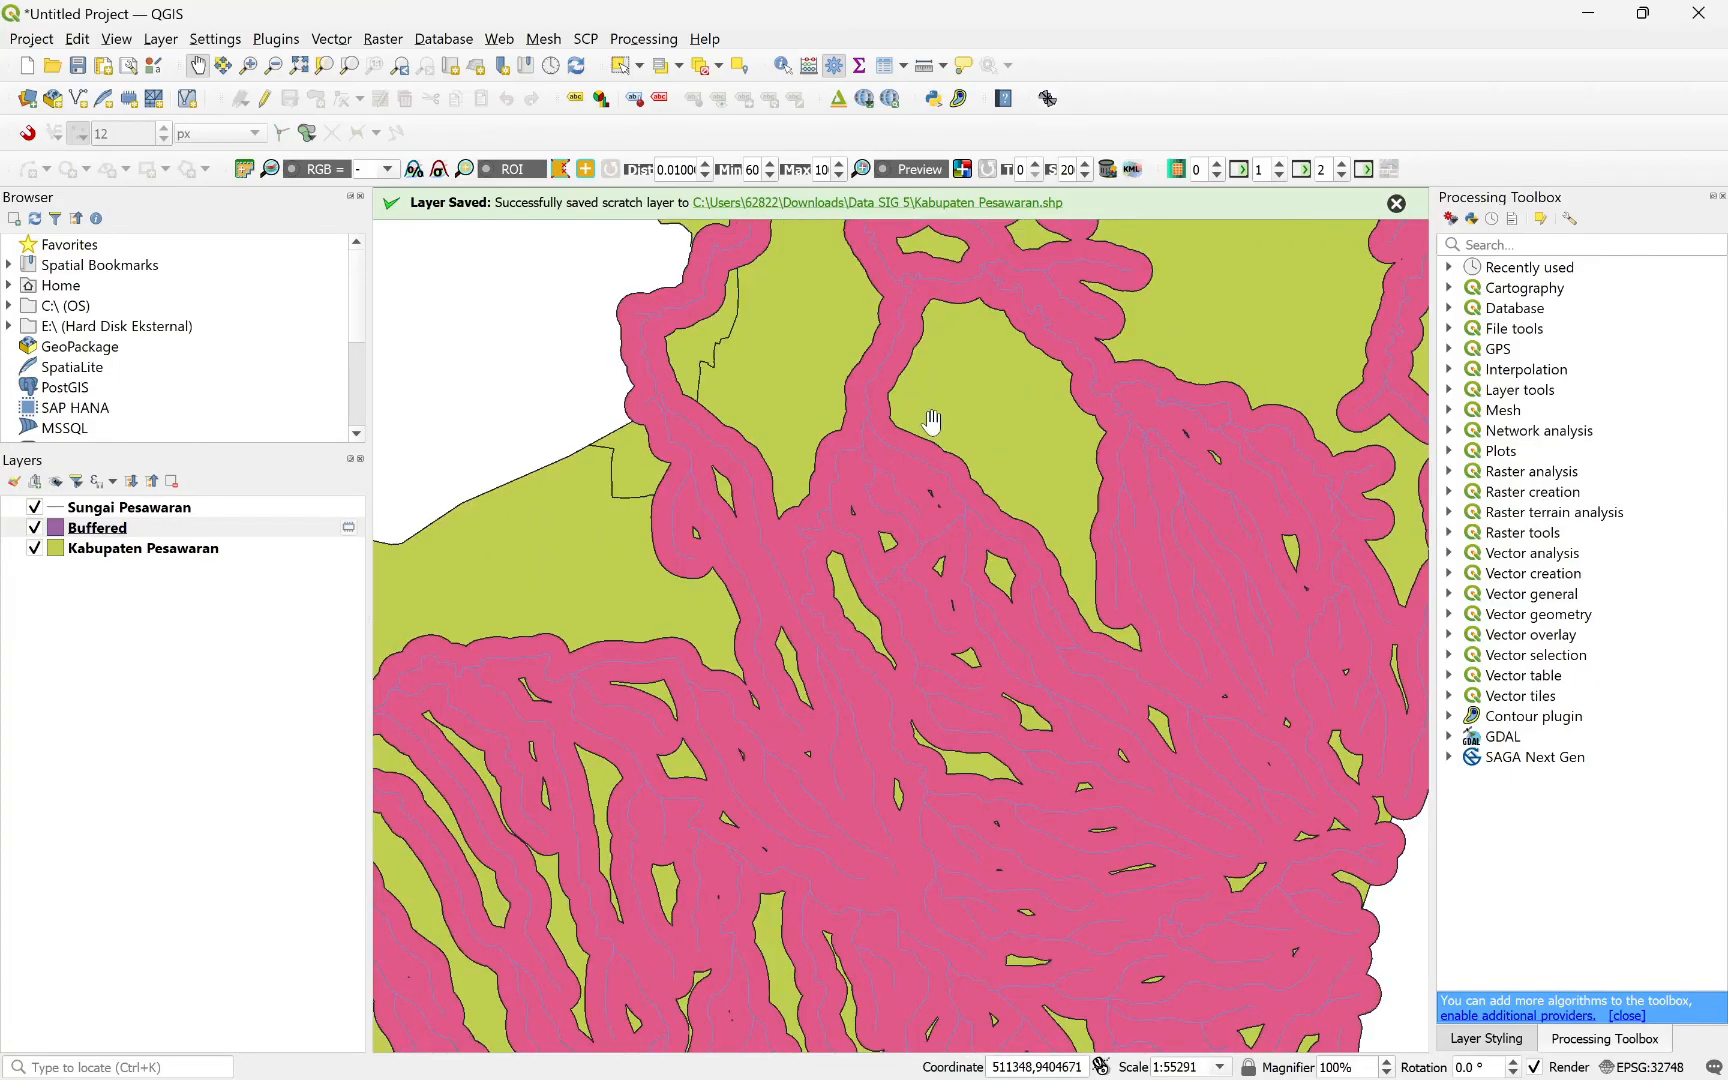
pyautogui.moveTo(887, 436); pyautogui.dragTo(870, 841)
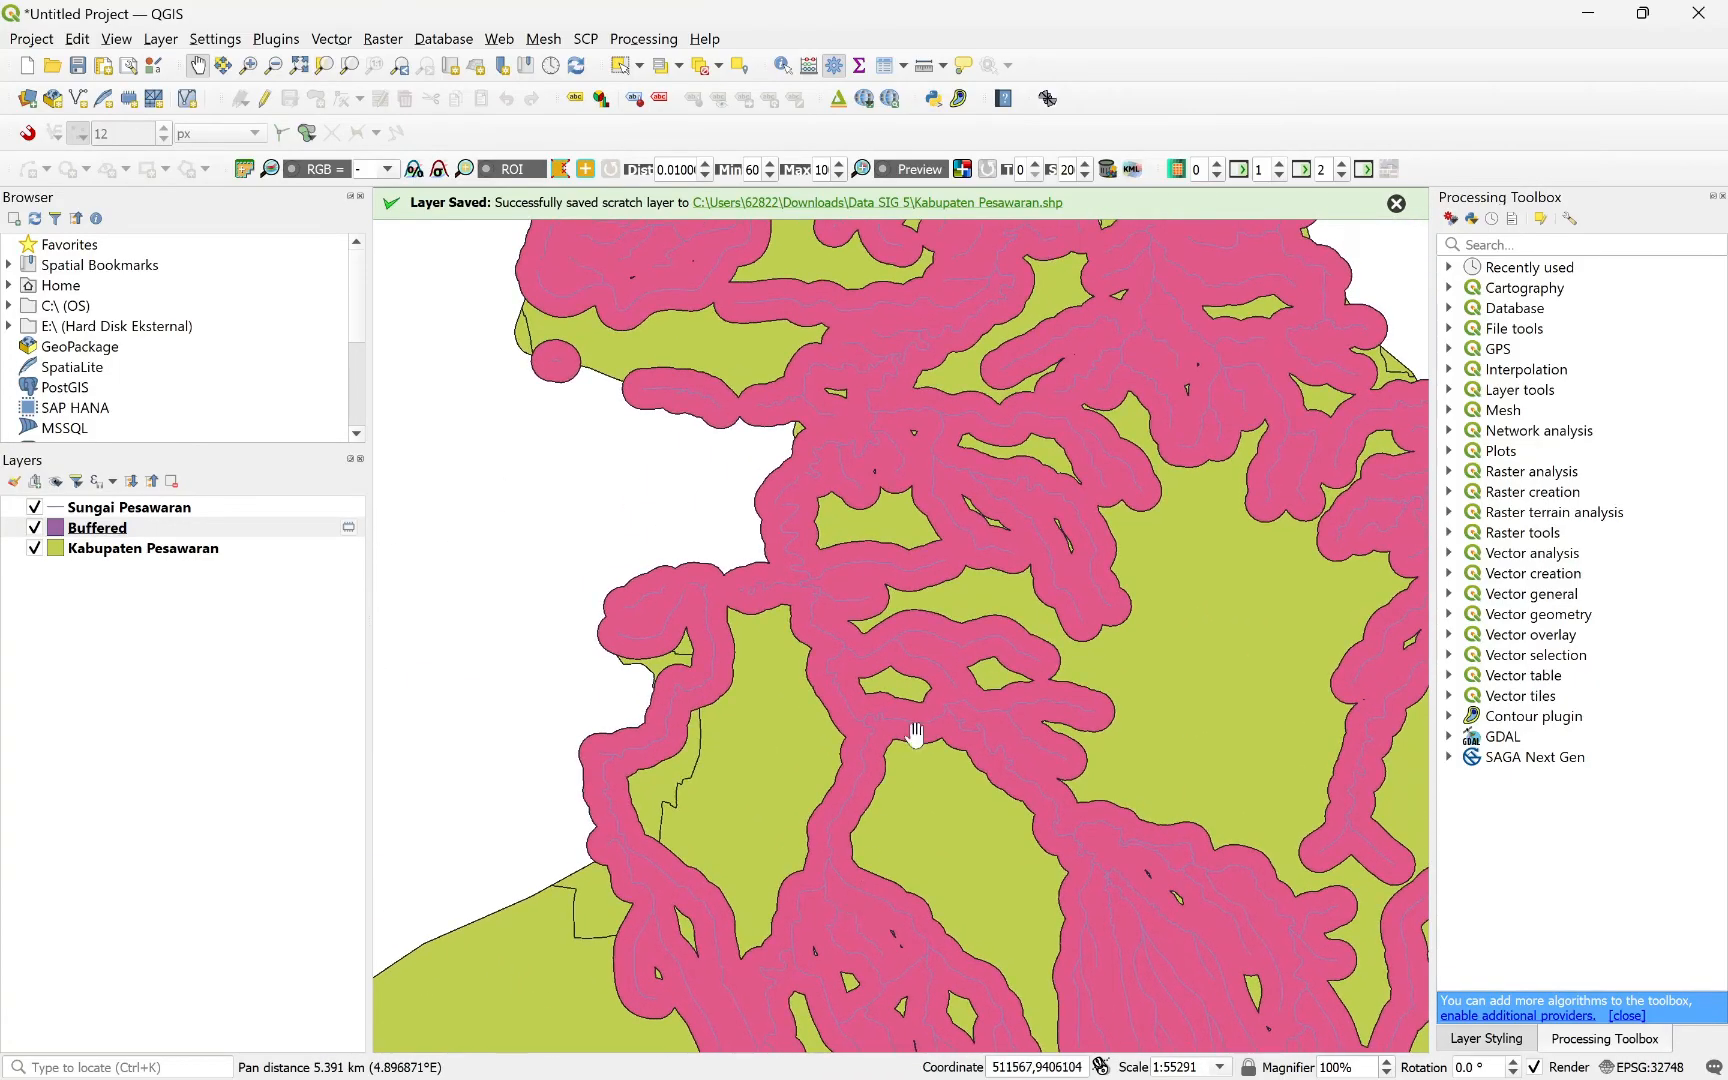
pyautogui.scroll(-1, 999, 509)
pyautogui.scroll(-1, 1034, 437)
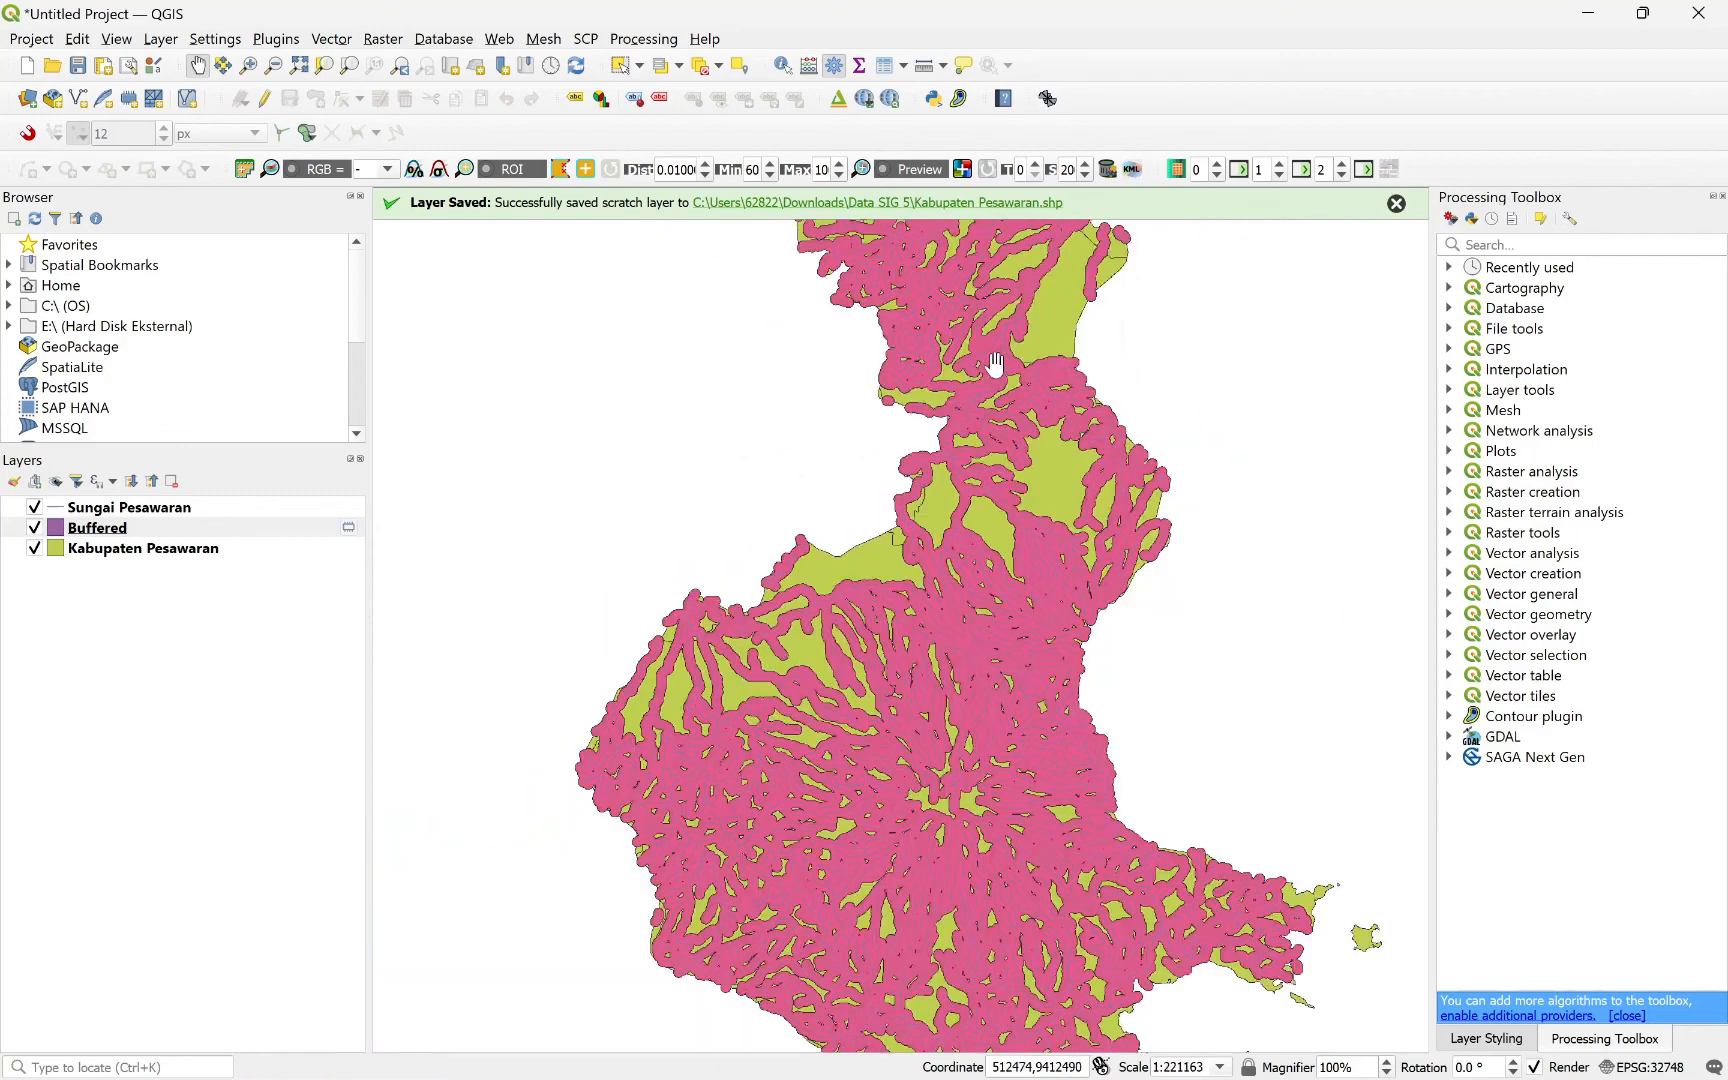
pyautogui.moveTo(995, 369); pyautogui.dragTo(988, 555)
pyautogui.scroll(1, 988, 555)
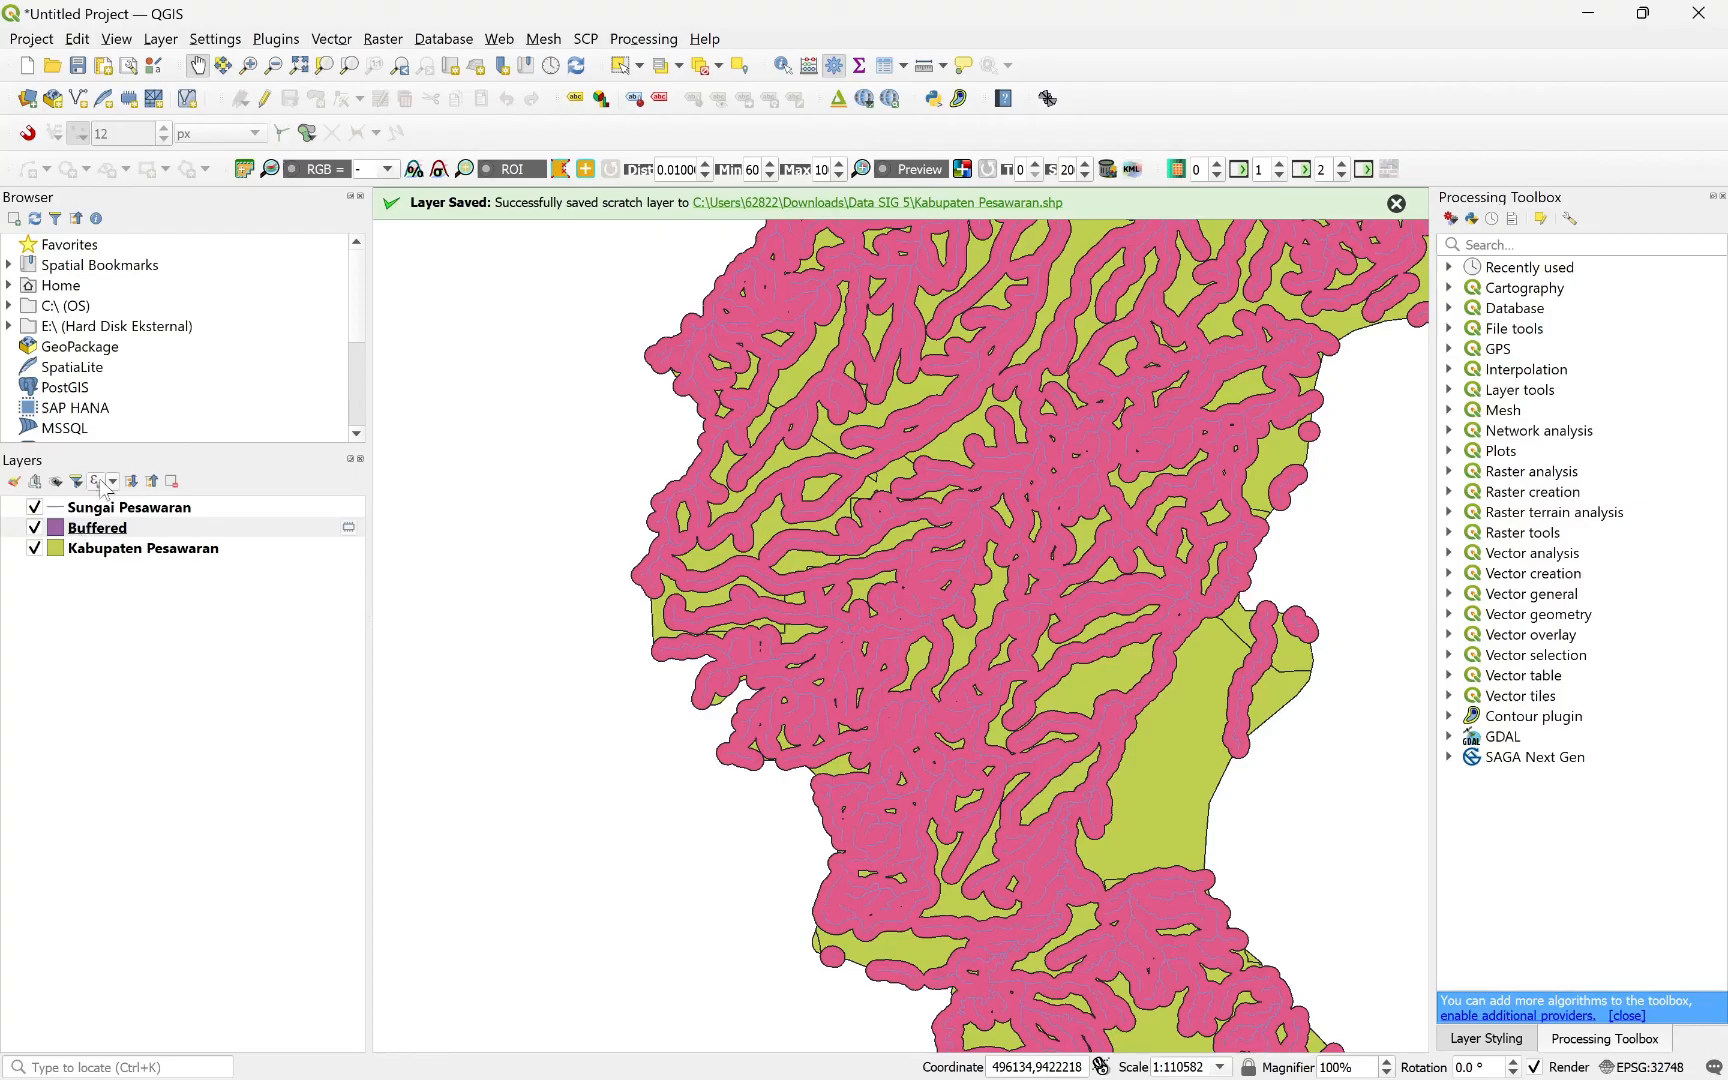
# Buffer the Sungai Pesawaran layer again by 250 meters as a temporary layer, without dissolving the result.
pyautogui.click(336, 40)
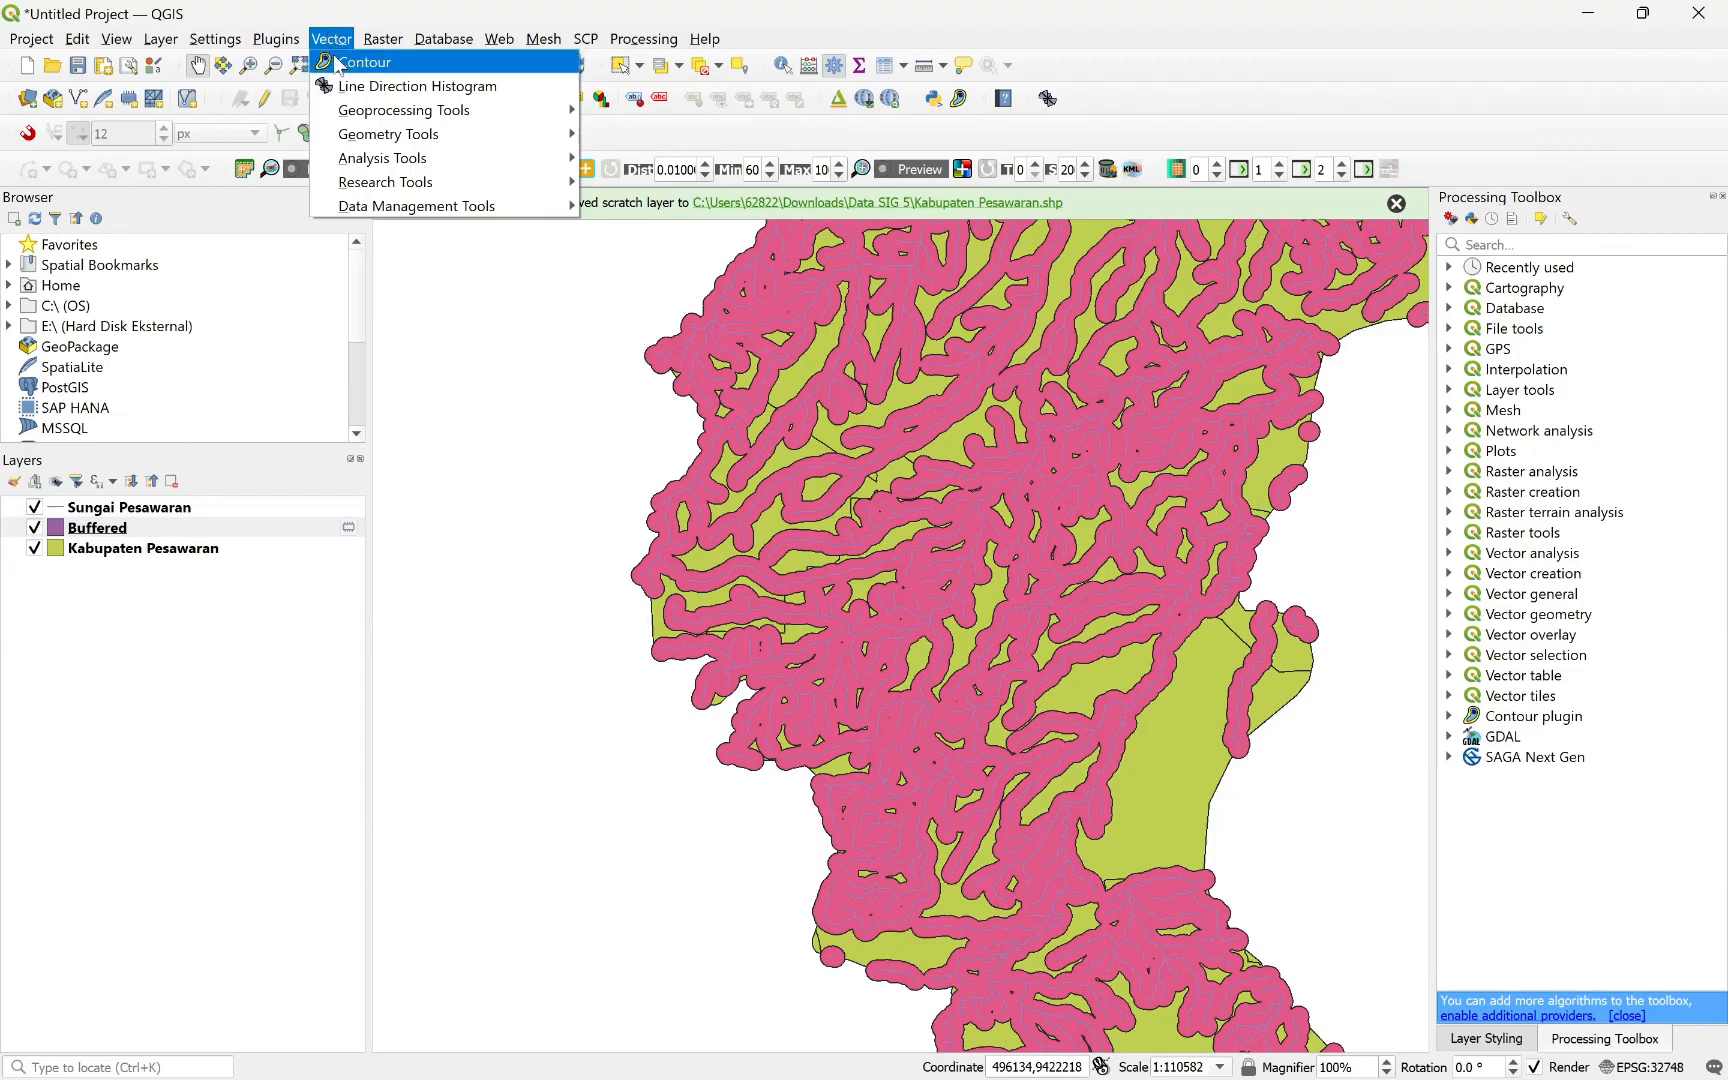
pyautogui.moveTo(368, 112)
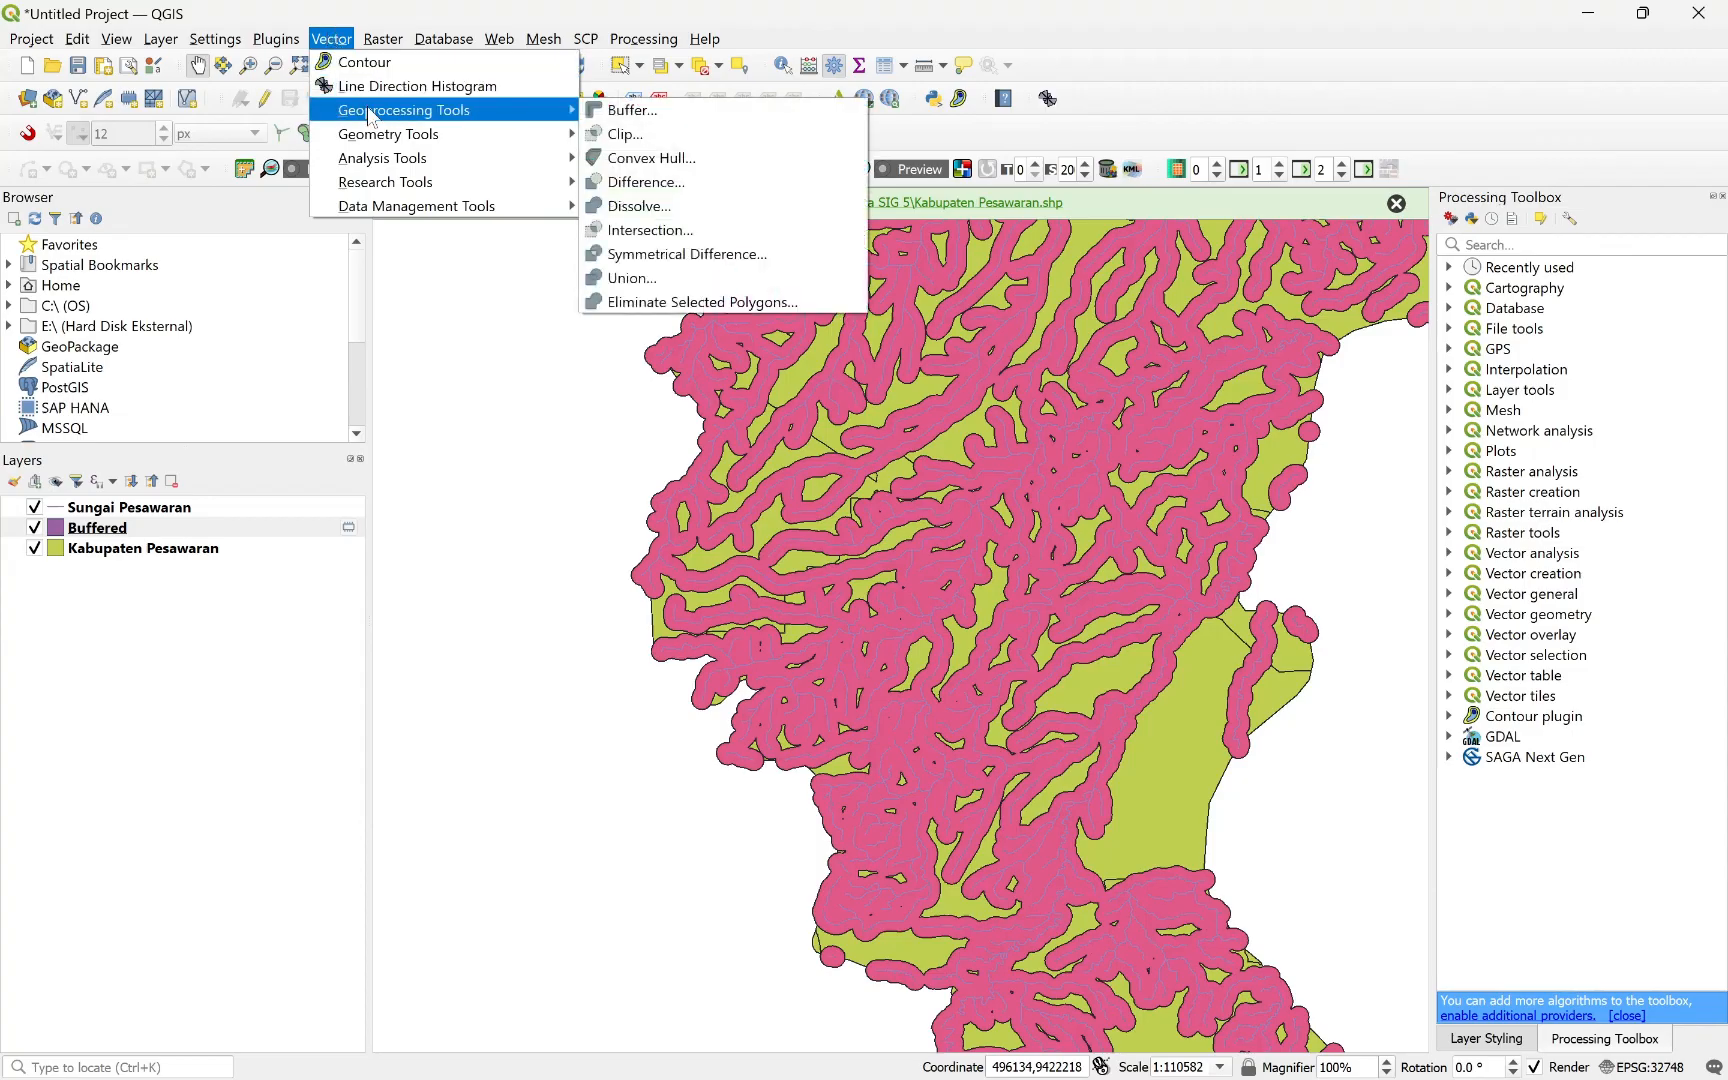
pyautogui.click(630, 110)
pyautogui.click(942, 366)
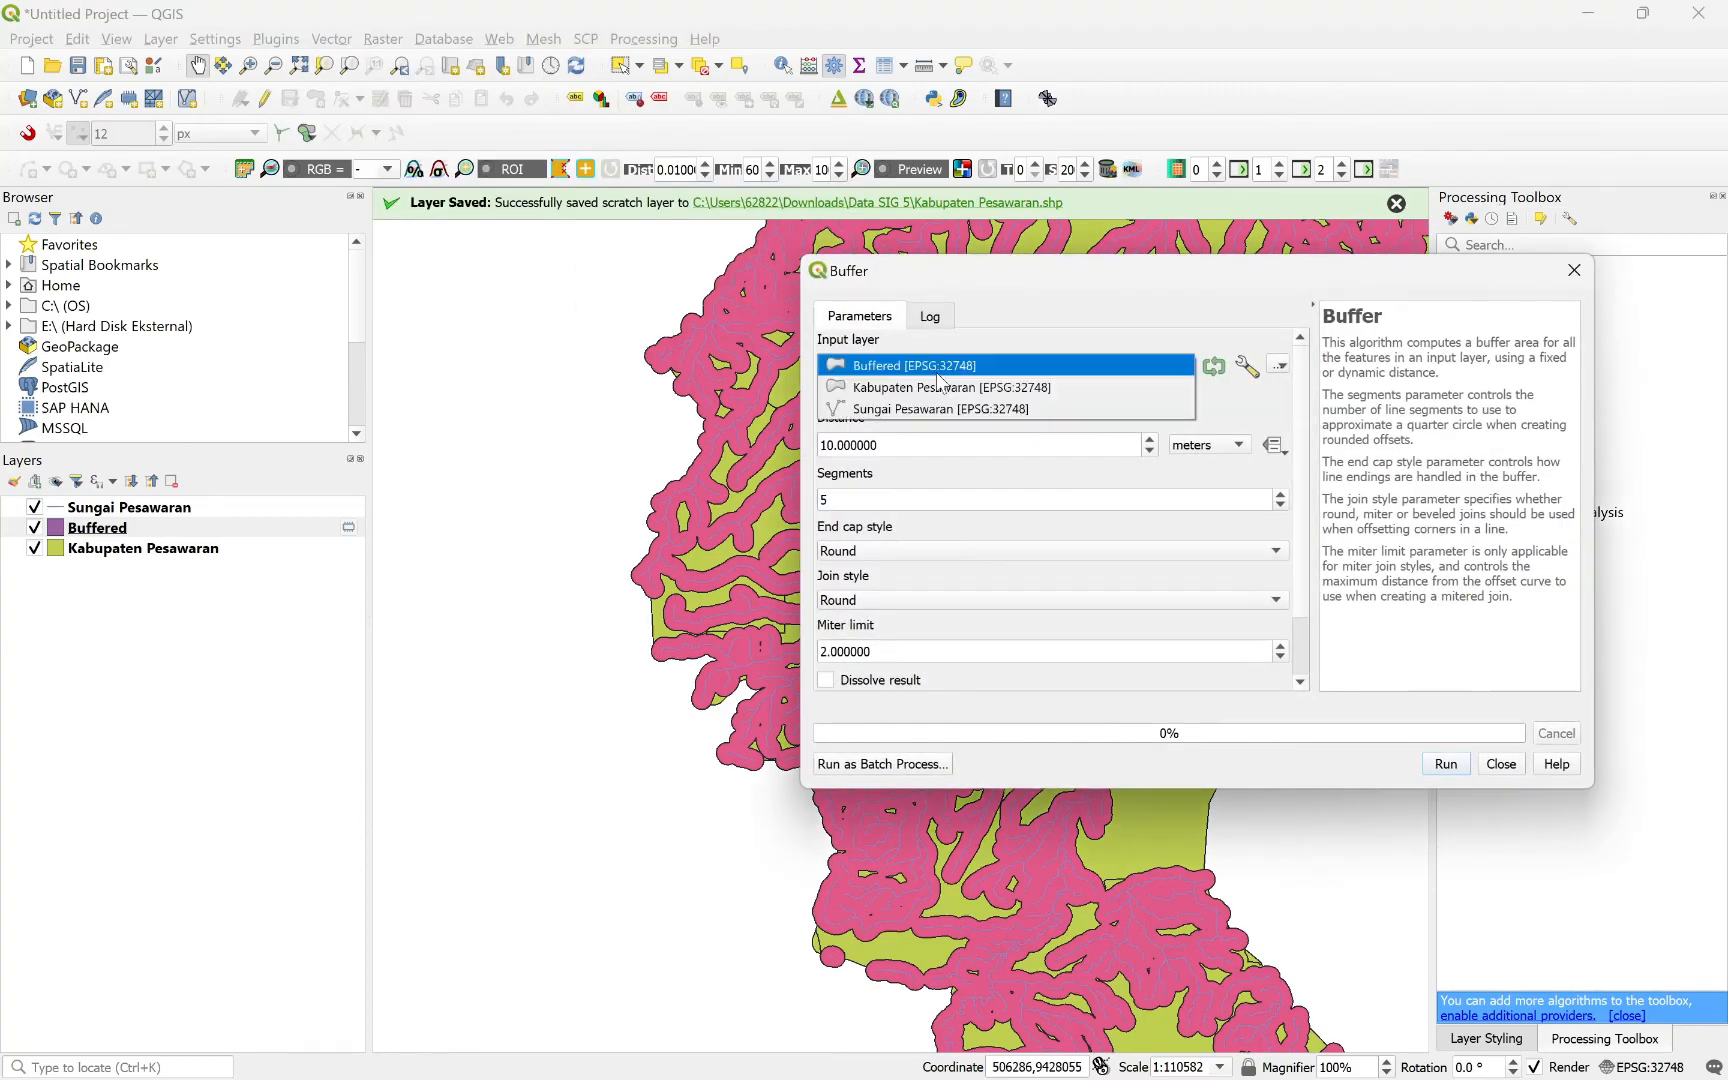
pyautogui.click(904, 418)
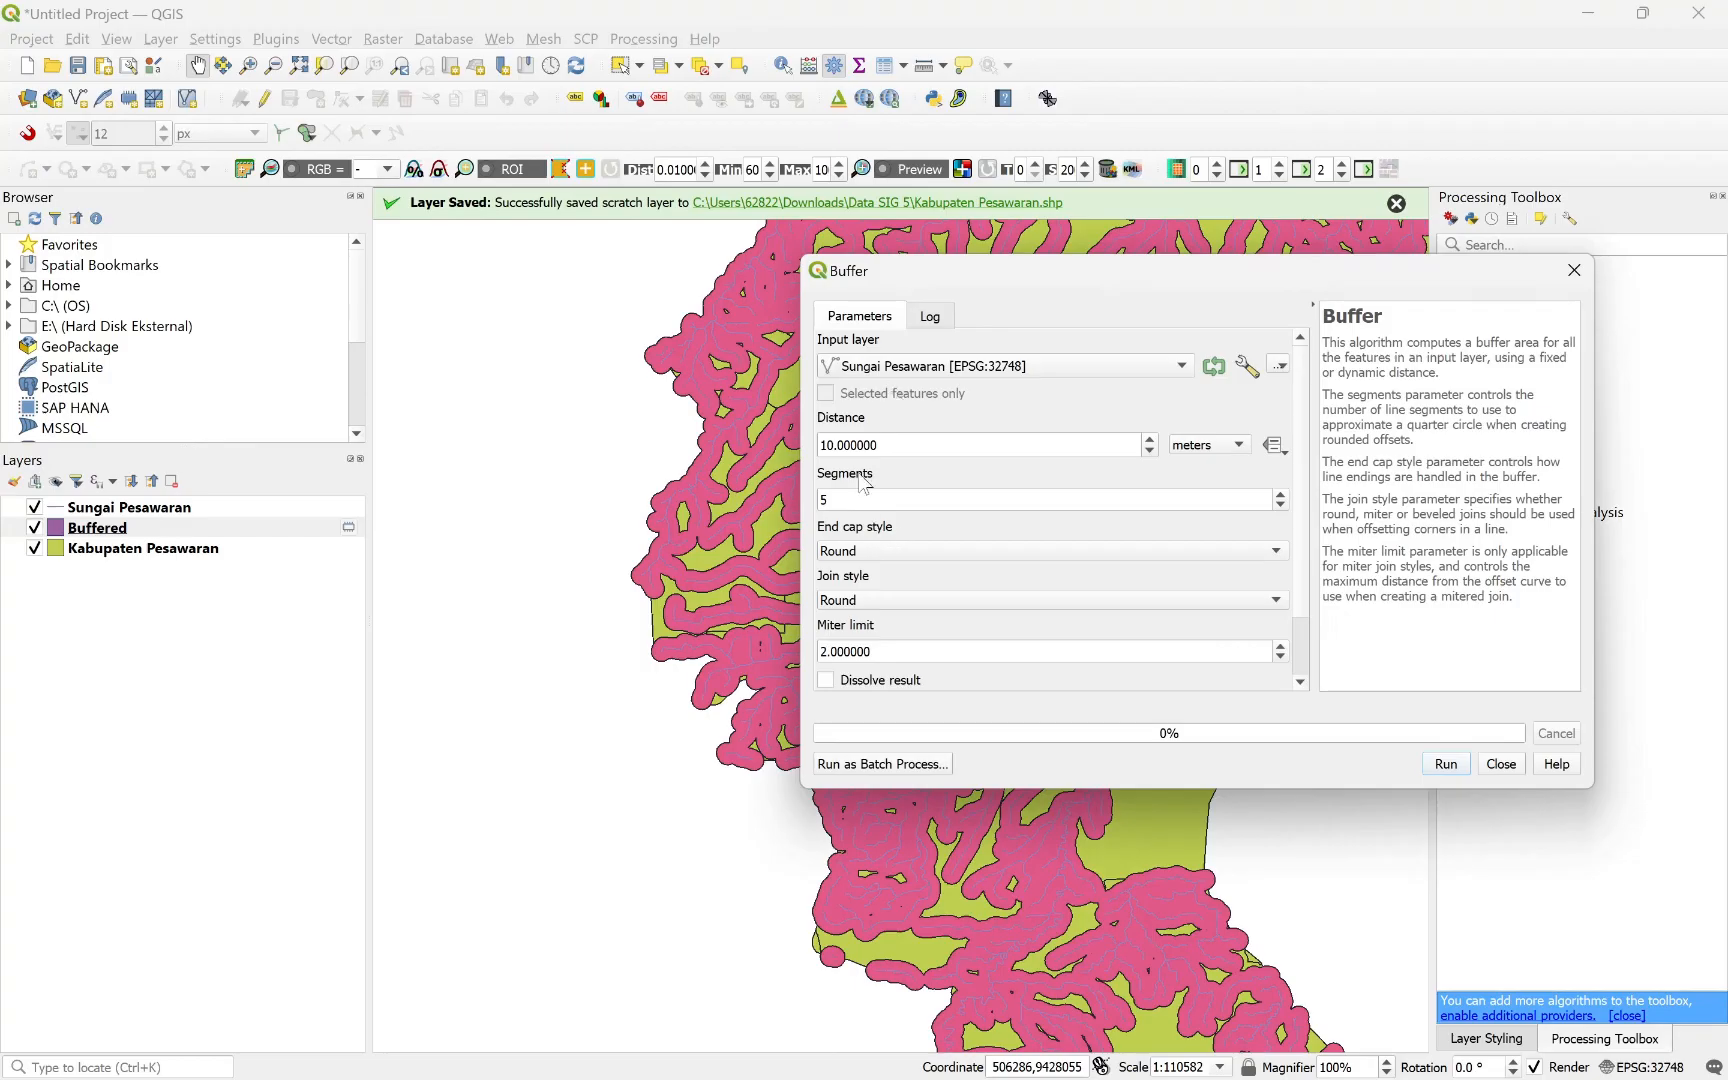
pyautogui.moveTo(873, 444); pyautogui.dragTo(818, 441)
pyautogui.write('250')
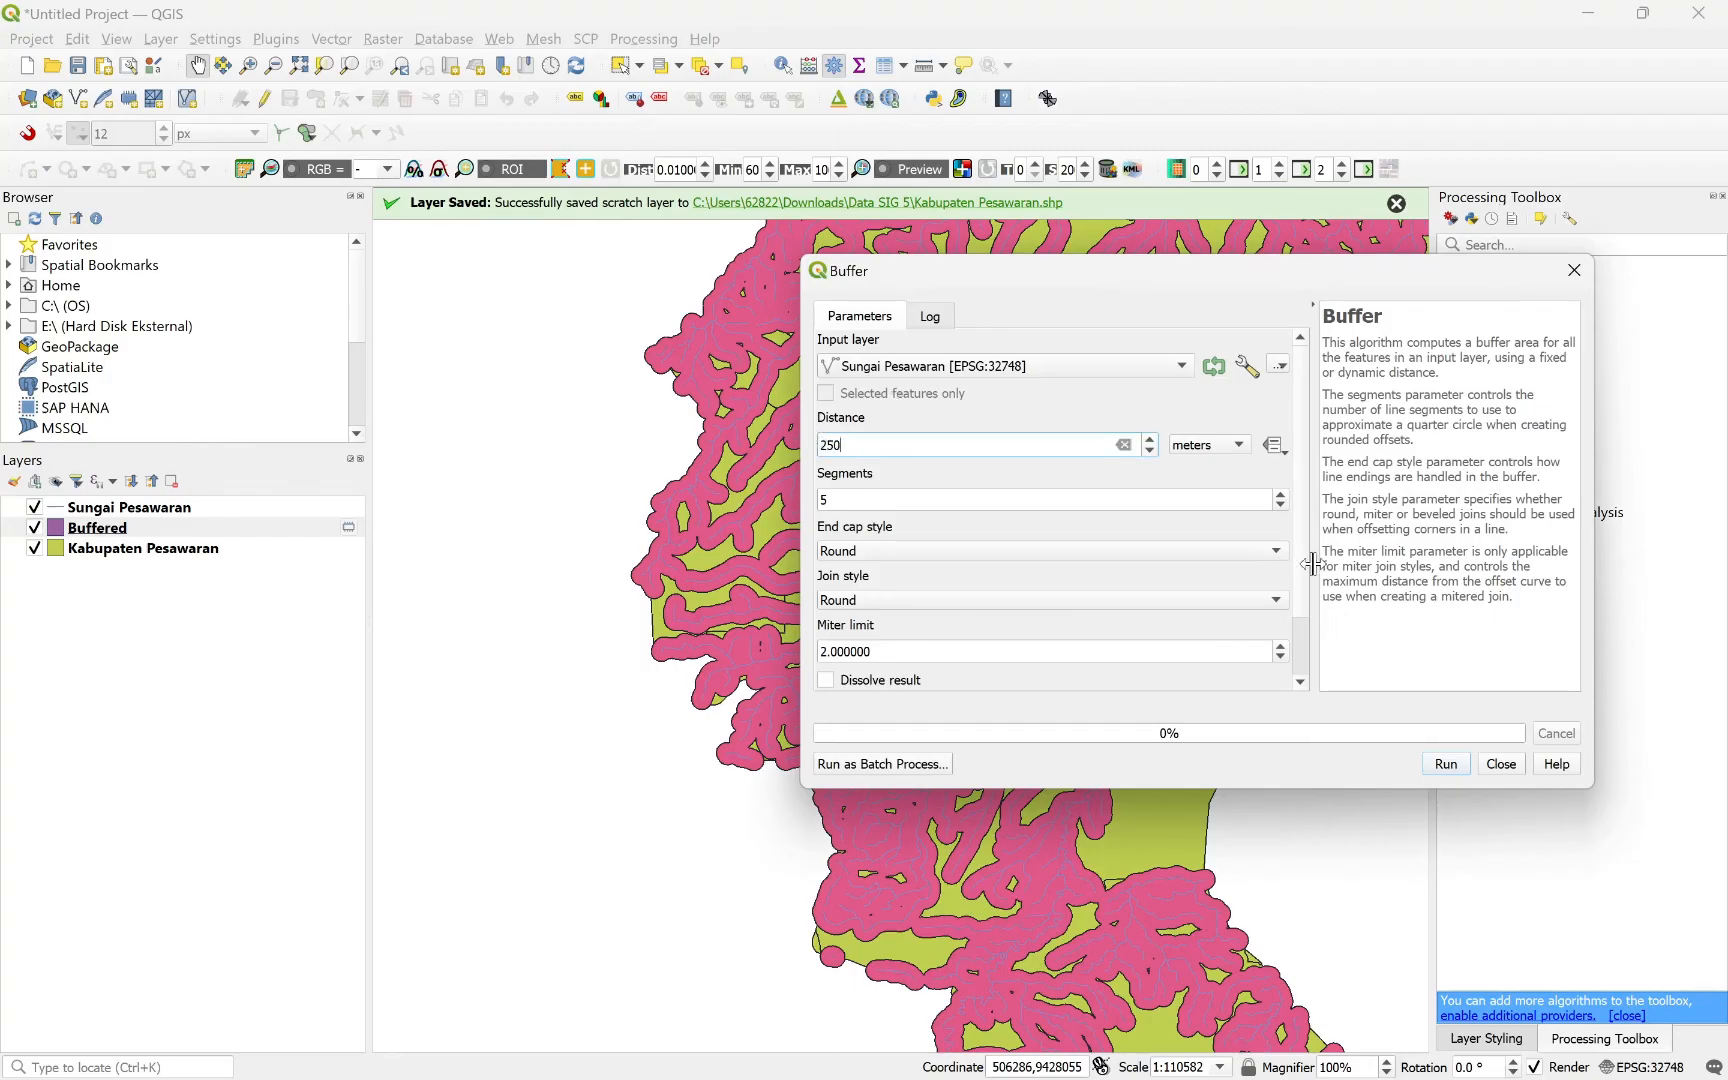
pyautogui.moveTo(1301, 571); pyautogui.dragTo(1300, 644)
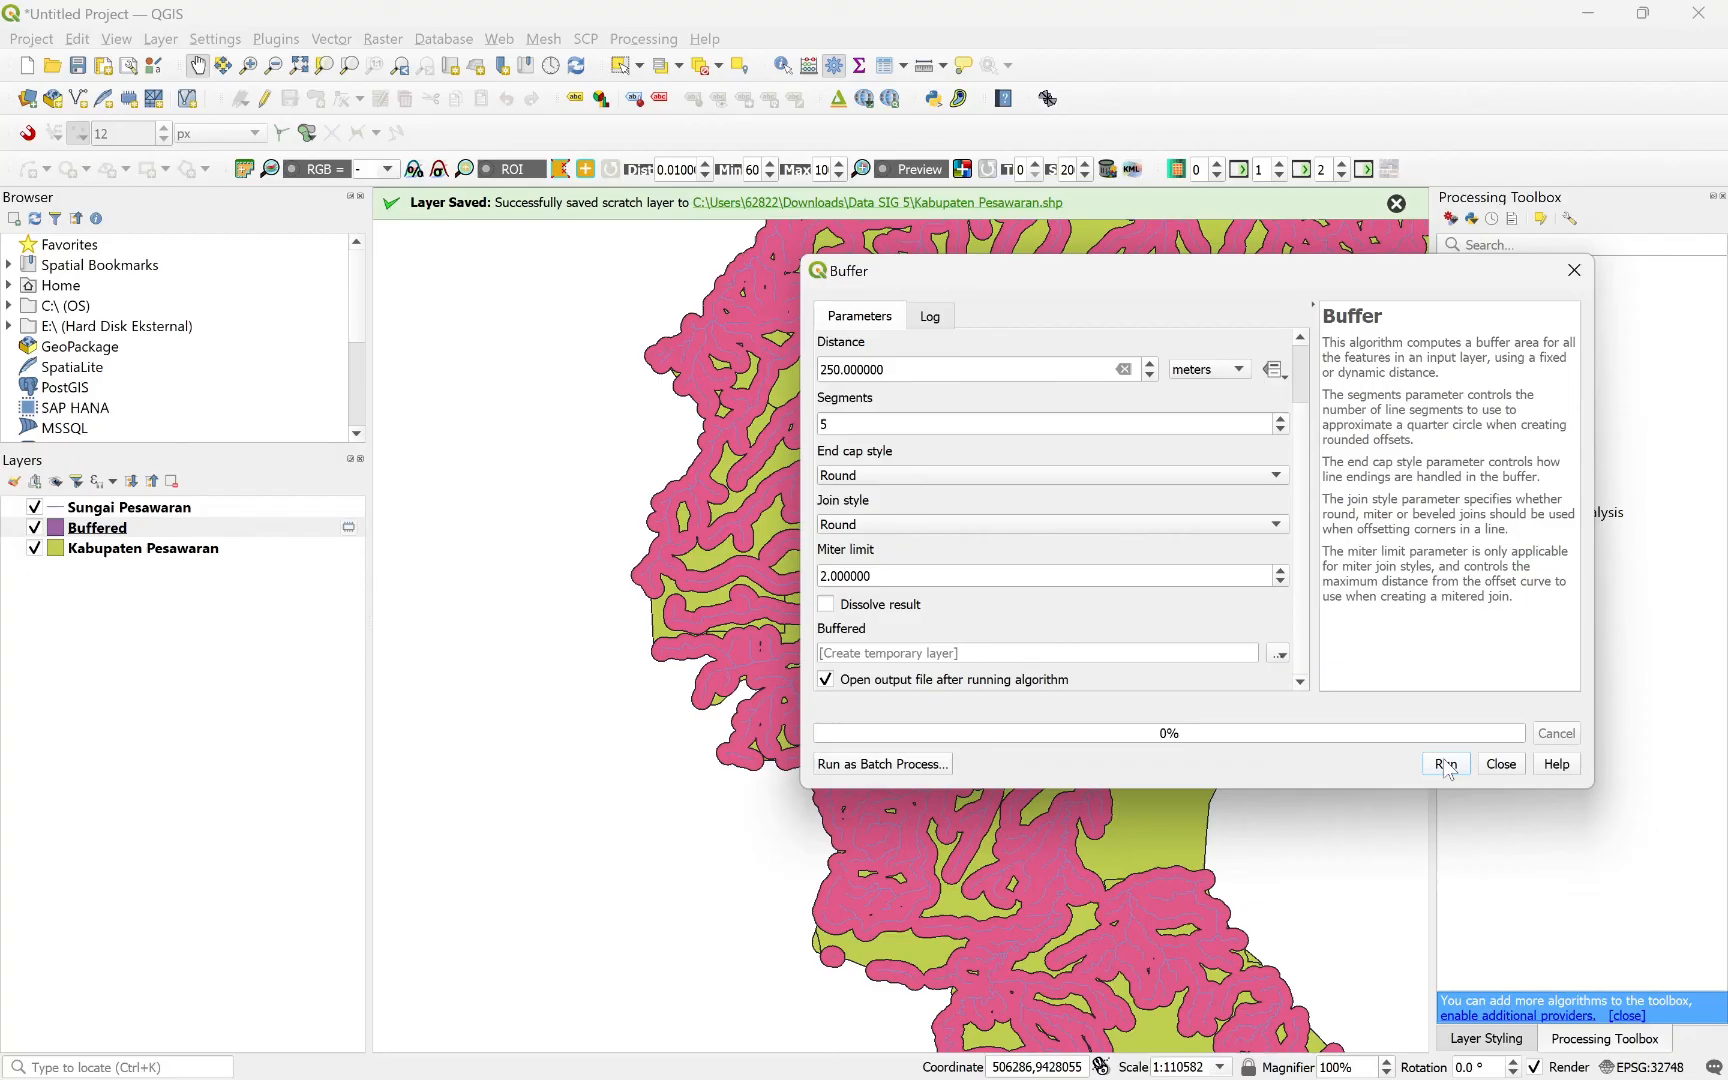
pyautogui.click(1445, 764)
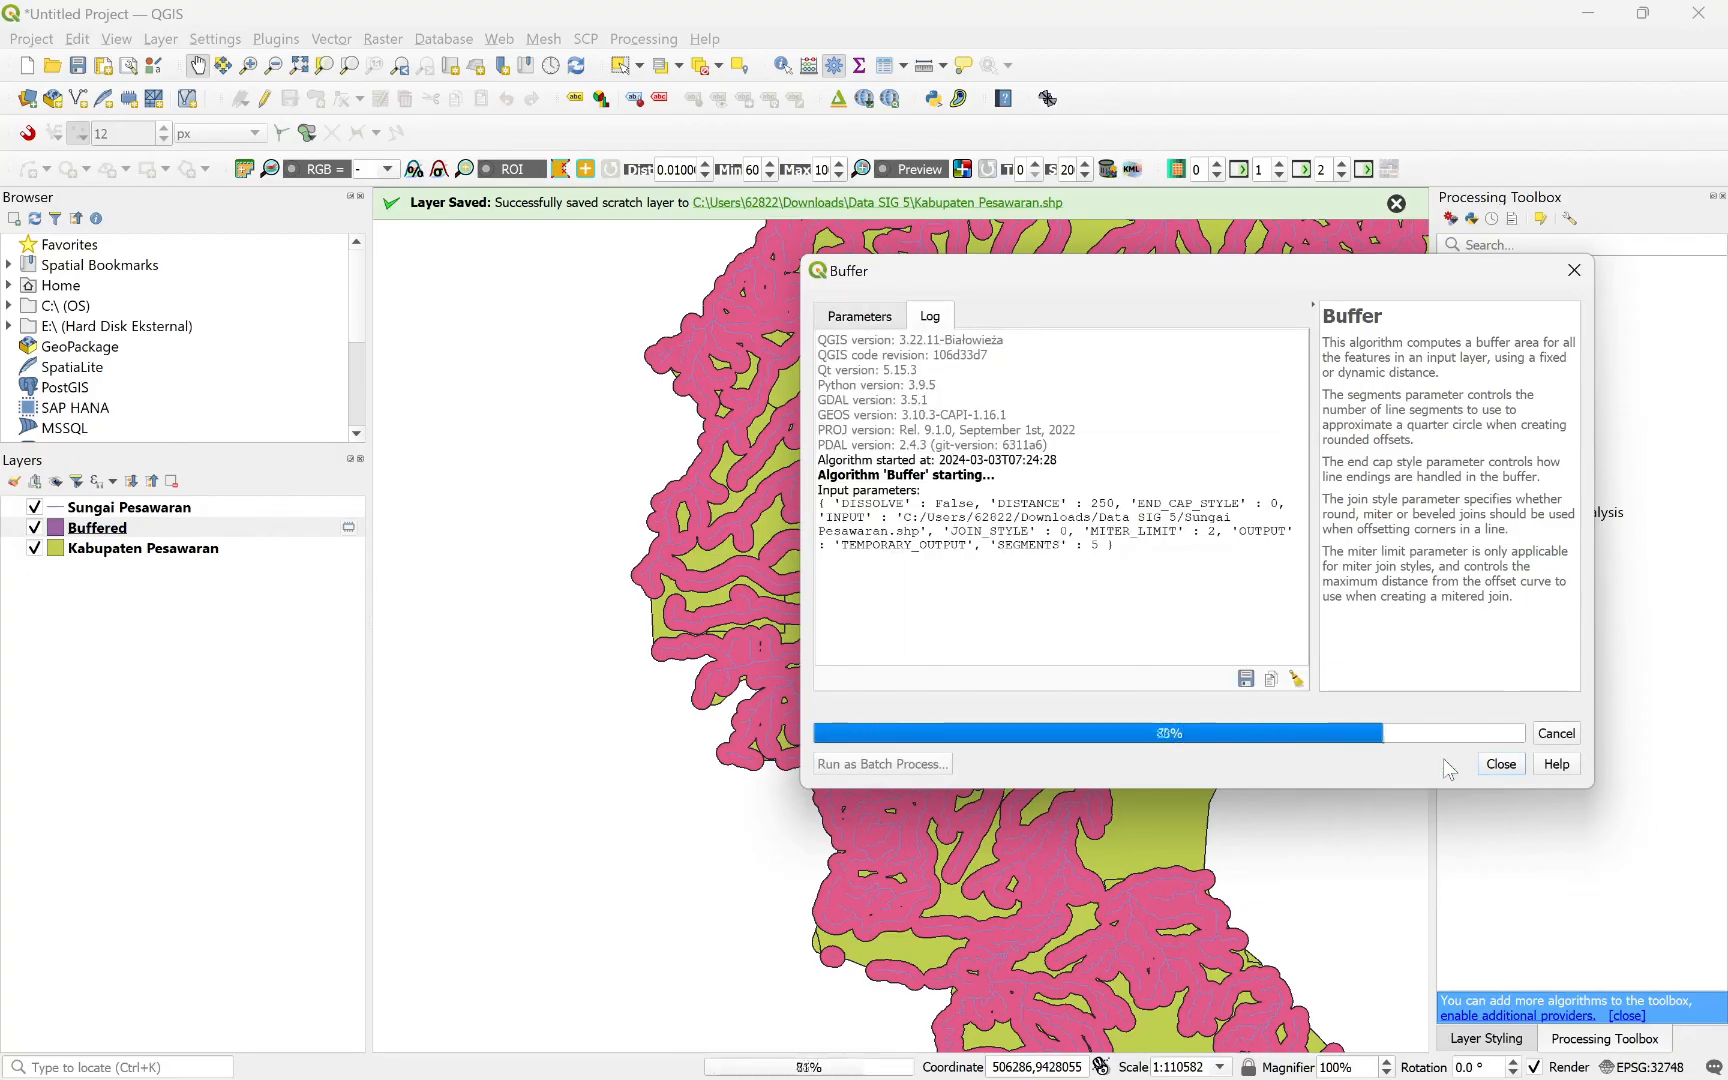
pyautogui.click(1500, 764)
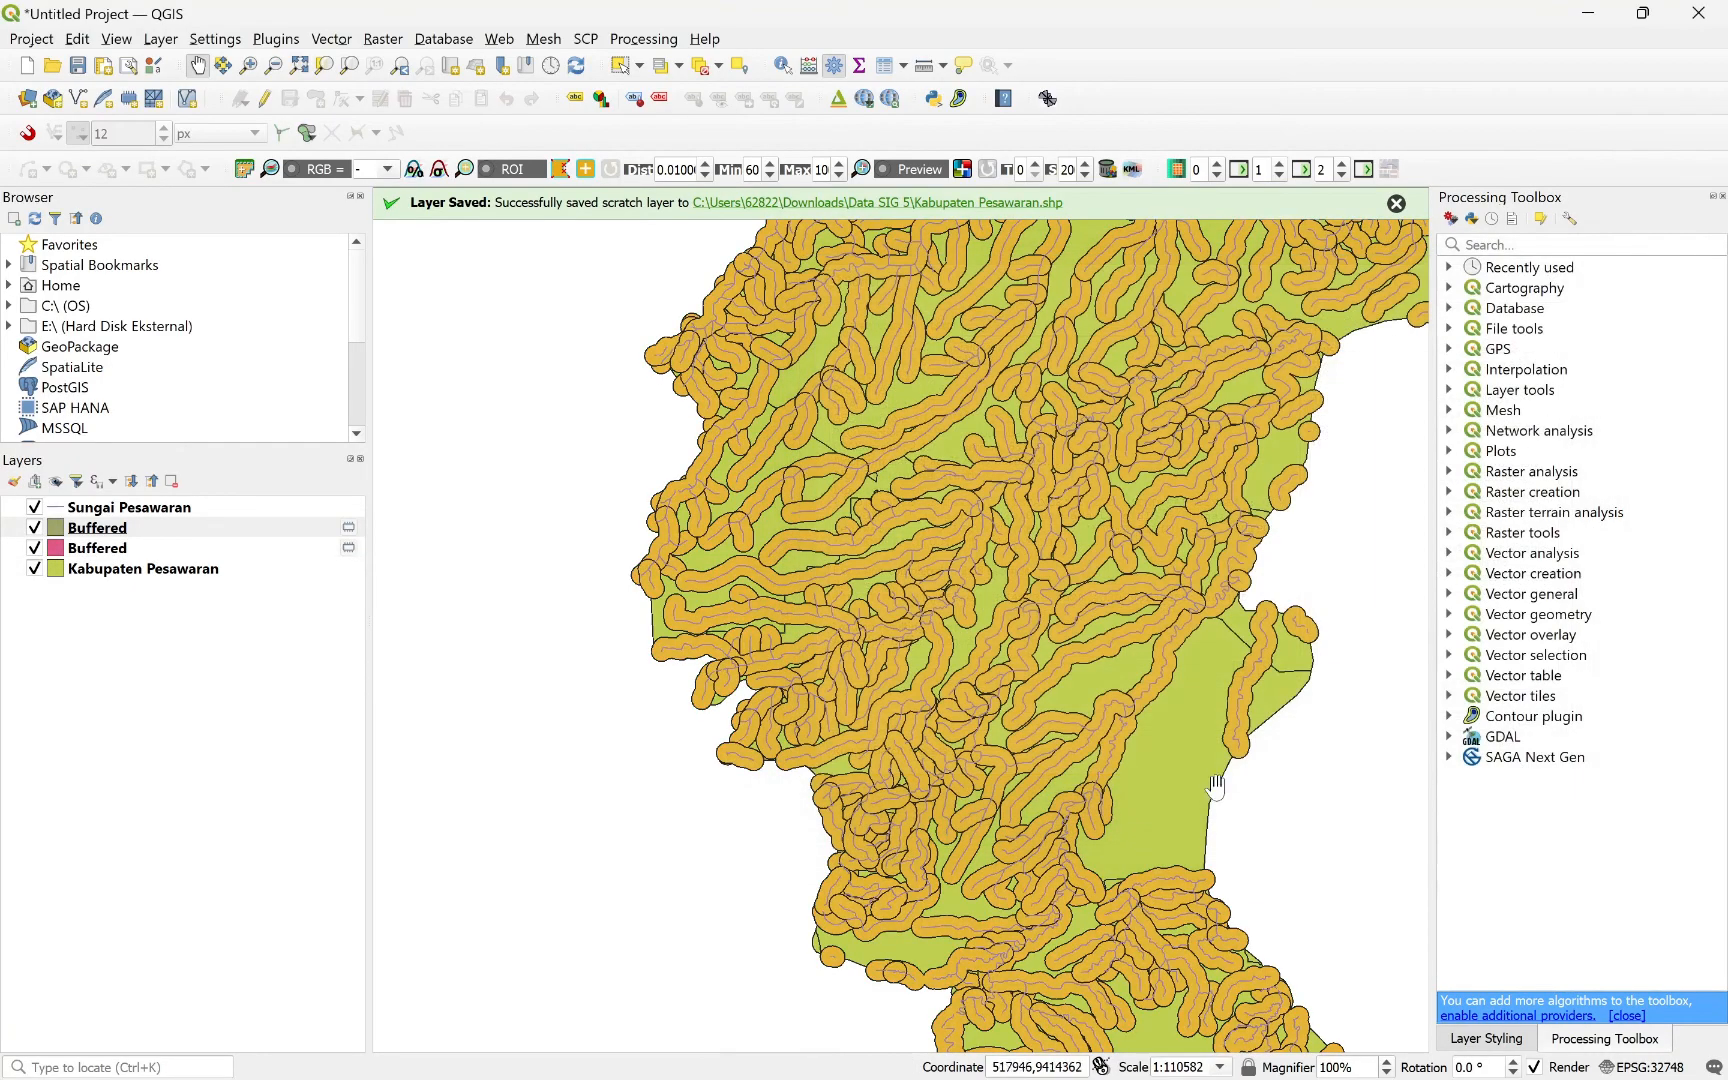
# Compare the undissolved river buffer with the dissolved one by hiding it, and remove the undissolved layer from the project.
pyautogui.scroll(1, 1064, 445)
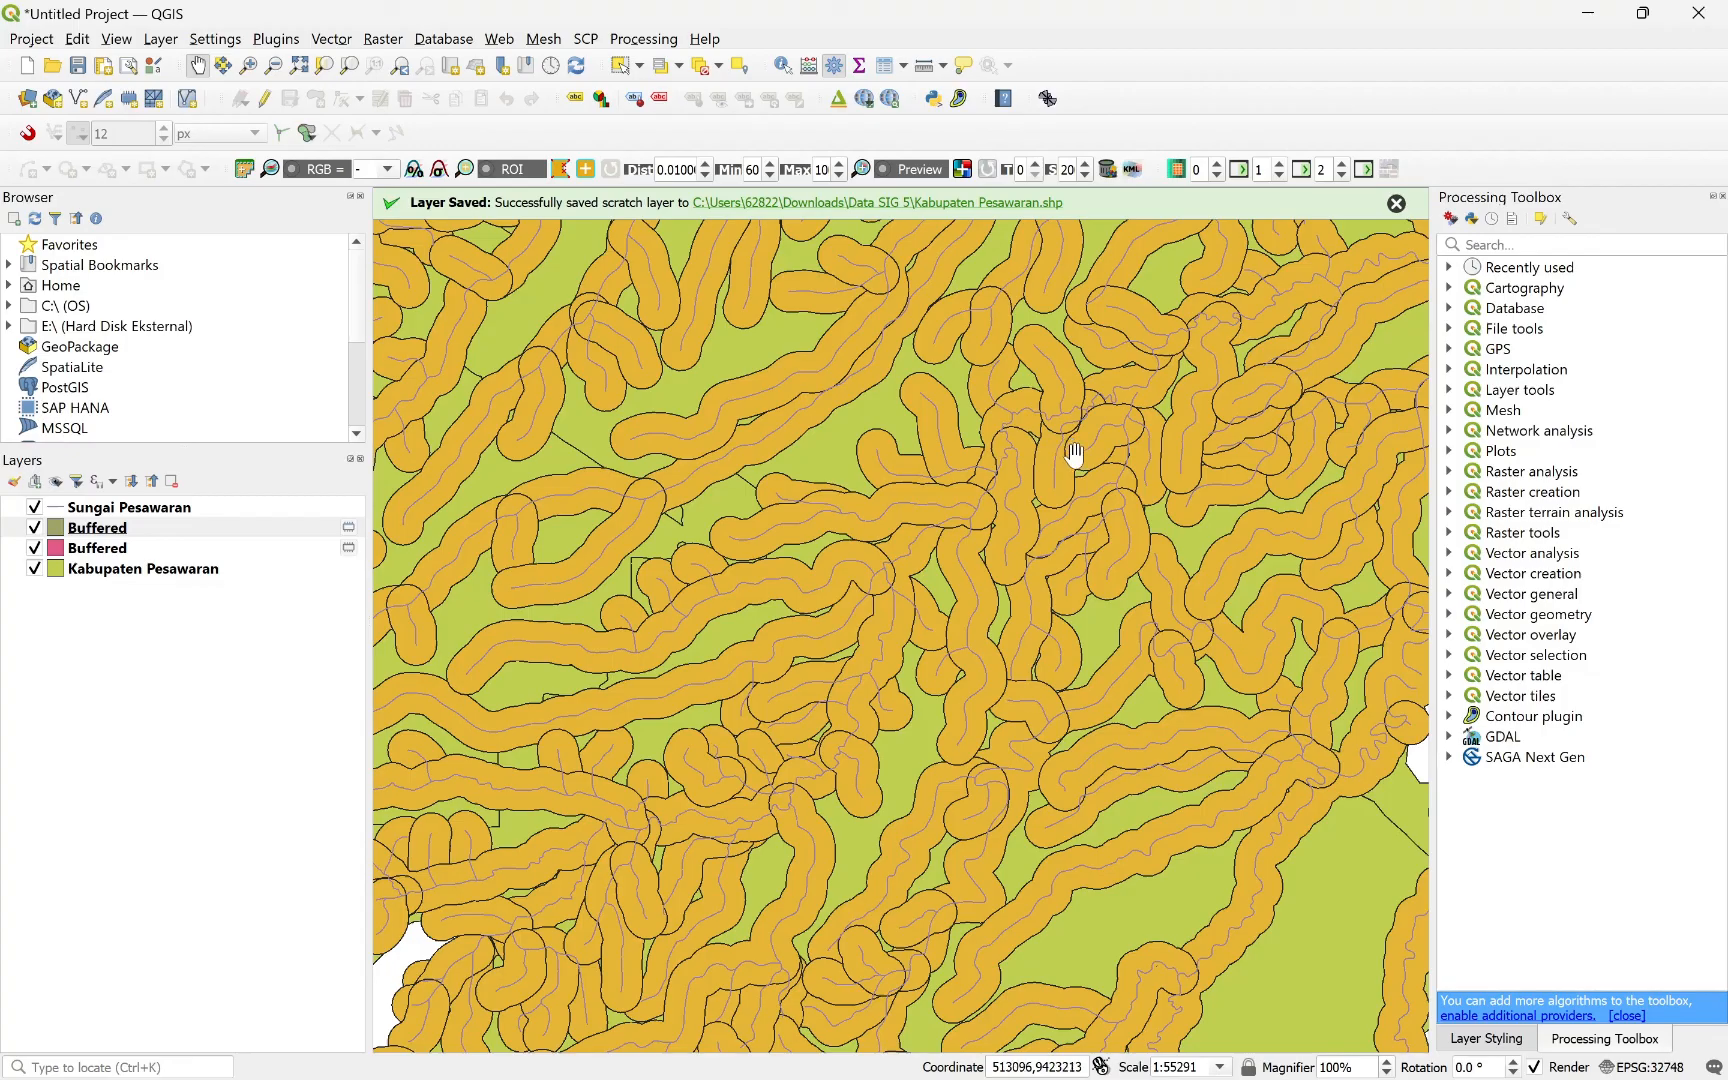
pyautogui.scroll(1, 1074, 453)
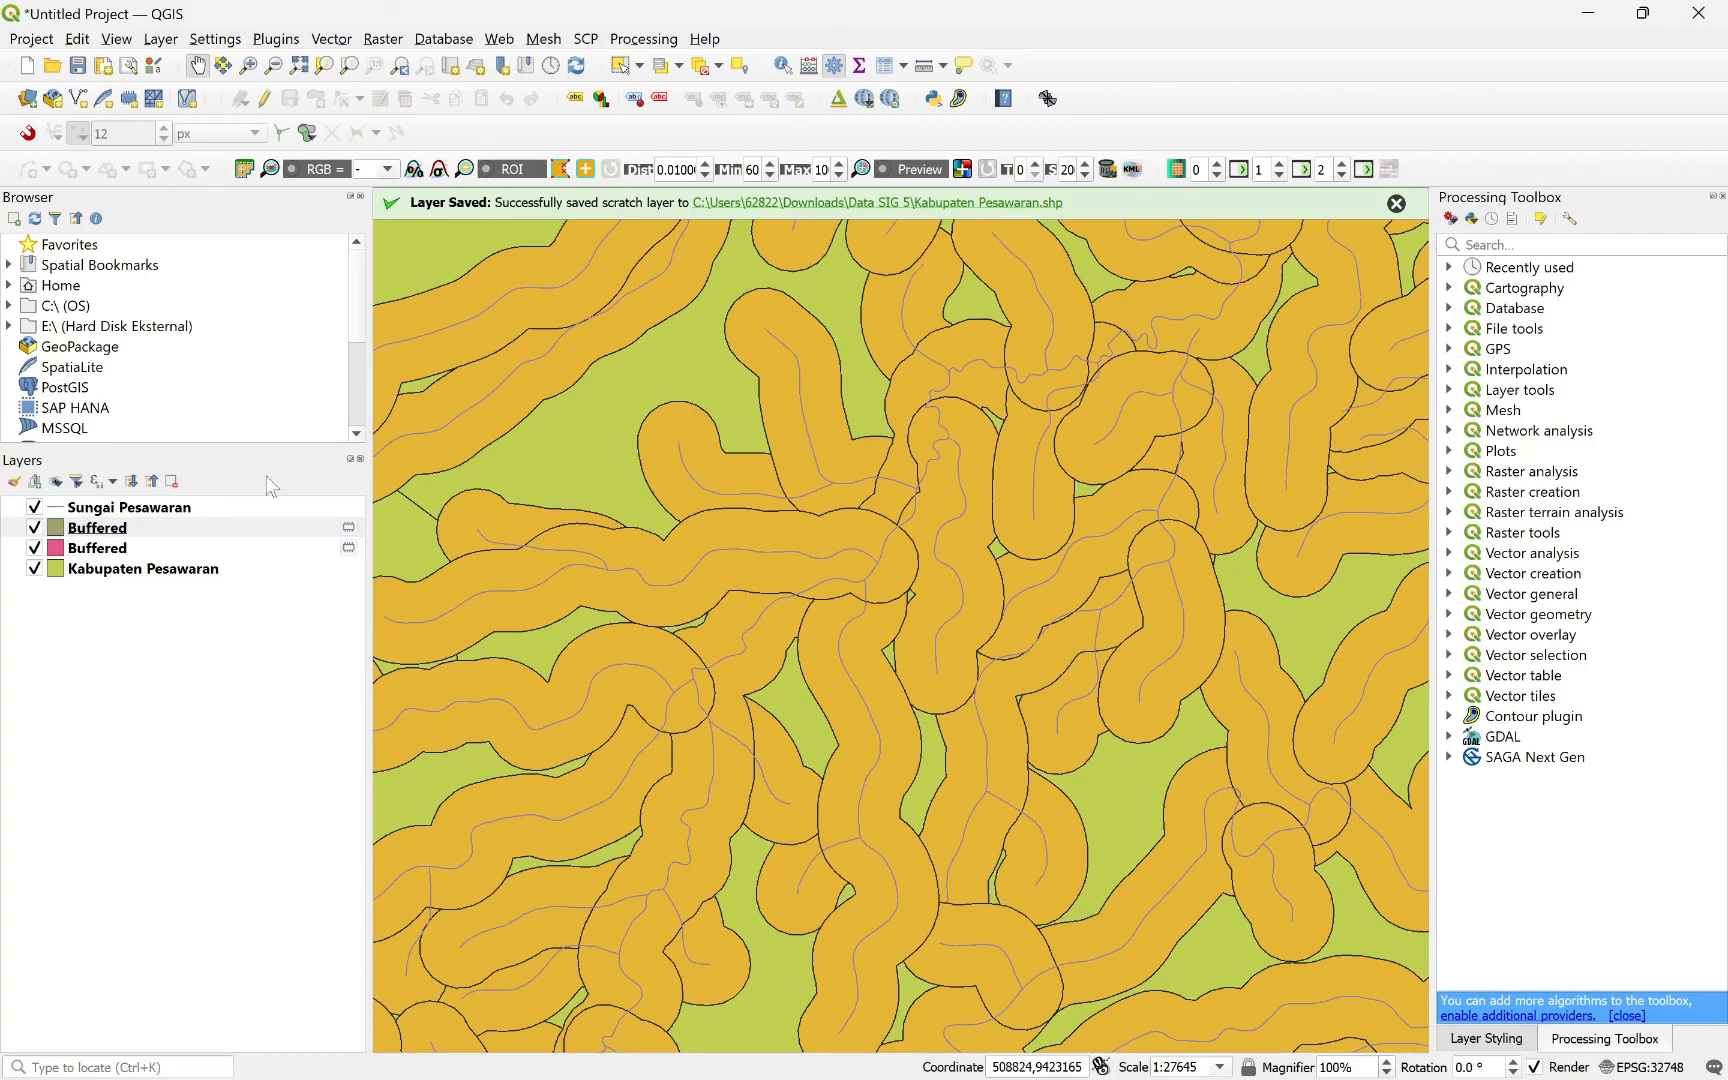
pyautogui.click(35, 528)
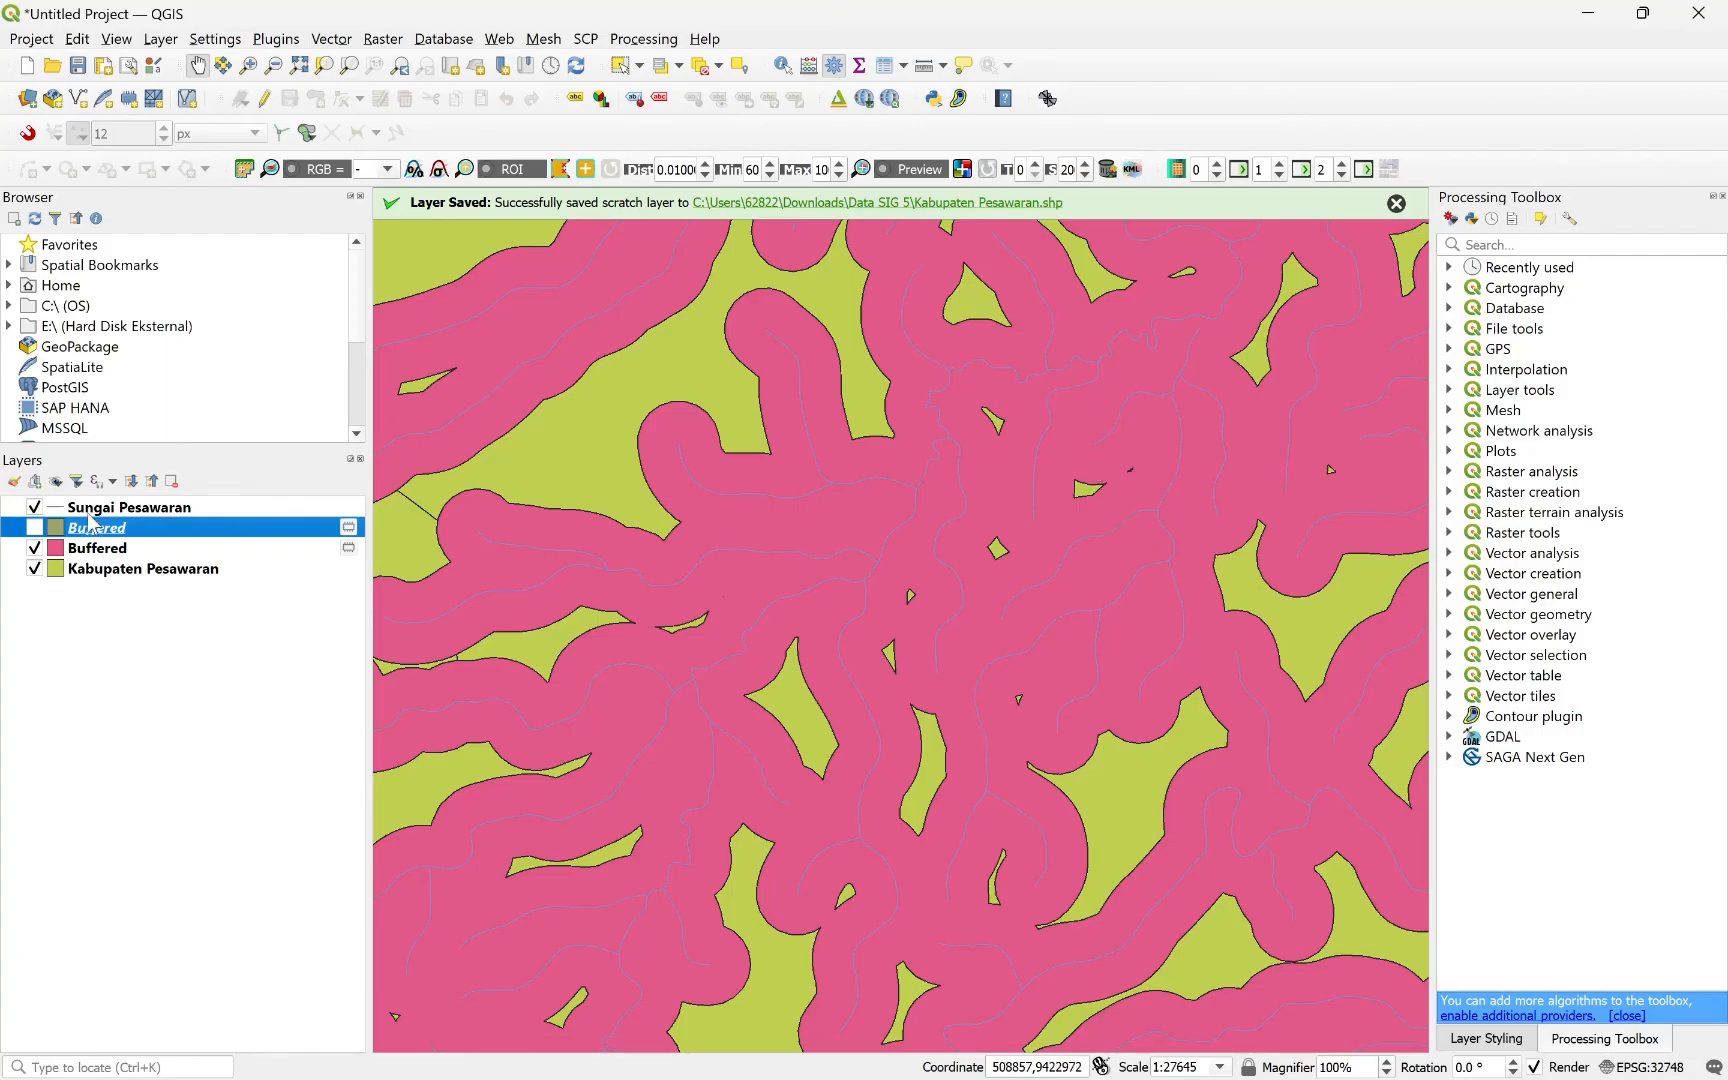
pyautogui.hotkey('ctrl', 'd')
pyautogui.click(892, 587)
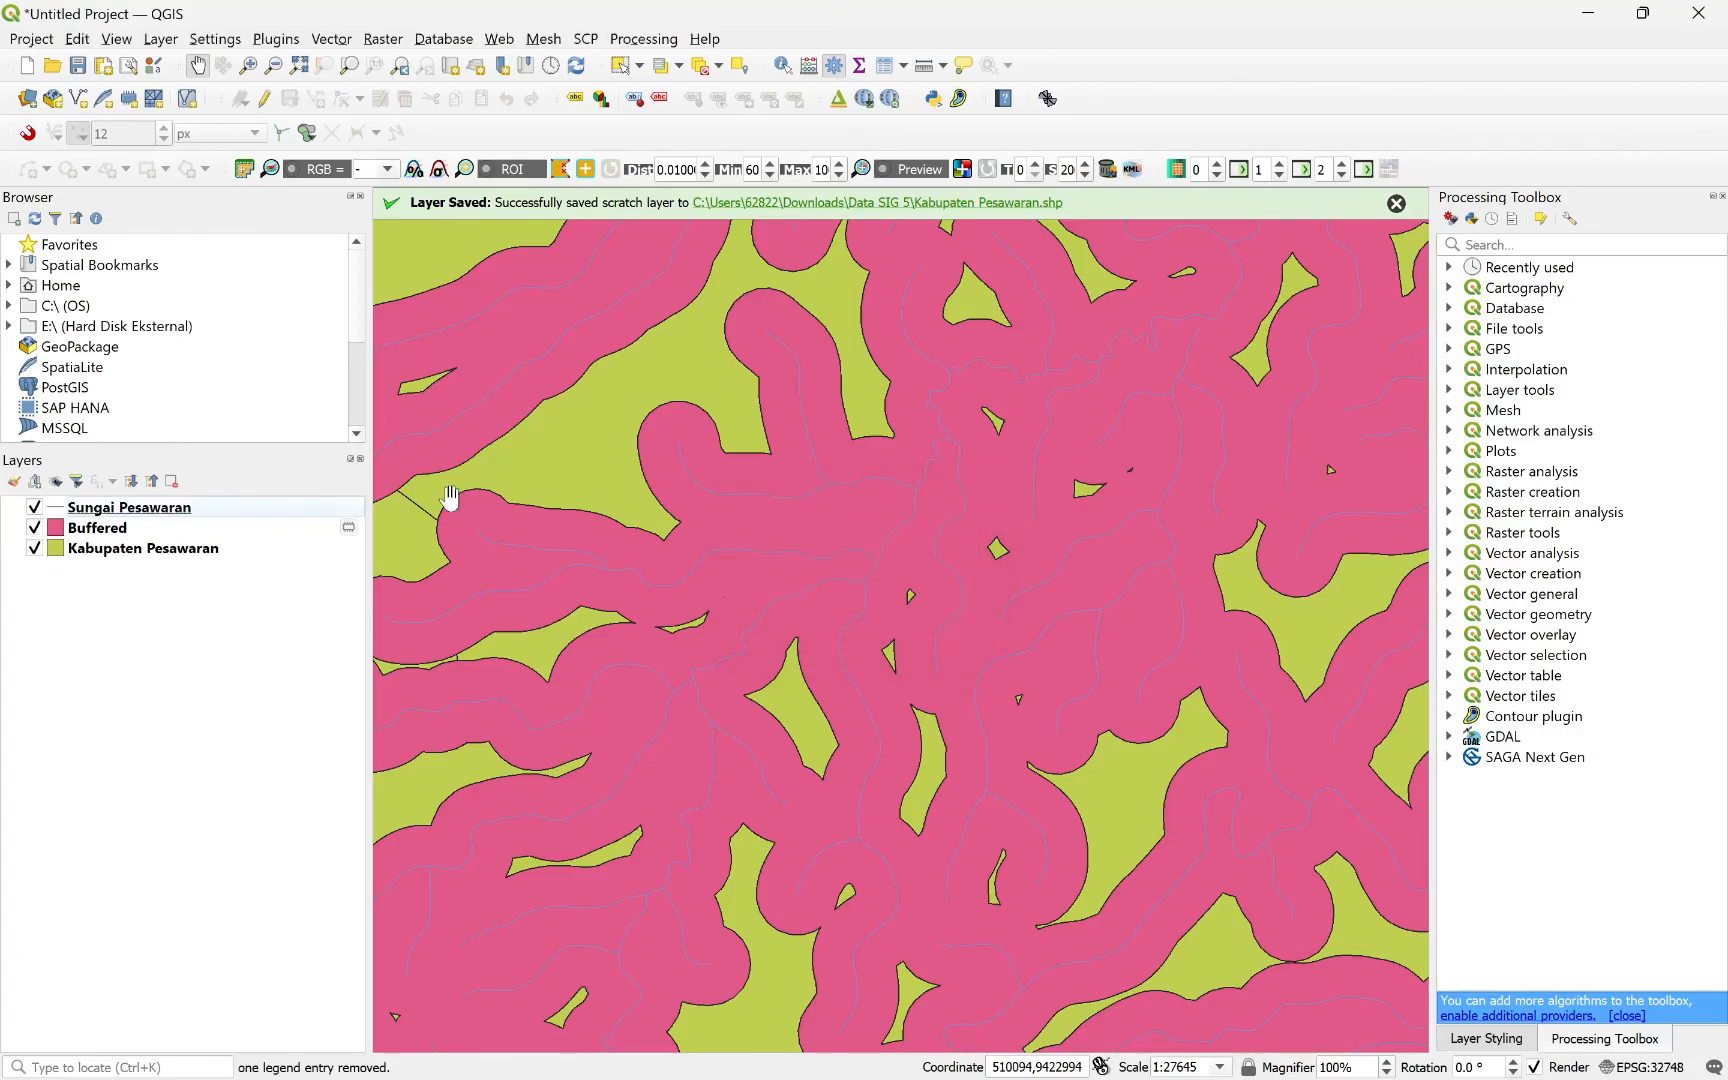
pyautogui.scroll(-3, 1061, 513)
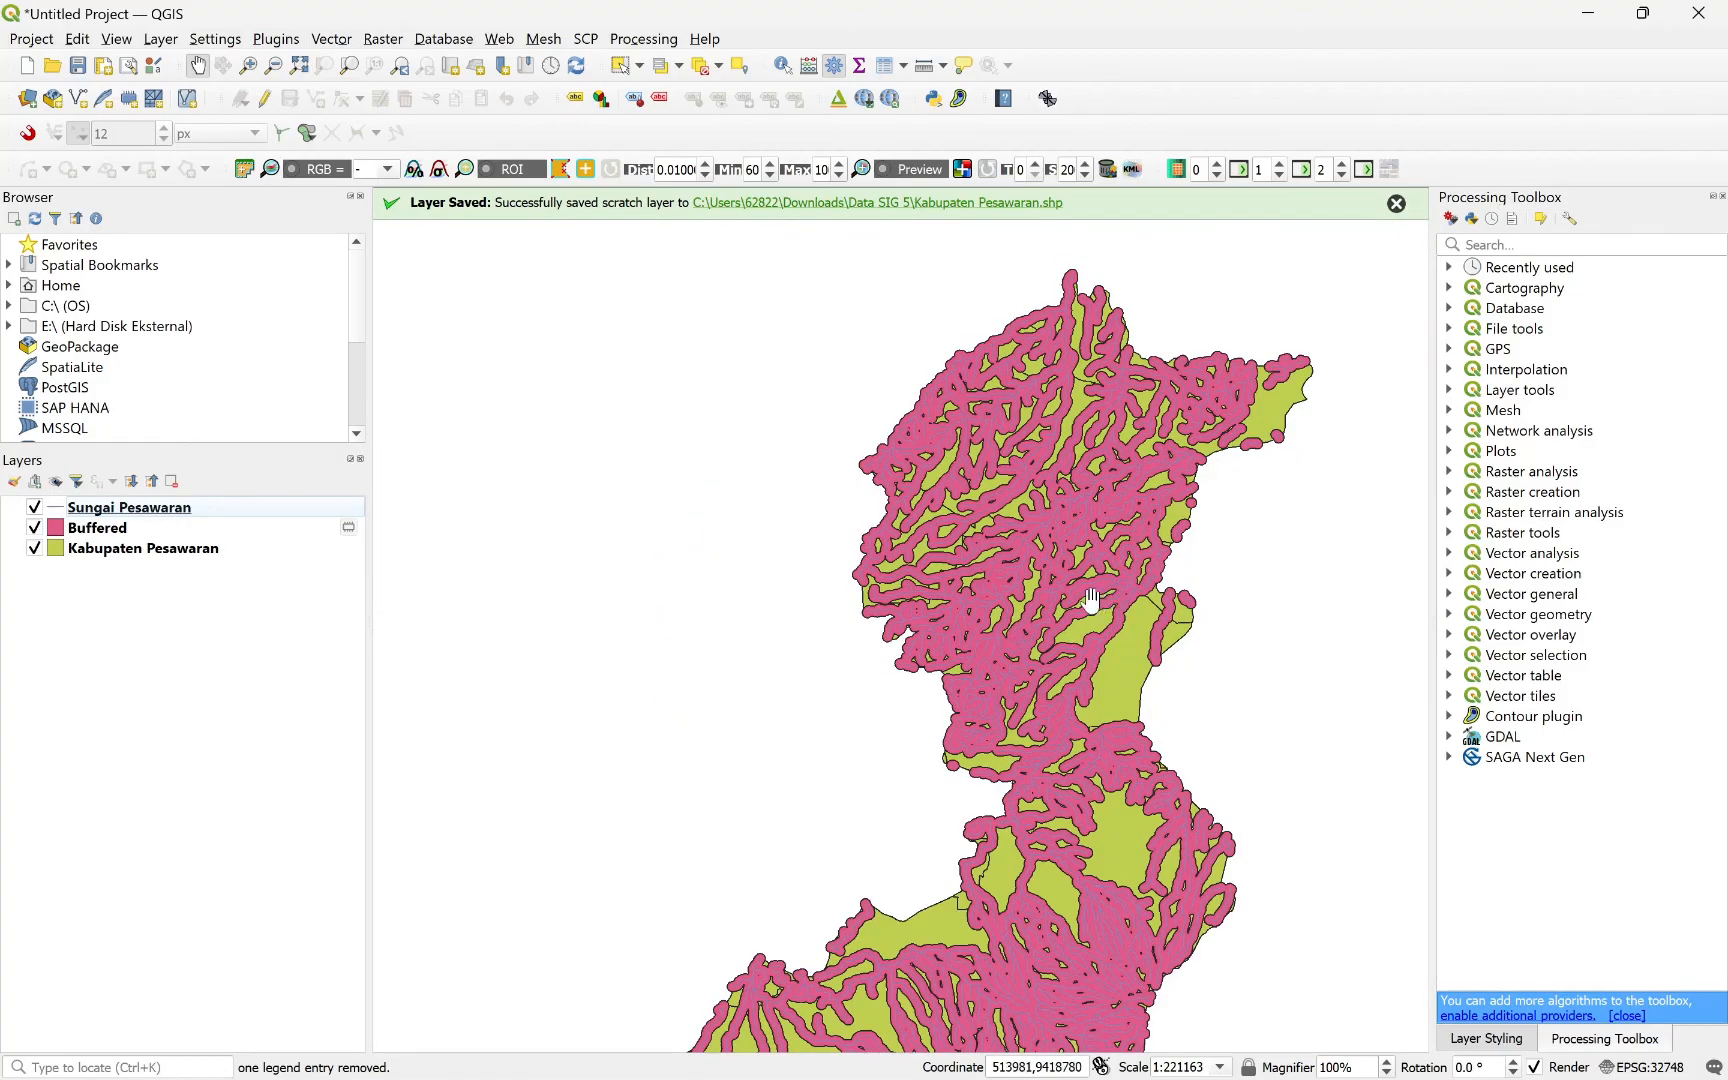
pyautogui.moveTo(1091, 600); pyautogui.dragTo(1059, 548)
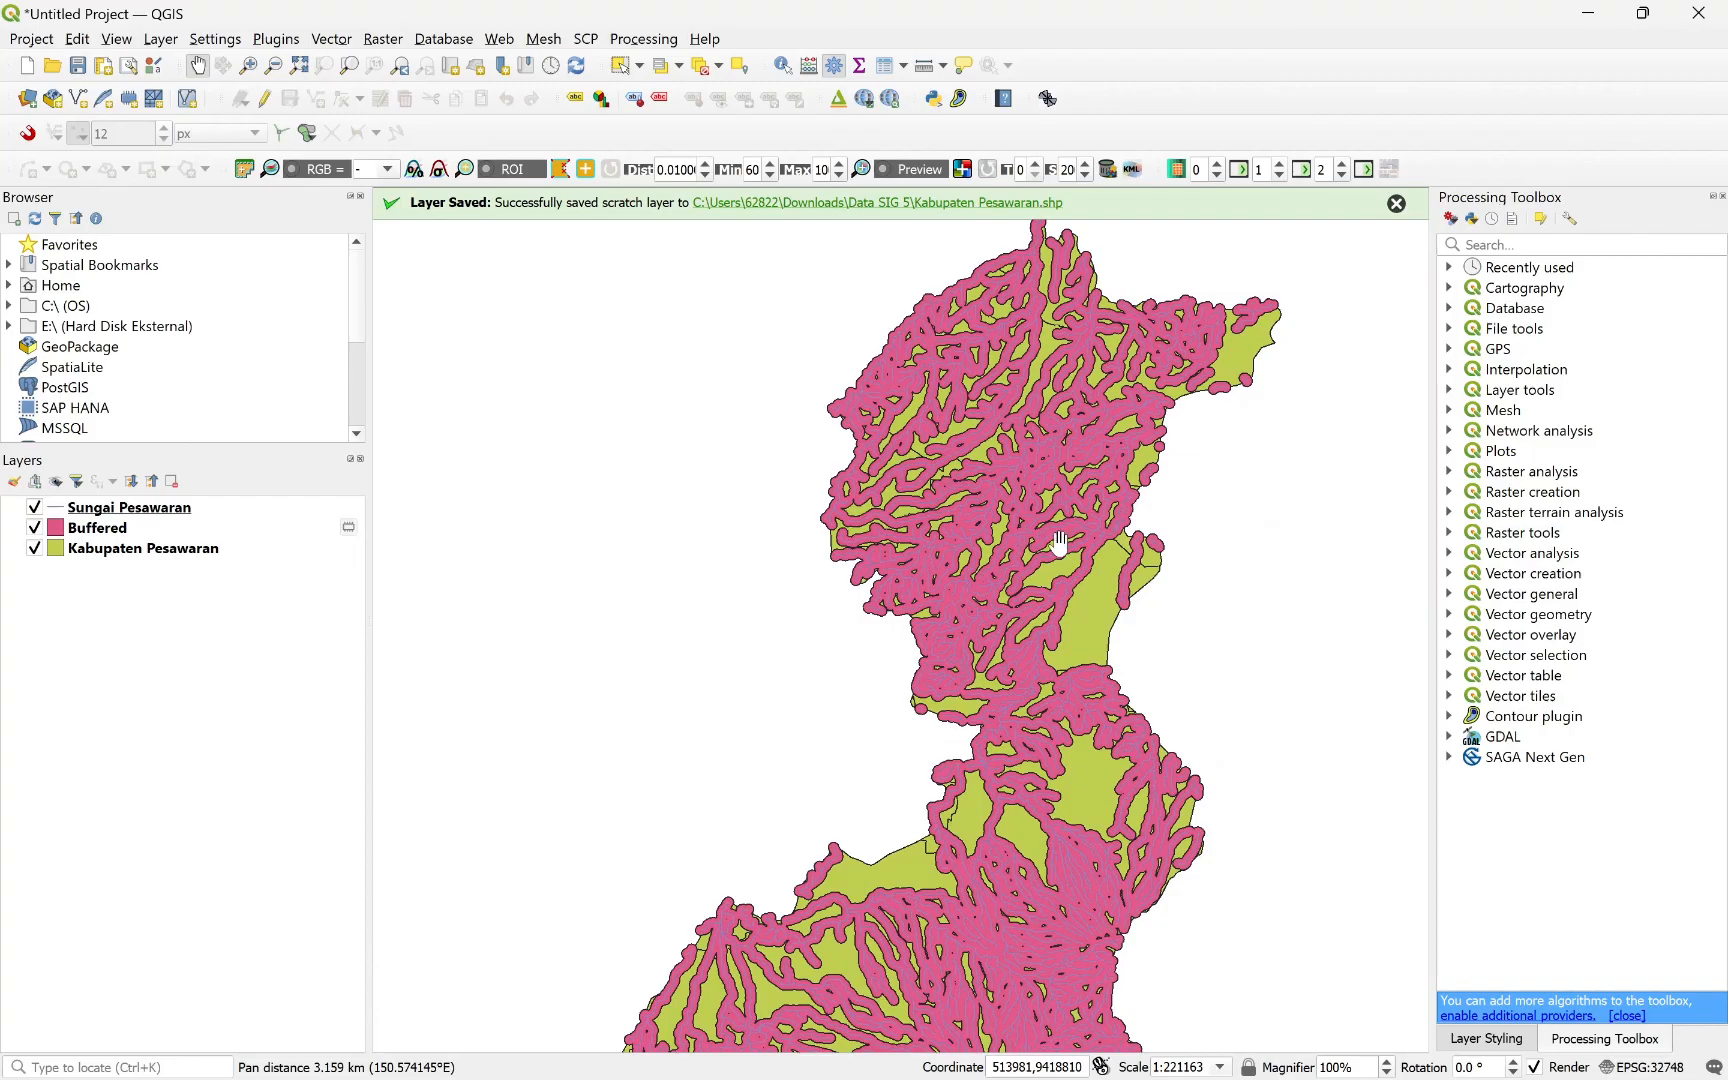